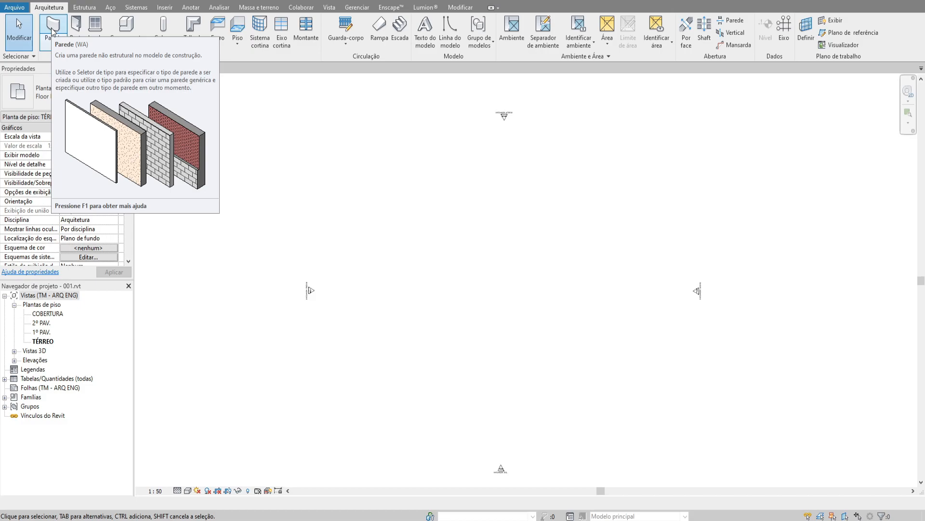
Draw a horizontal wall about 9.30 m long on the TÉRREO plan using the basic wall type 15cm - Bruta
left_click(53, 28)
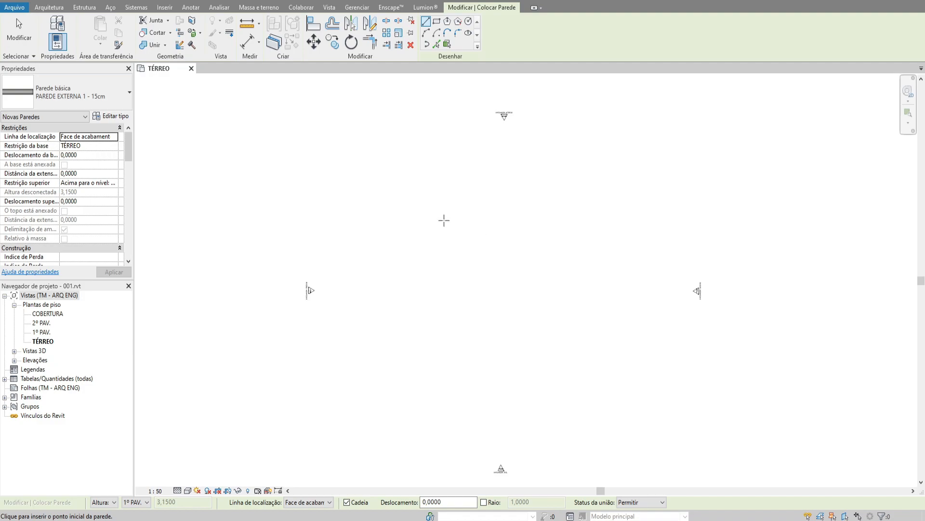
left_click(83, 96)
scroll(82, 170, "down", 1)
scroll(83, 188, "down", 8)
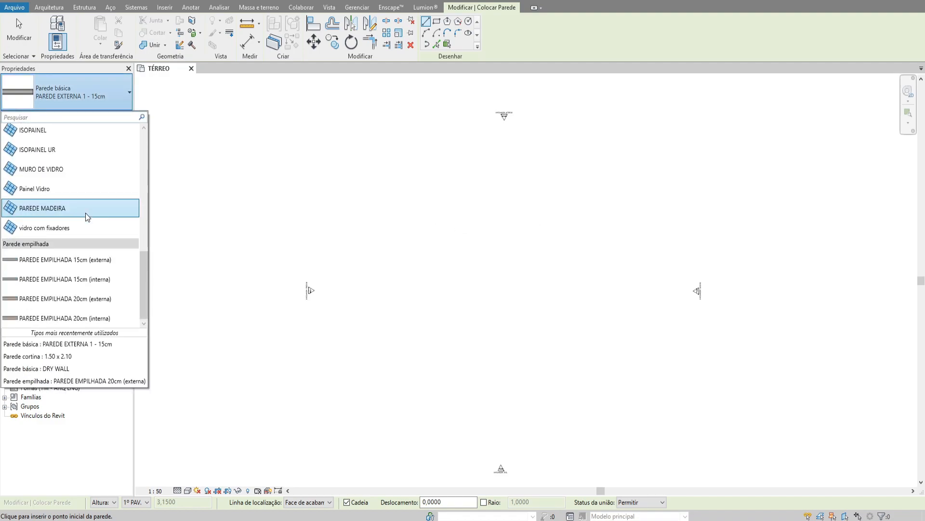
scroll(86, 219, "up", 9)
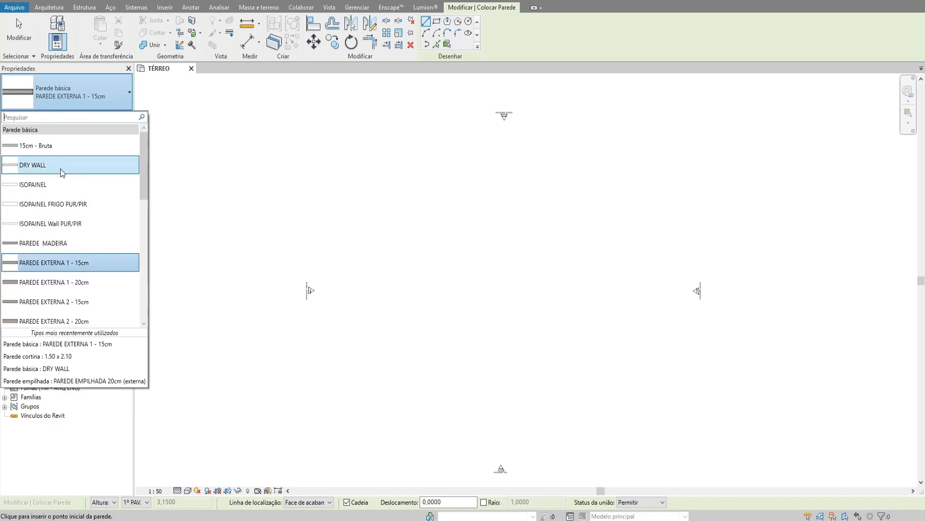
left_click_drag(142, 152, 142, 181)
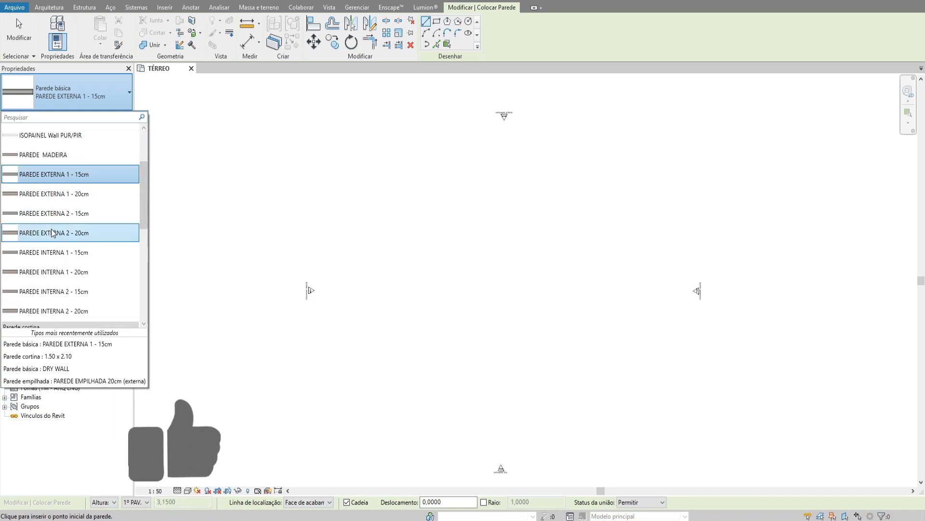
left_click_drag(143, 173, 144, 214)
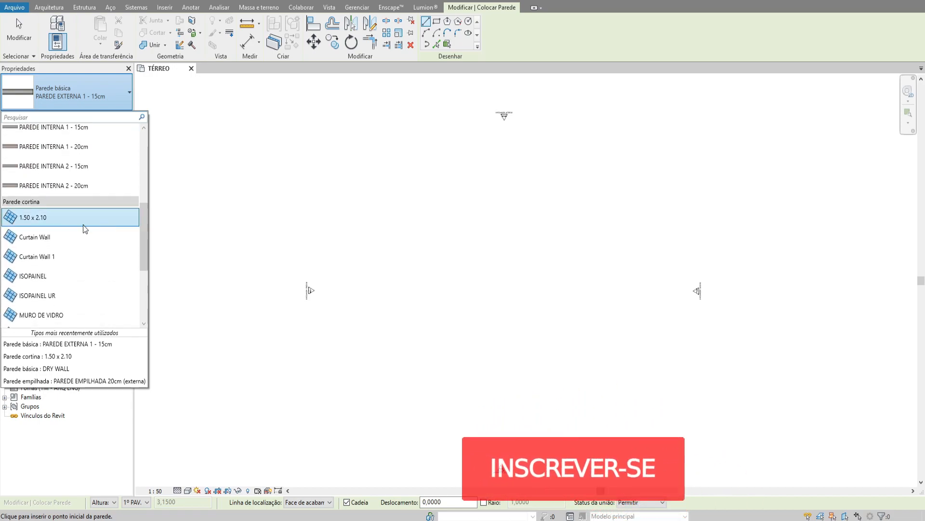
scroll(99, 200, "up", 4)
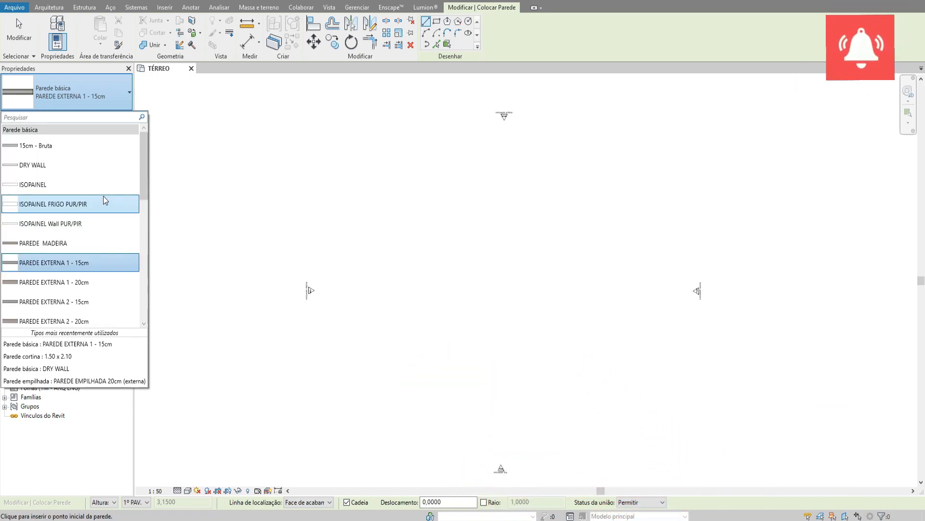
left_click(56, 146)
left_click(450, 227)
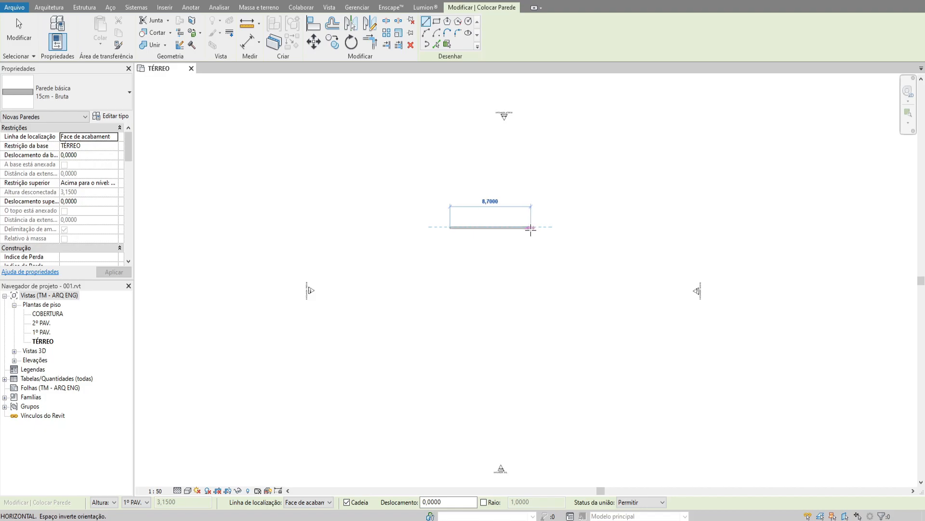
left_click(536, 227)
key("Escape")
key("Escape")
Open the default 3D view and set it to the home orientation
key("3")
key("d")
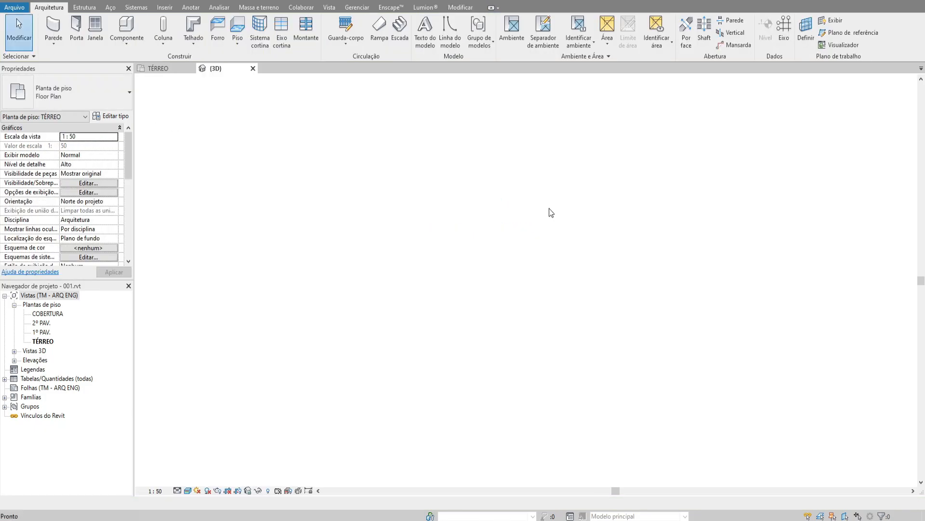
middle_click_drag(556, 212, 675, 164, "shift")
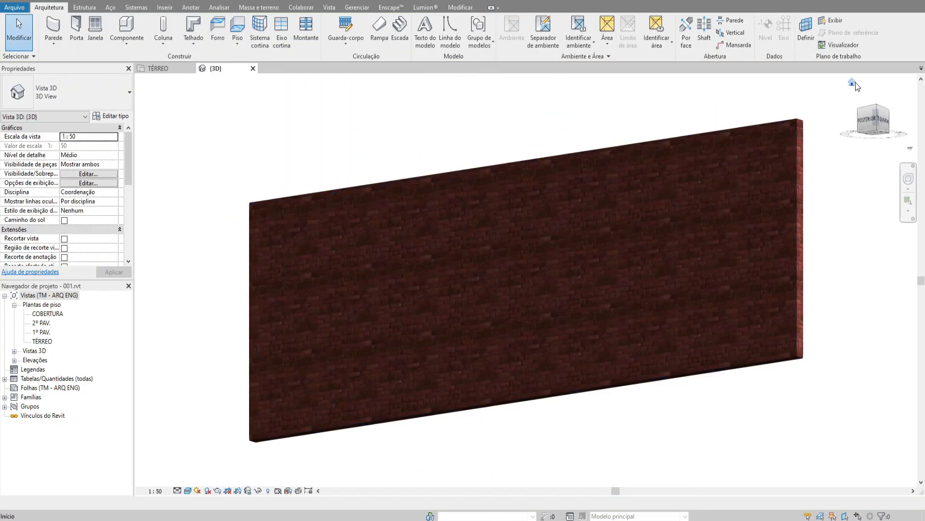
left_click(856, 84)
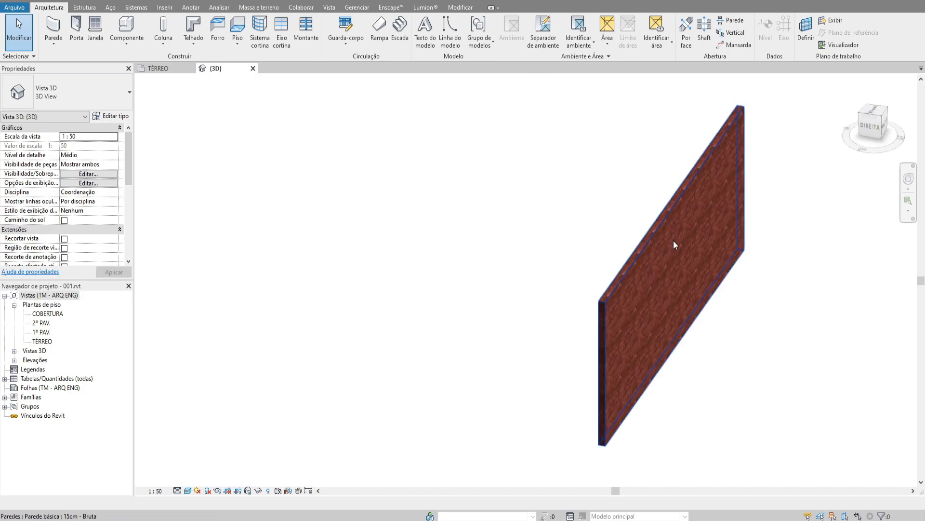
Examine the brick wall in 3D from several angles and distances
scroll(619, 219, "down", 2)
left_click(612, 221)
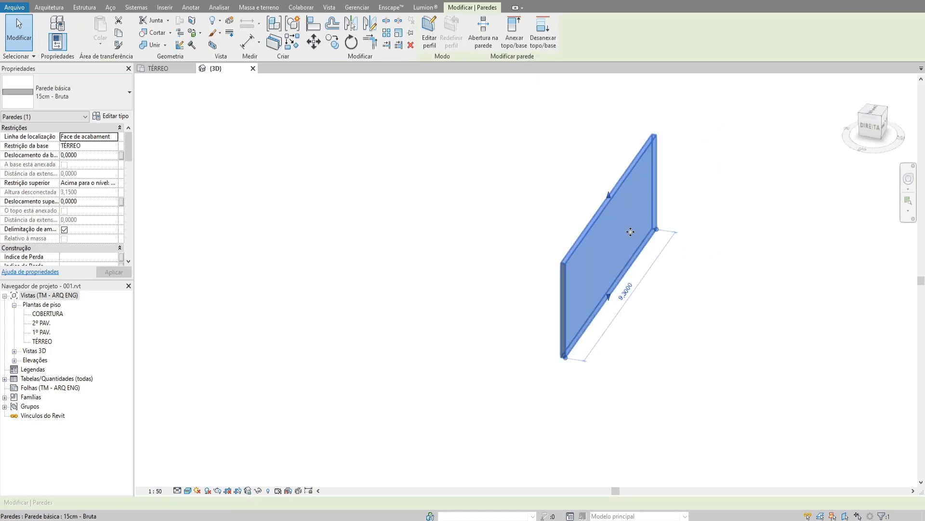
left_click(715, 262)
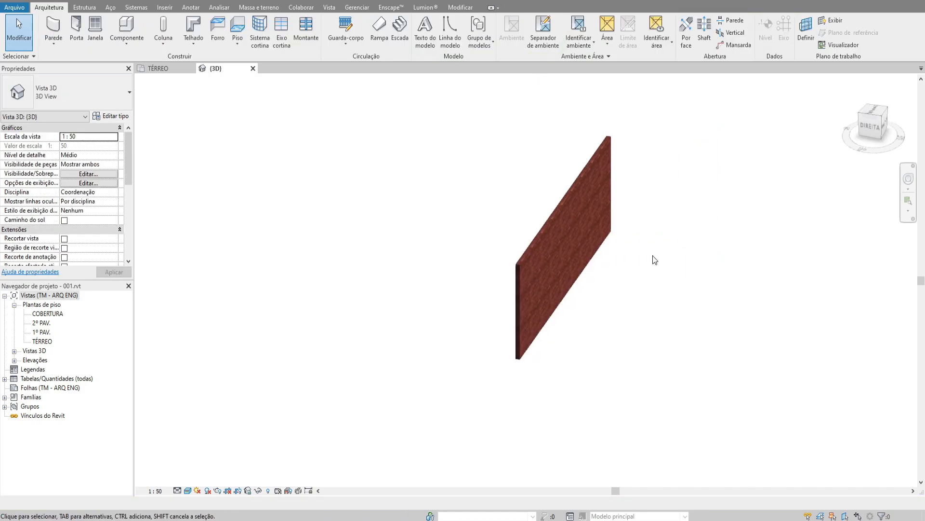
middle_click_drag(666, 258, 647, 254, "shift")
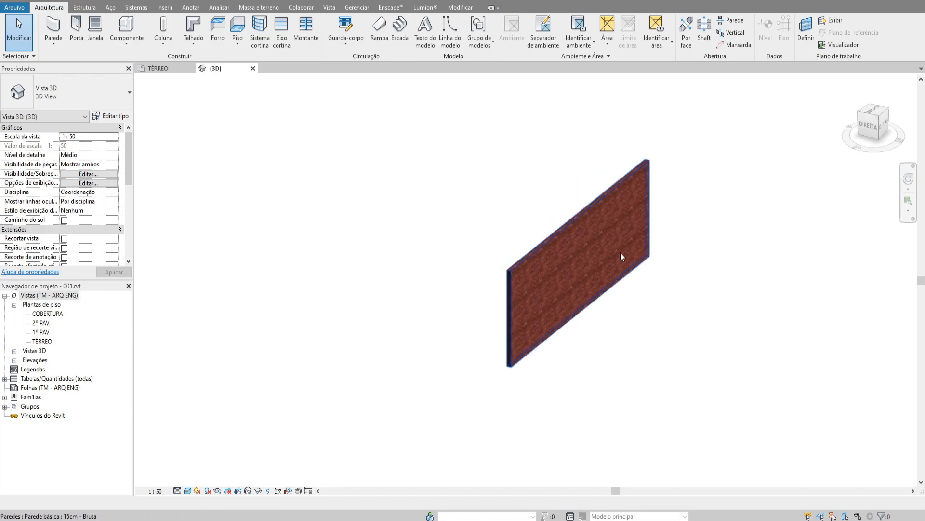
left_click(629, 255)
left_click(707, 250)
middle_click_drag(692, 237, 666, 265, "shift")
left_click(552, 221)
scroll(589, 231, "down", 3)
scroll(544, 257, "up", 3)
middle_click_drag(590, 269, 571, 251, "shift")
key("Escape")
scroll(580, 264, "up", 2)
Try the coarser detail levels in the 3D view and set its detail level to Alto
left_click(177, 490)
left_click(187, 457)
left_click(178, 490)
left_click(188, 469)
left_click(178, 490)
left_click(187, 479)
Try the Estrutura de arame, Linha oculta, Sombreado and Cores consistentes visual styles in the 3D view, and set it to Realista
left_click(189, 490)
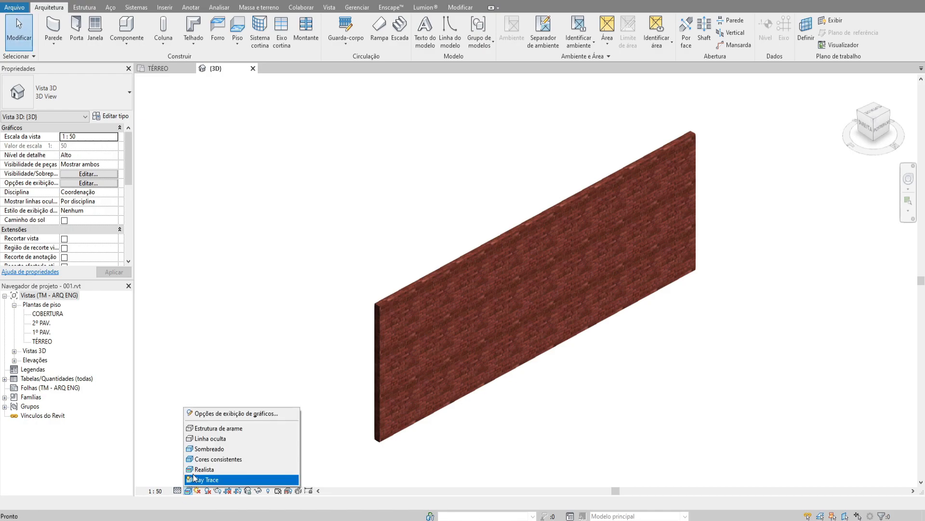
left_click(207, 429)
left_click(189, 490)
left_click(207, 438)
left_click(189, 490)
left_click(202, 448)
left_click(188, 490)
left_click(207, 459)
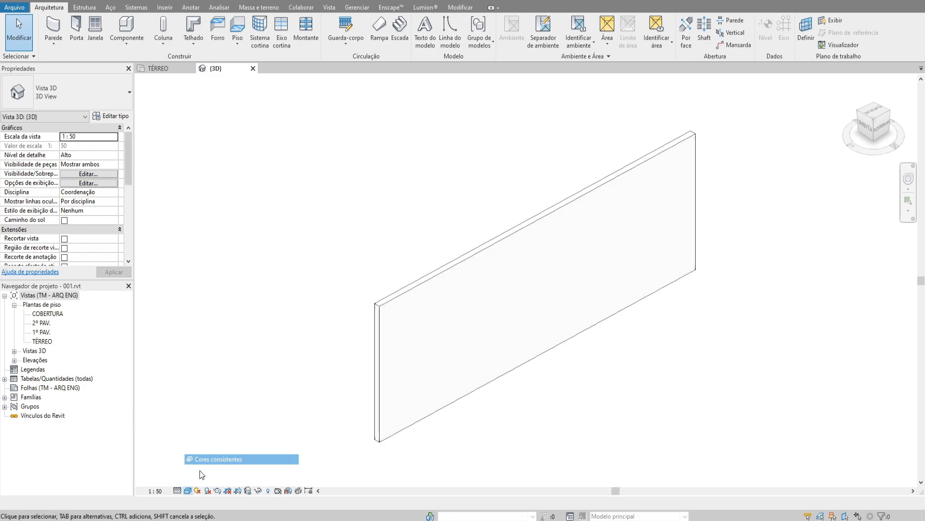
left_click(188, 491)
left_click(199, 468)
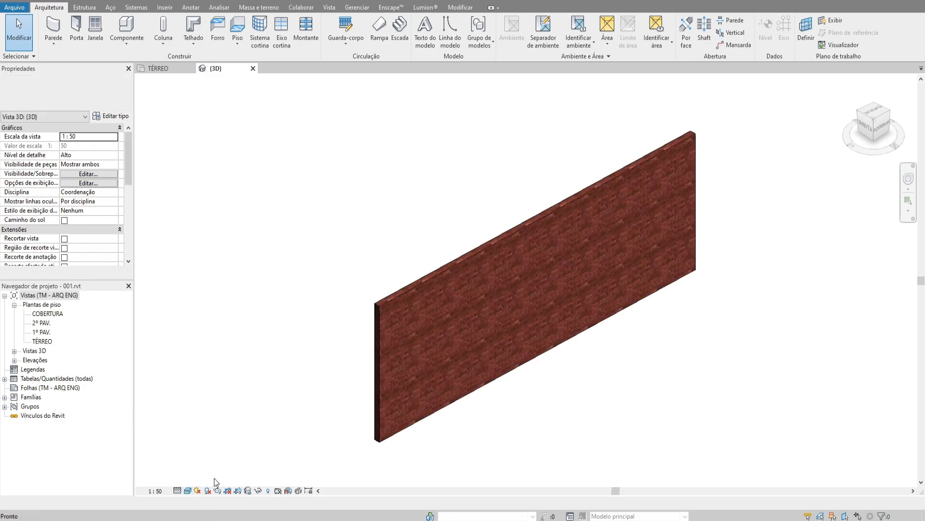
left_click(188, 491)
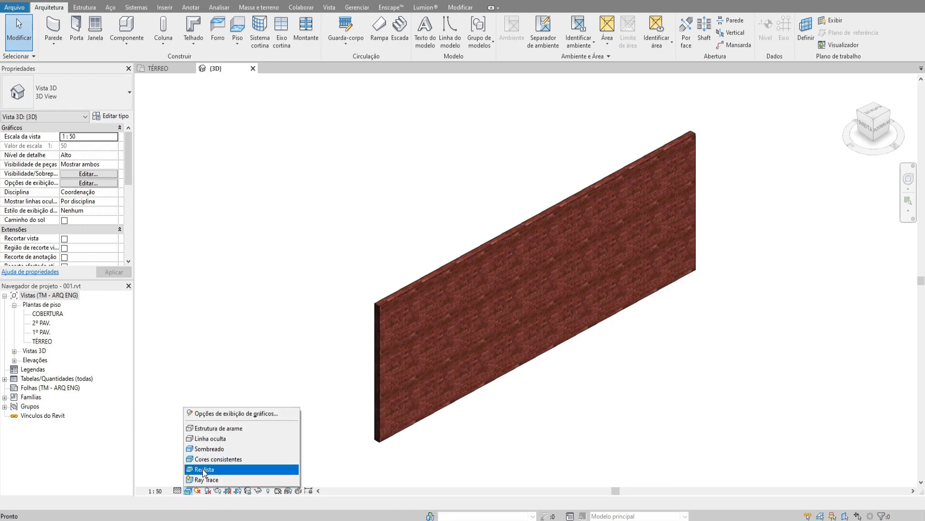
left_click(203, 469)
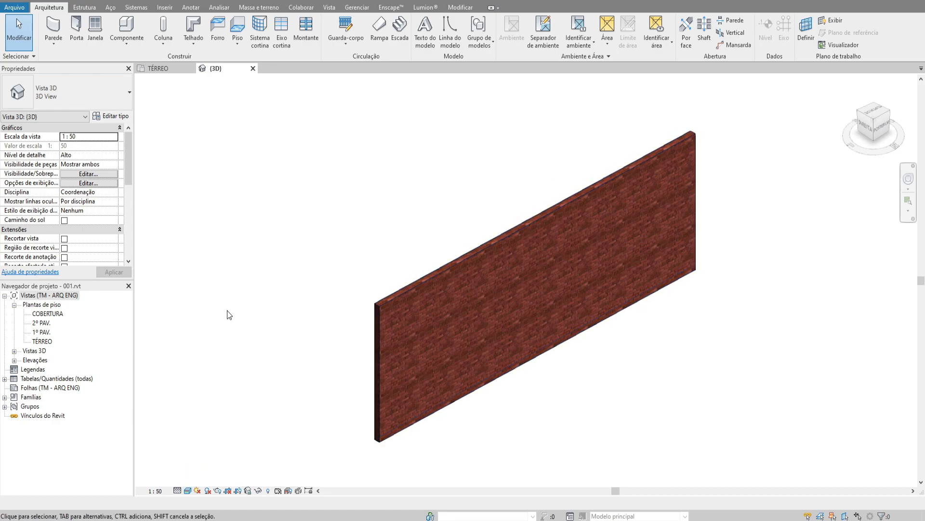
Switch to the TÉRREO floor plan and set its detail level to Alto
double_click(49, 342)
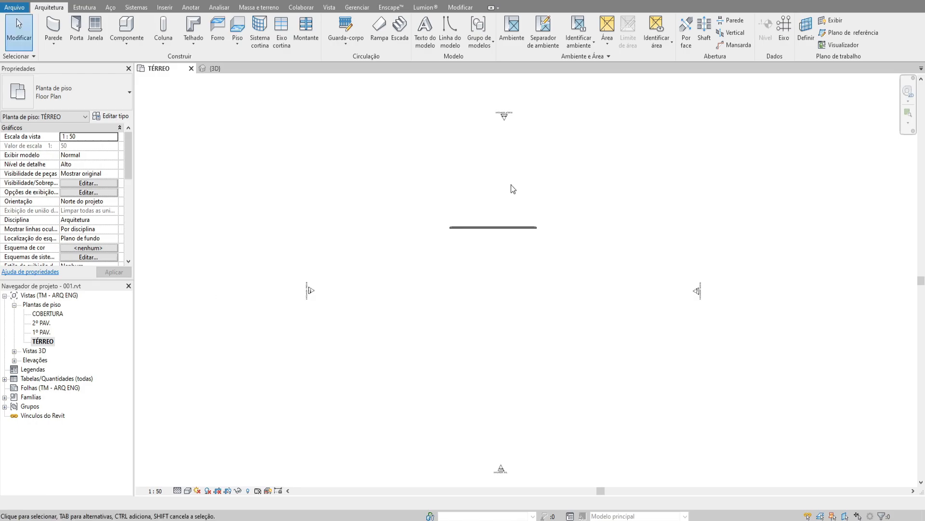
scroll(434, 240, "up", 5)
left_click(178, 491)
left_click(185, 479)
scroll(204, 243, "up", 3)
left_click(200, 220)
scroll(223, 217, "down", 4)
left_click(477, 210)
scroll(502, 215, "up", 2)
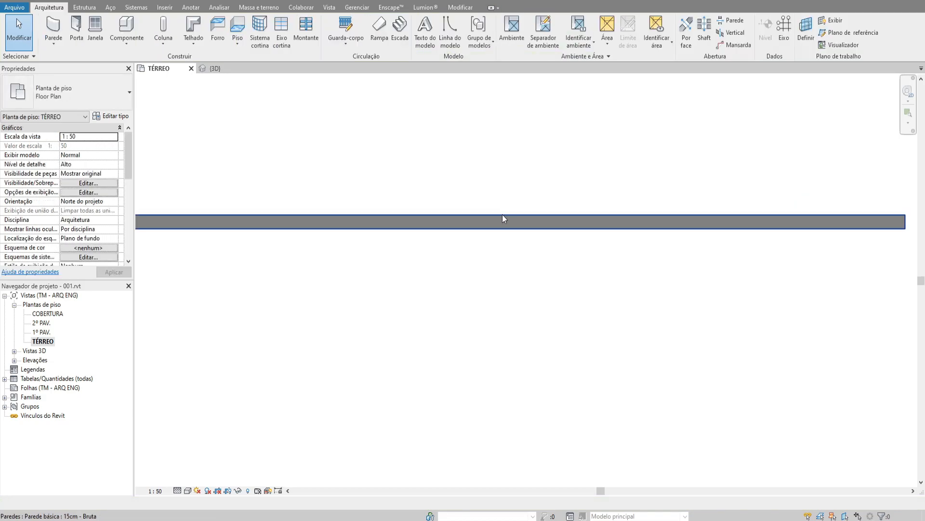
Inspect the layer structure of the wall's type 15cm - Bruta in its type properties
left_click(502, 218)
left_click(114, 117)
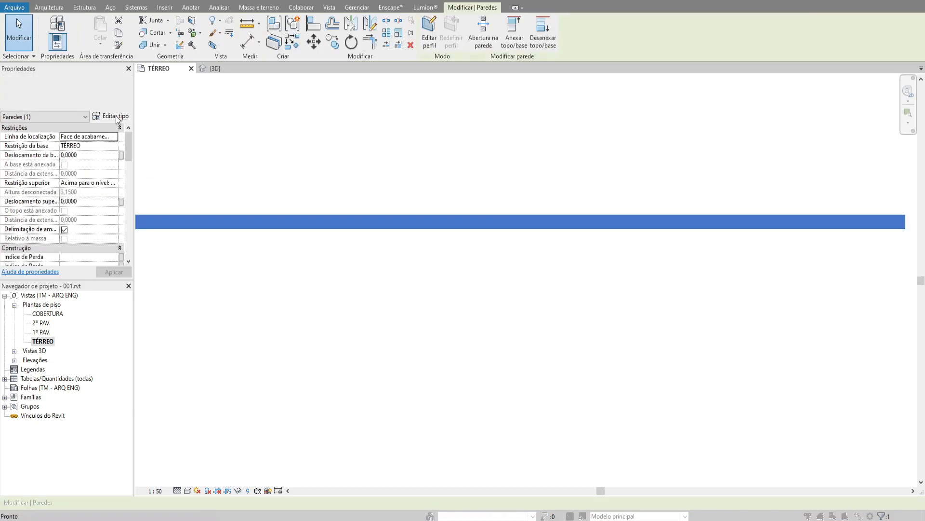
left_click_drag(352, 176, 348, 141)
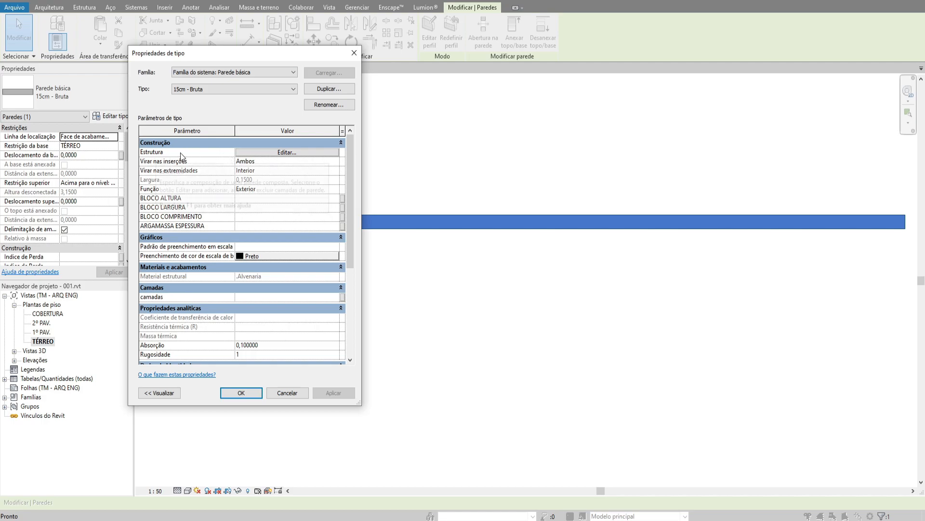
left_click(287, 153)
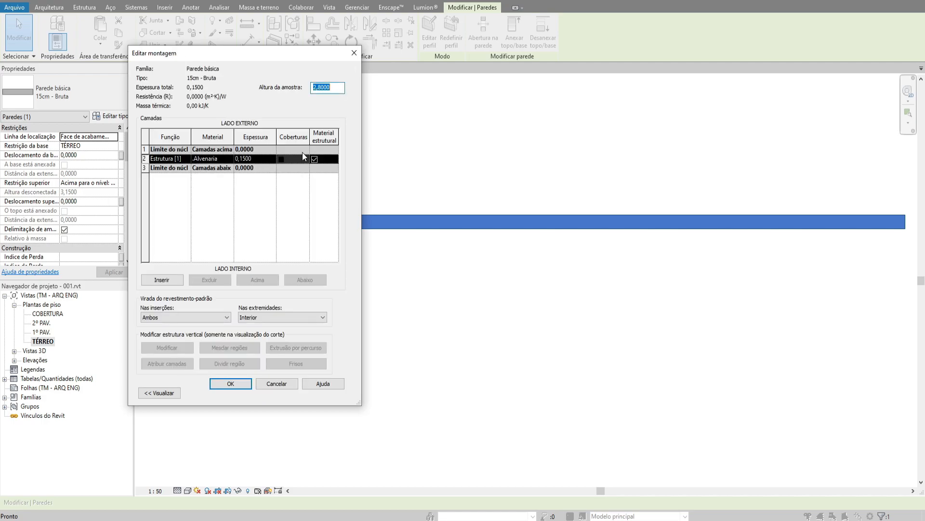
left_click(204, 159)
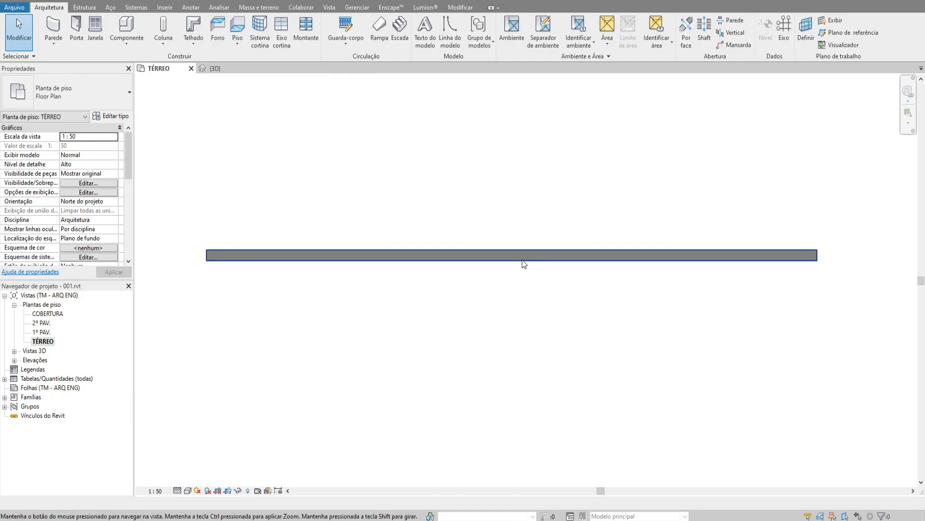
Try duplicating the wall just below the original, and delete the copy
scroll(475, 256, "down", 1)
scroll(474, 255, "up", 3)
scroll(474, 255, "down", 2)
left_click(477, 256)
left_click_drag(478, 257, 478, 299, "ctrl")
left_click(486, 257)
key("Escape")
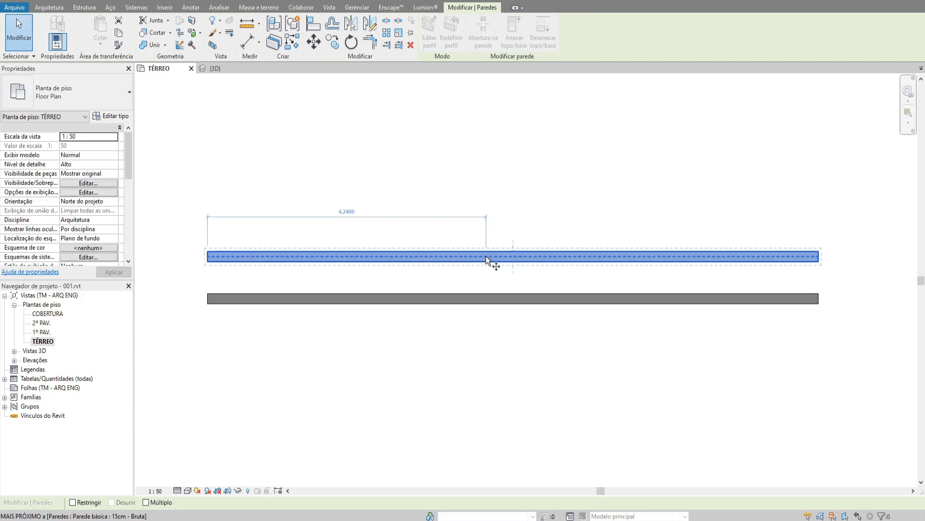
left_click(446, 292)
key("Delete")
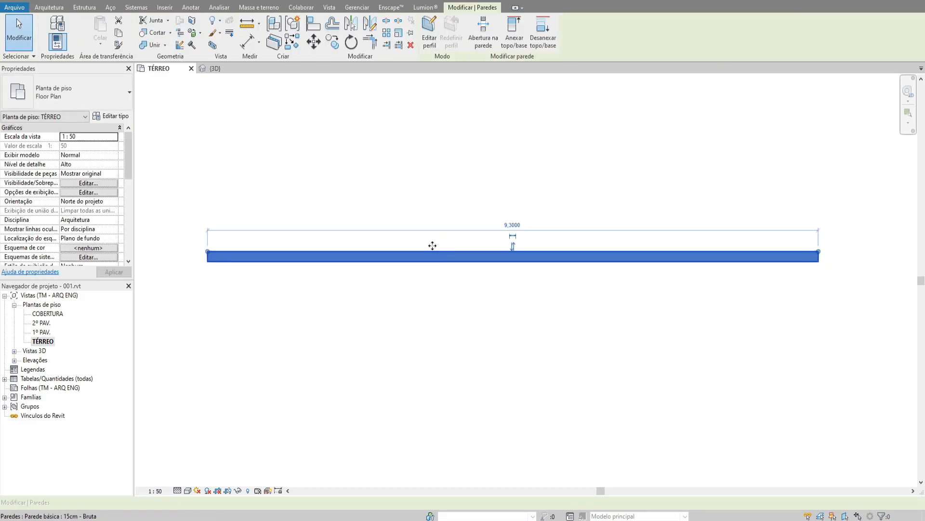
left_click(434, 256)
left_click(333, 42)
key("Escape")
key("Escape")
Copy the wall about 0.55 m below the original and delete the extra duplicate further down
left_click(499, 259)
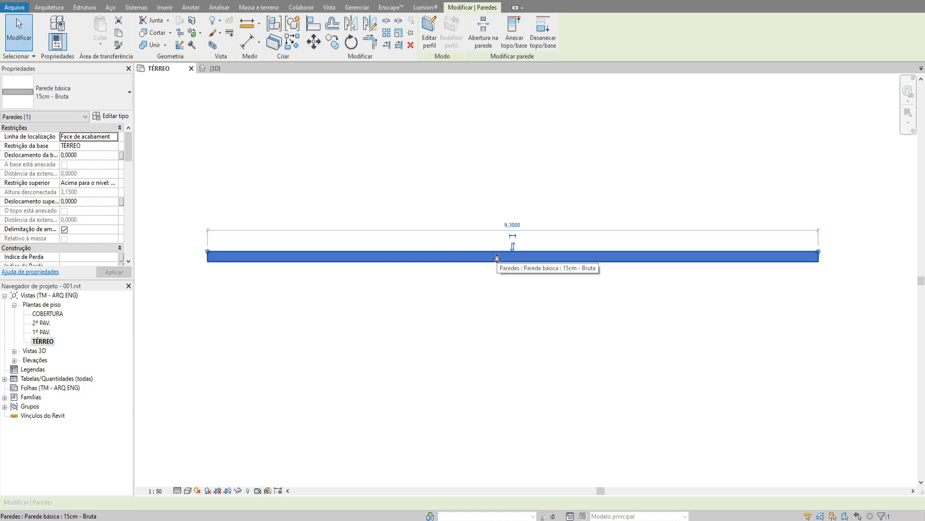
left_click_drag(497, 259, 493, 350)
left_click_drag(492, 353, 494, 430, "ctrl")
left_click_drag(538, 467, 448, 344)
key("Delete")
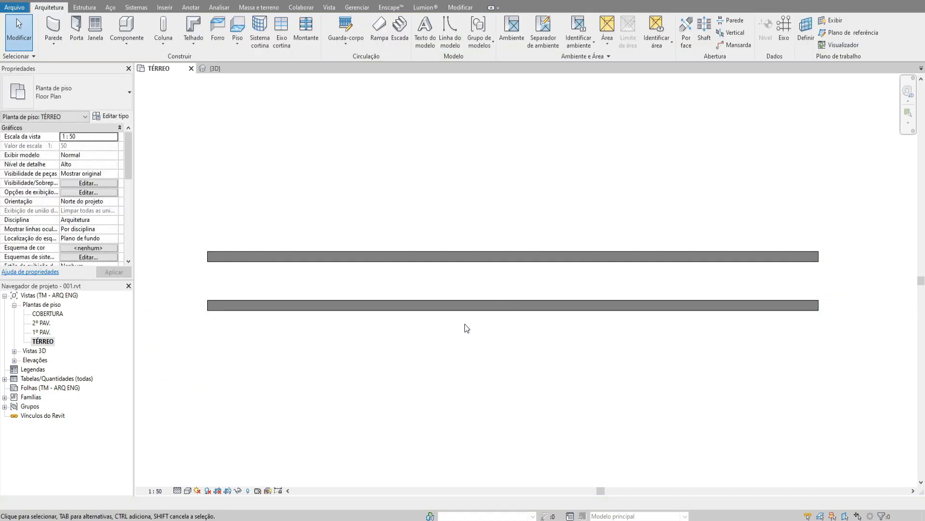
Change the lower wall's type to the basic wall PAREDE EXTERNA 1 - 15cm
scroll(464, 325, "down", 1)
left_click(464, 311)
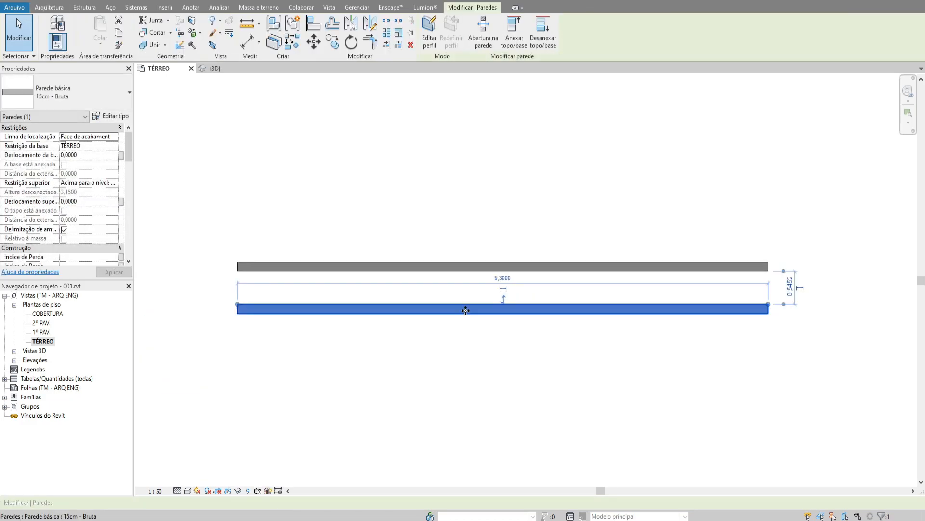
left_click(62, 92)
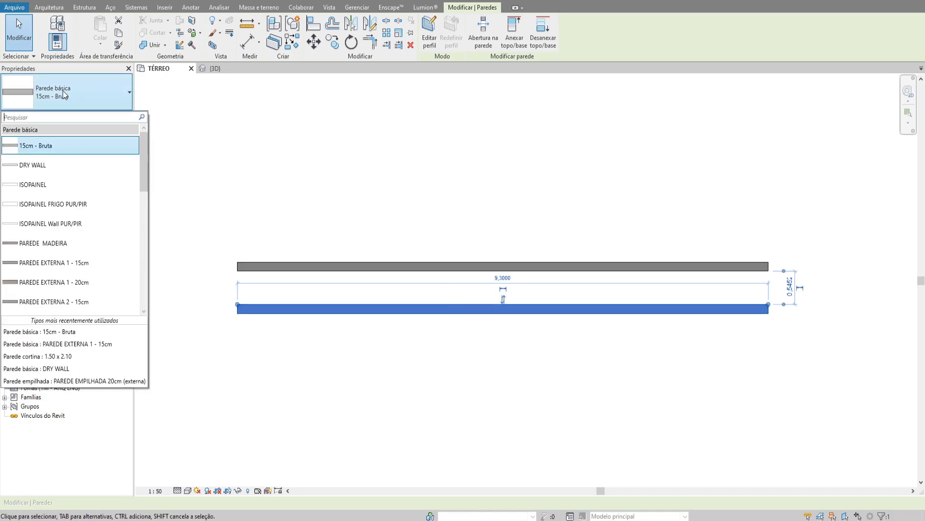
left_click(64, 264)
left_click(456, 200)
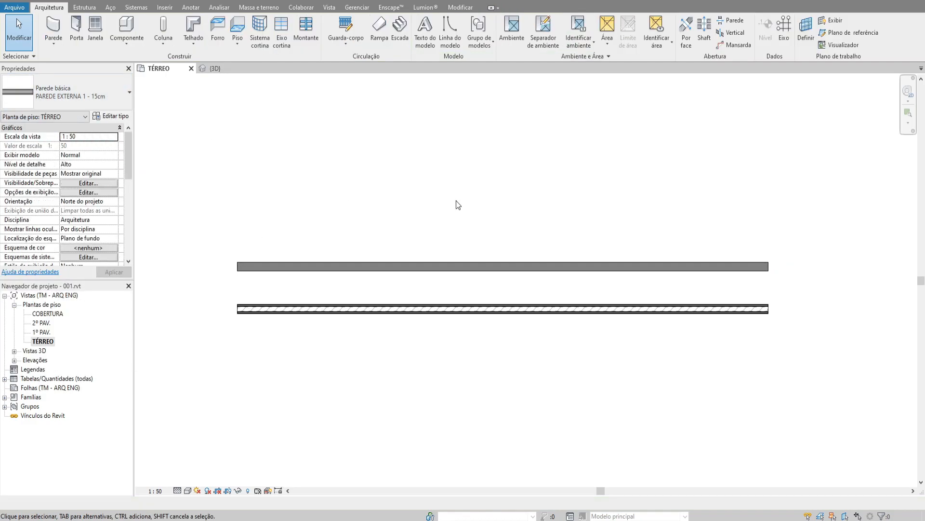
Nudge the lower external wall three increments up towards the solid wall and deselect it
scroll(496, 318, "up", 3)
left_click(480, 374)
key("Up")
key("Up")
key("Up")
key("Escape")
Inspect the layers, materials and thicknesses in the structure of the lower wall's type PAREDE EXTERNA 1 - 15cm
scroll(513, 364, "up", 3)
scroll(489, 366, "up", 2)
left_click(449, 369)
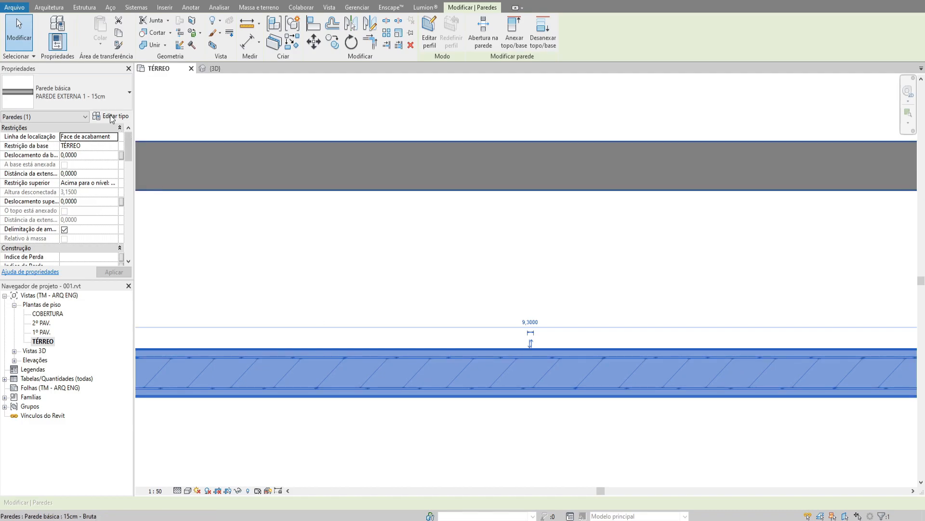
left_click(115, 116)
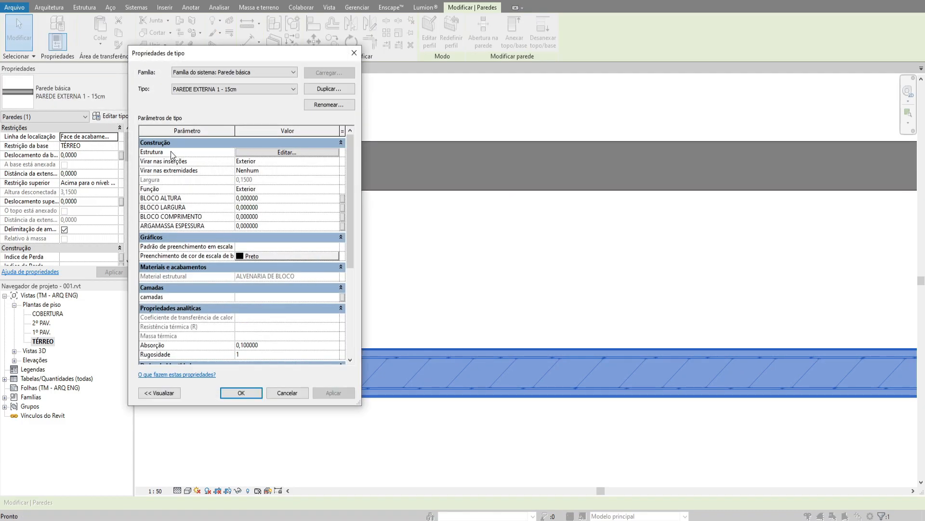
left_click(285, 154)
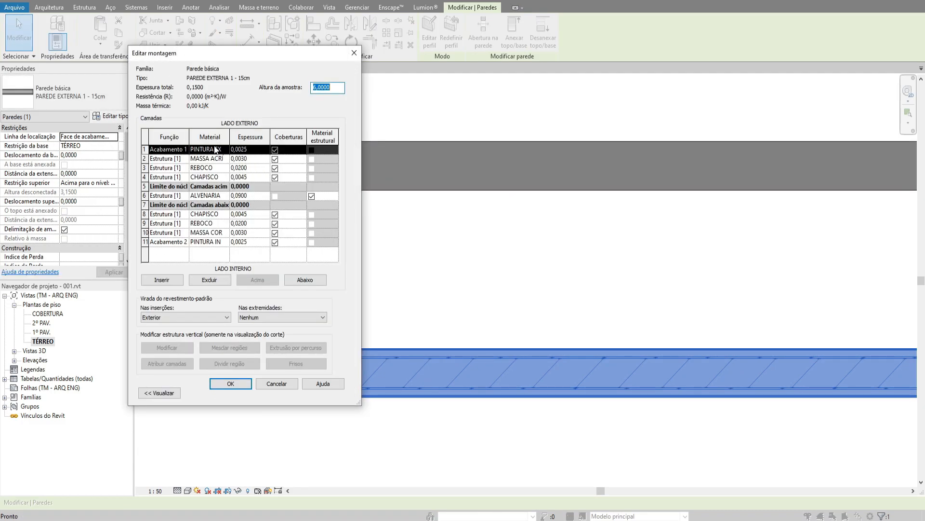
key("Escape")
key("Escape")
key("Escape")
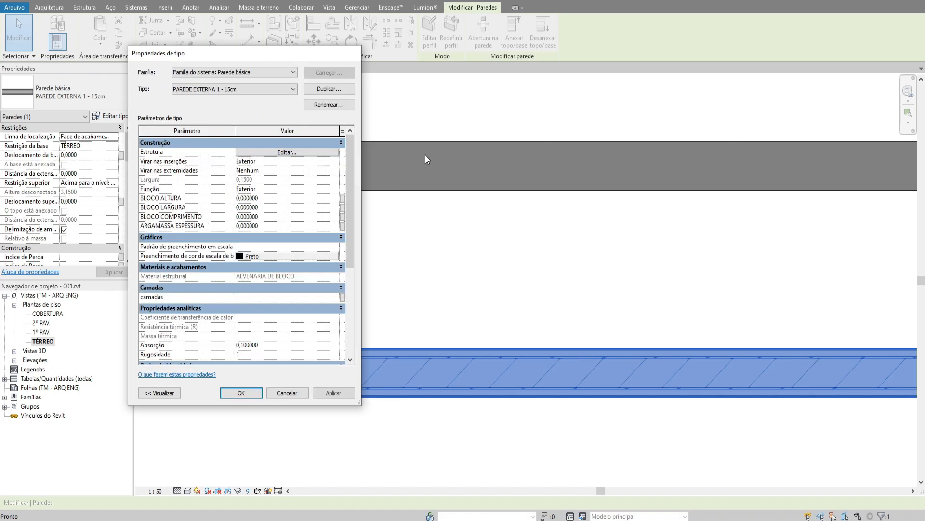
Inspect the layer structure of the upper solid wall's type, 15cm - Bruta
left_click(421, 155)
left_click(113, 116)
left_click(291, 153)
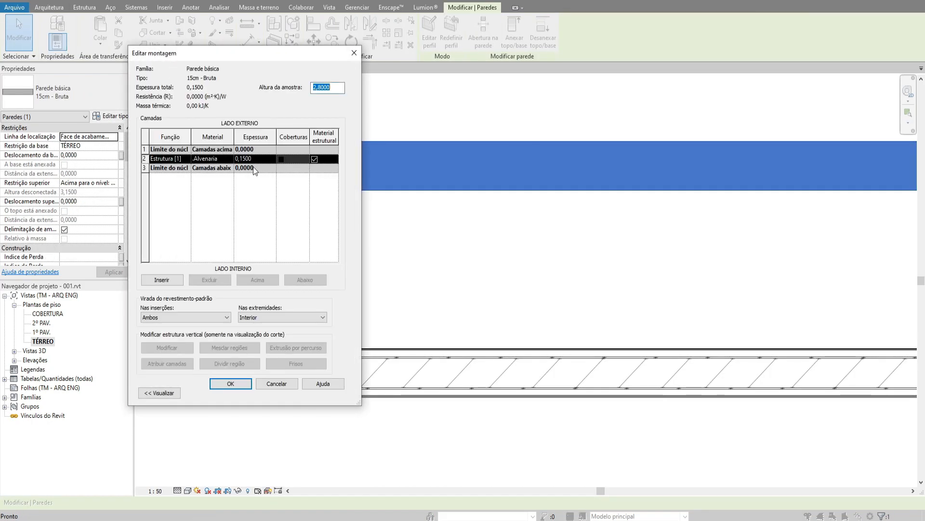
key("Escape")
key("Escape")
Inspect the finish, render and masonry layers in the structure of the lower wall's type PAREDE EXTERNA 1 - 15cm
left_click(418, 375)
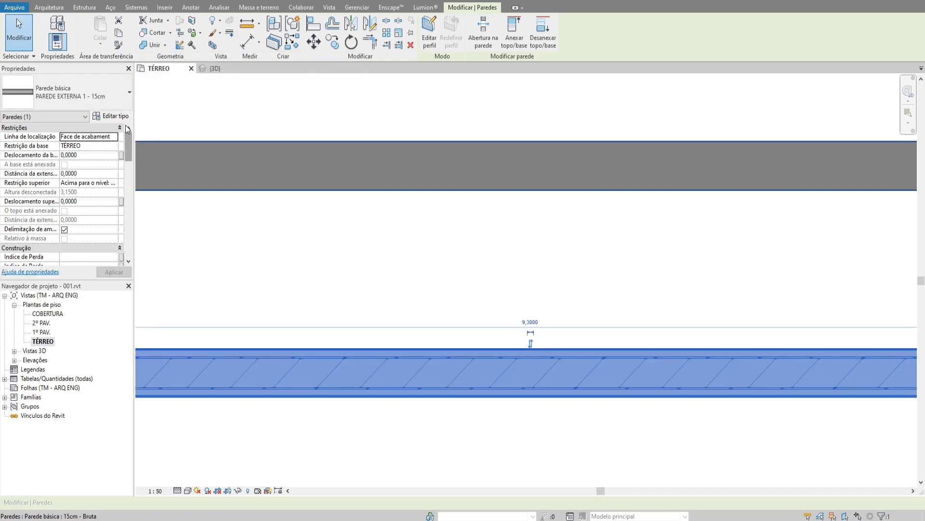
left_click(113, 116)
left_click(277, 153)
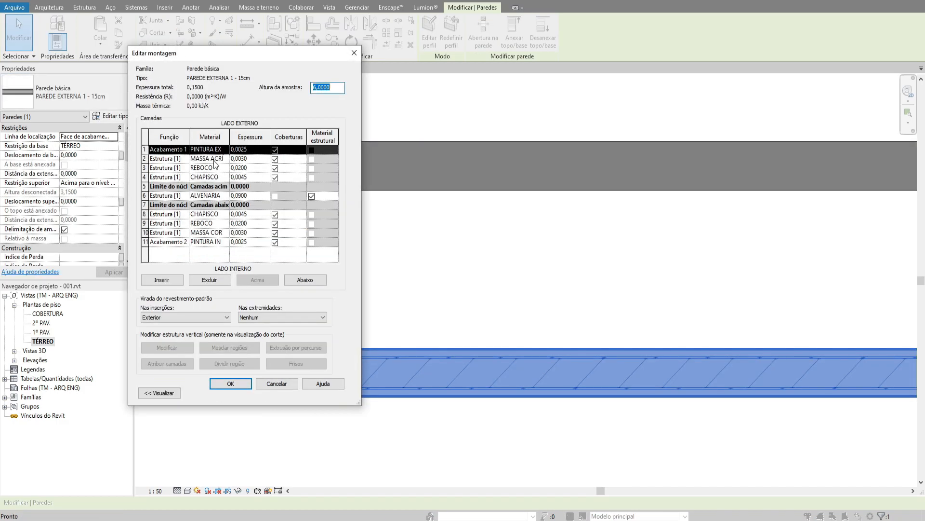
left_click(210, 195)
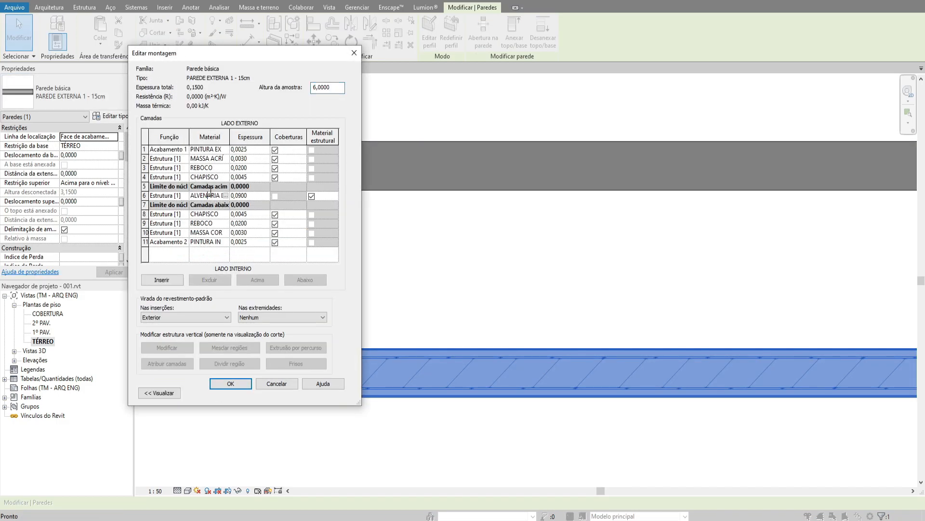
left_click(205, 167)
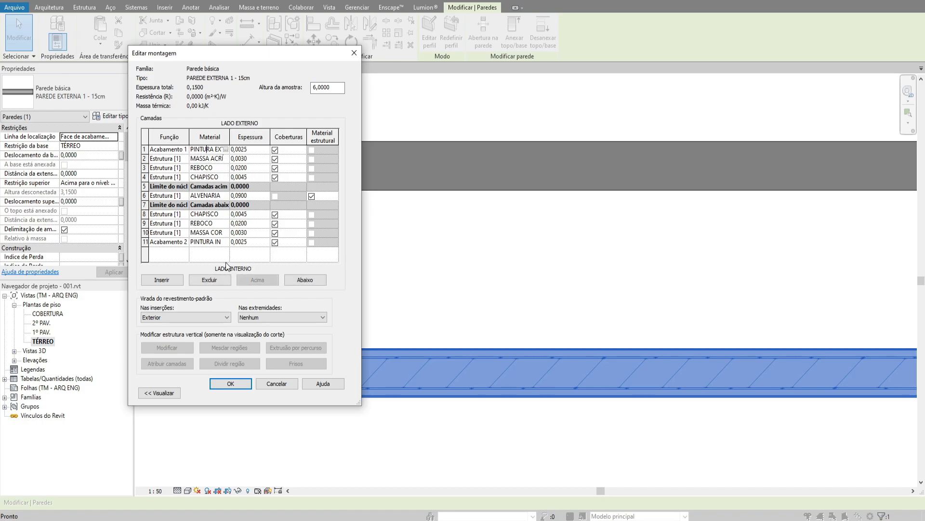
key("Escape")
key("Escape")
key("Escape")
scroll(518, 273, "down", 4)
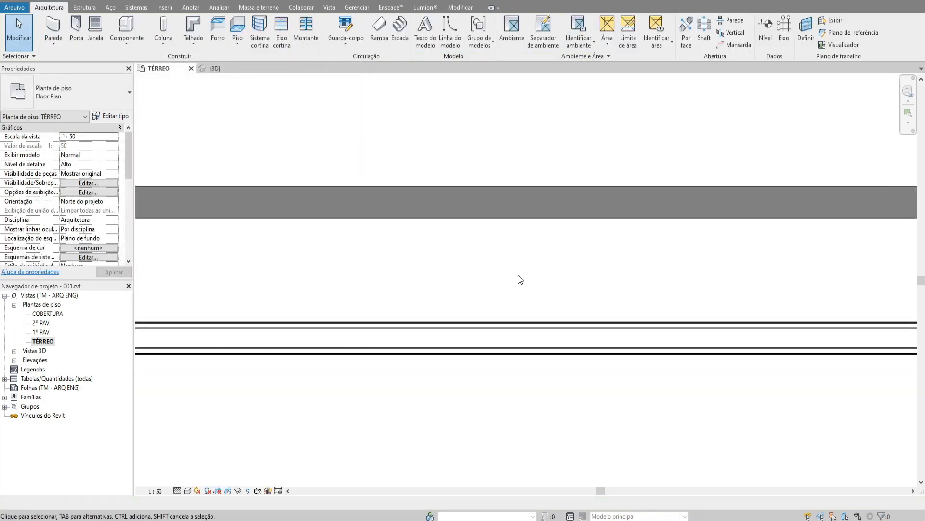
scroll(531, 287, "down", 1)
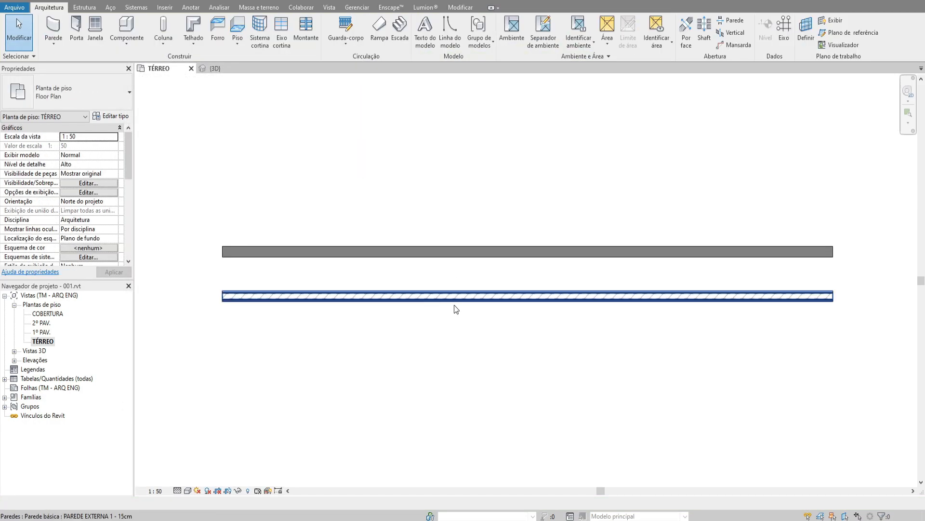
left_click_drag(464, 302, 530, 298)
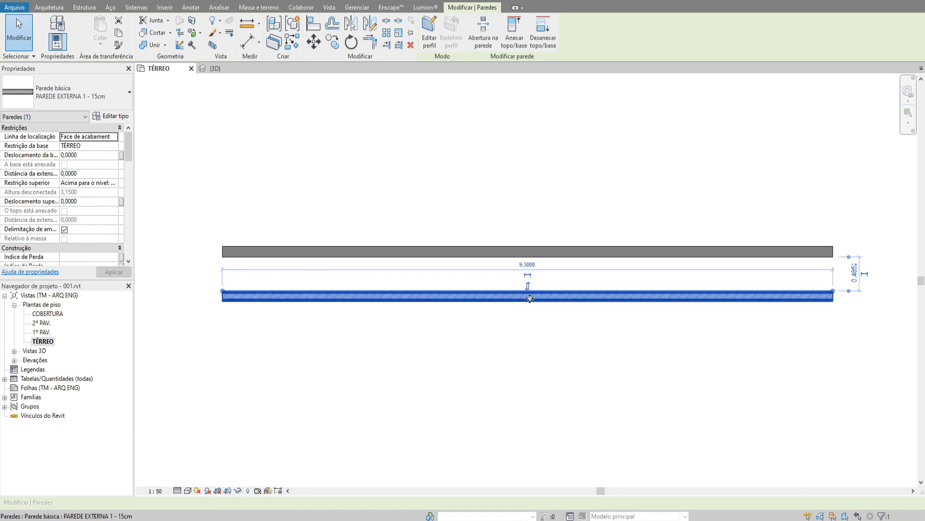
left_click(527, 285)
left_click(424, 241)
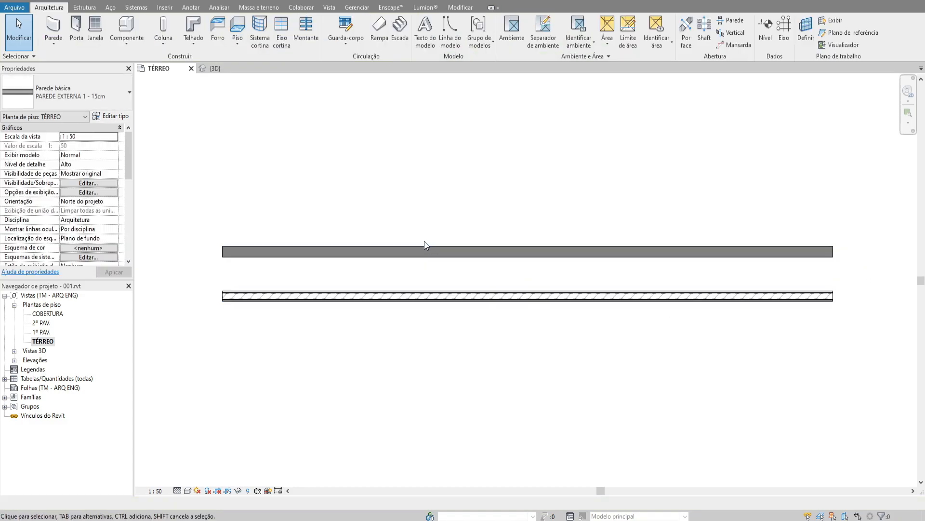
Review the type properties of the lower external wall and show the graphic preview of its layers
left_click(404, 296)
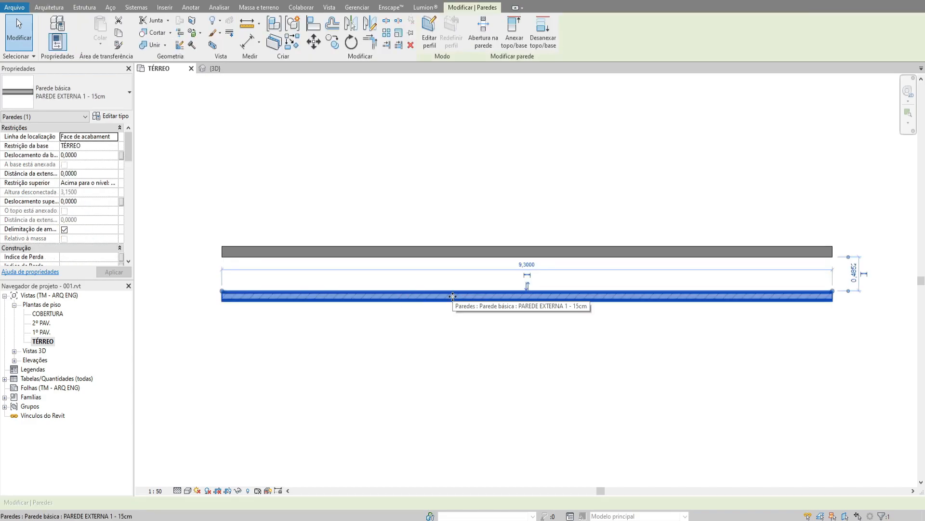
scroll(547, 296, "up", 2)
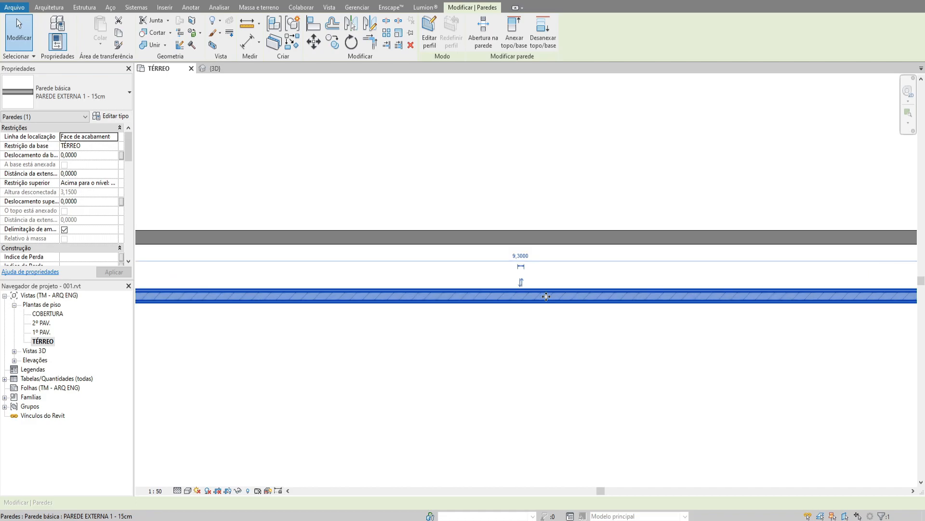
left_click(116, 115)
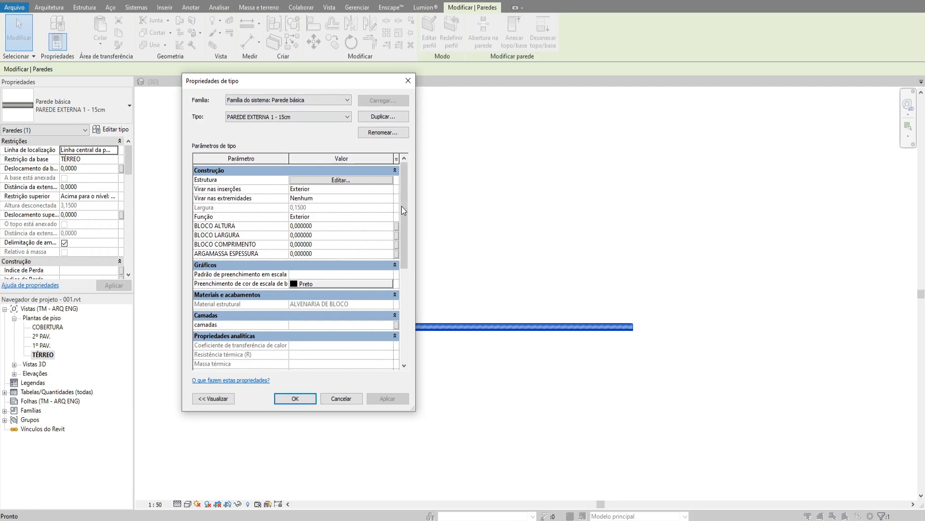
left_click_drag(404, 211, 410, 265)
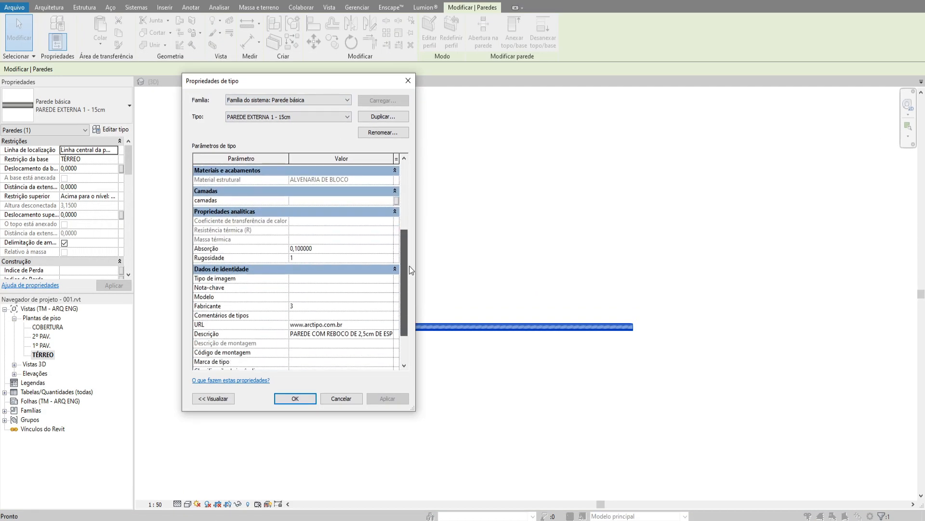
left_click(214, 400)
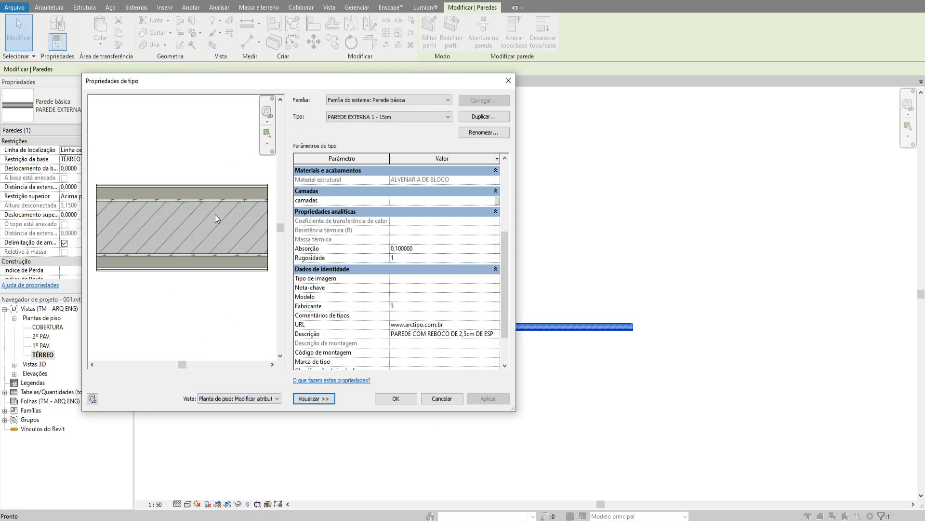
scroll(504, 222, "up", 10)
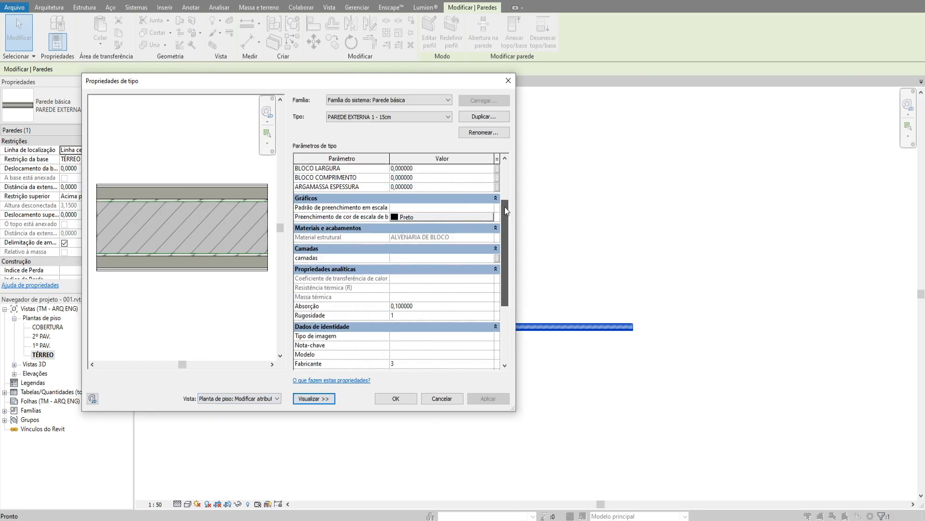
Try thicknesses of 0,14, 0,05 and 0,096 for the ALVENARIA core layer, and set it back to 0,09
left_click(482, 182)
left_click(403, 224)
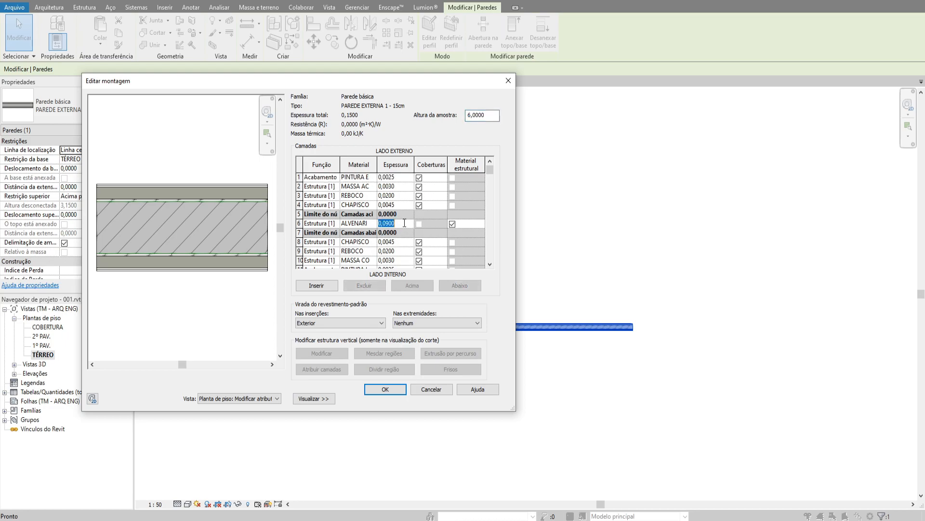
key("Tab")
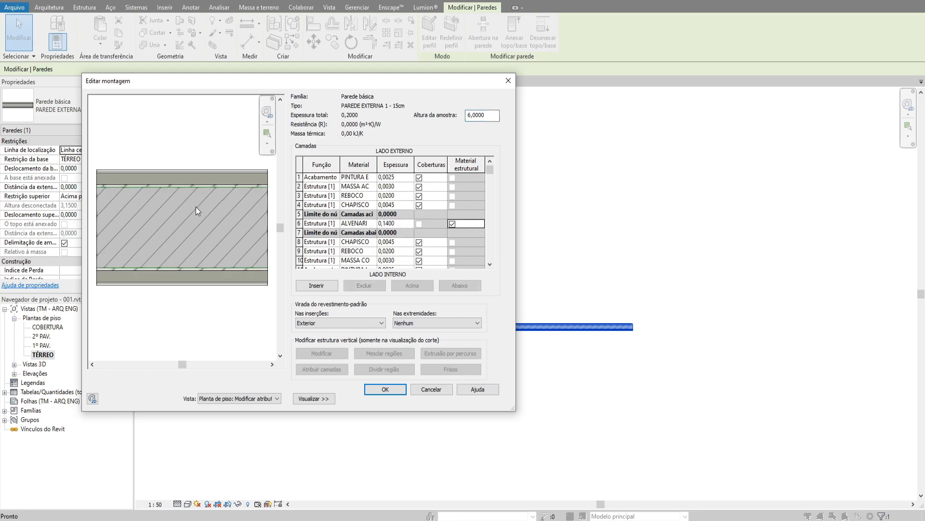
left_click(411, 223)
type("0,05")
key("Tab")
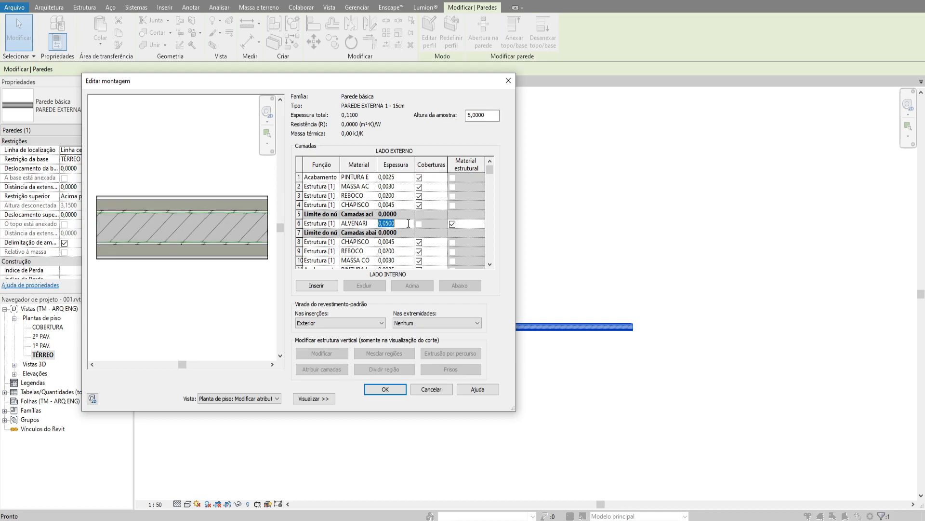
left_click(408, 223)
type("0,096")
key("Tab")
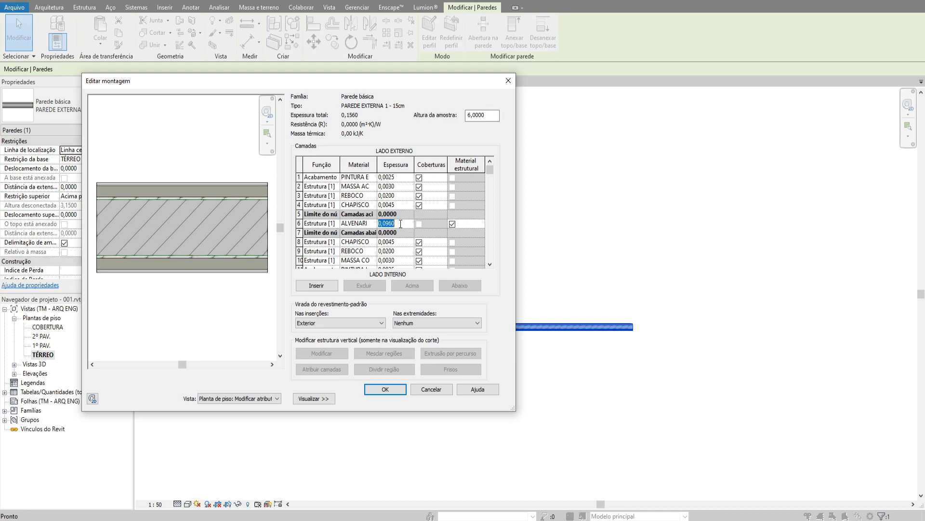
left_click(400, 224)
type("0,09")
Try a thickness of 0,02 for both CHAPISCO layers and discard the structure edits
left_click(402, 205)
type("1")
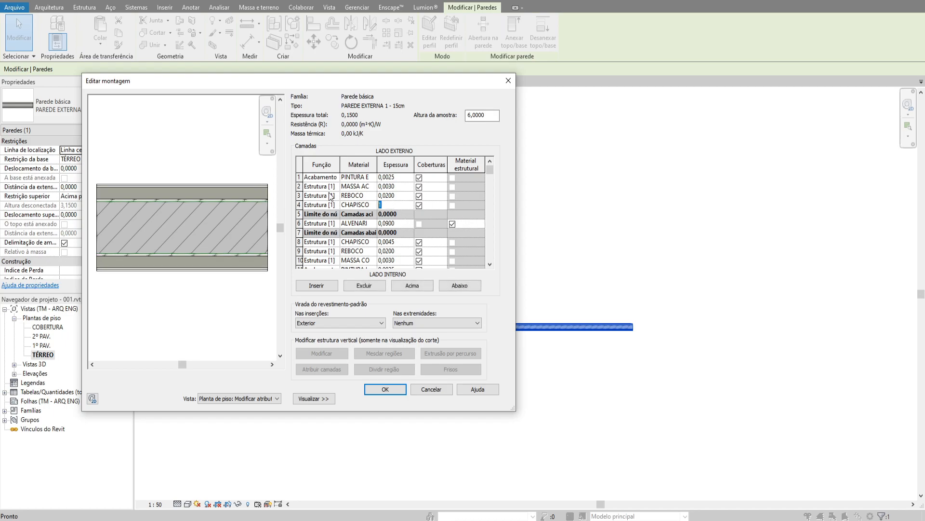
type("02")
key("Tab")
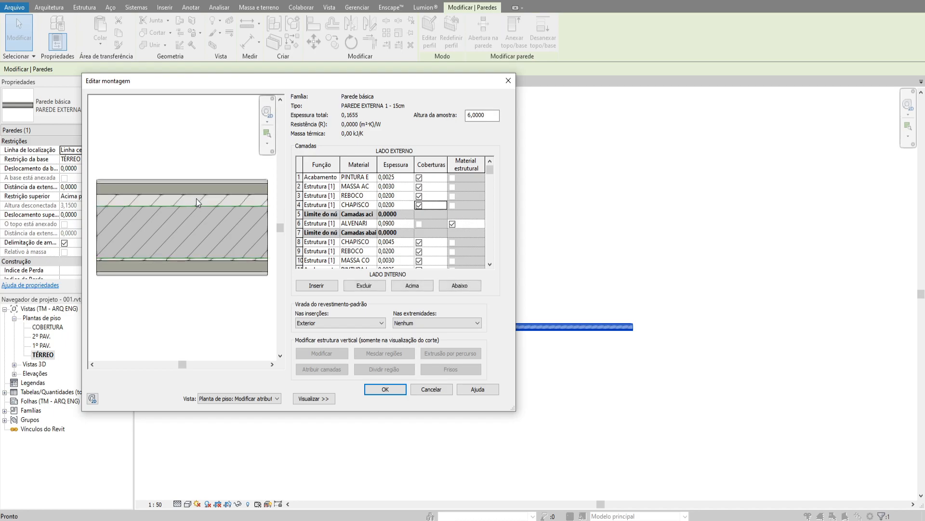
left_click(401, 242)
type("0,02")
key("Tab")
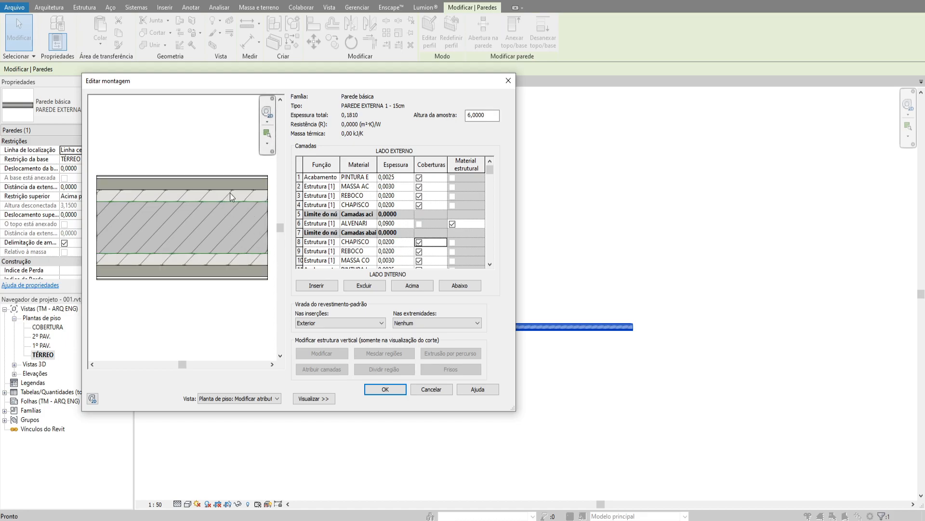
left_click(425, 391)
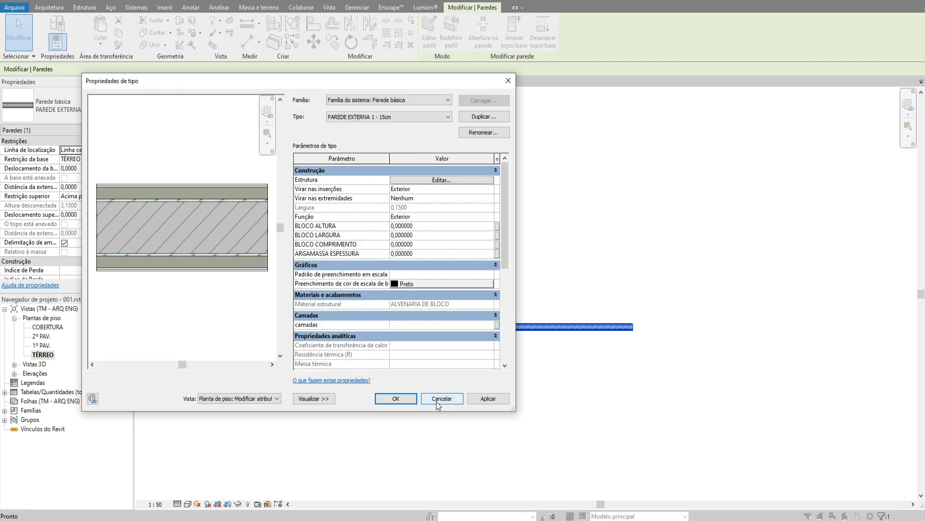
left_click(311, 397)
left_click(223, 401)
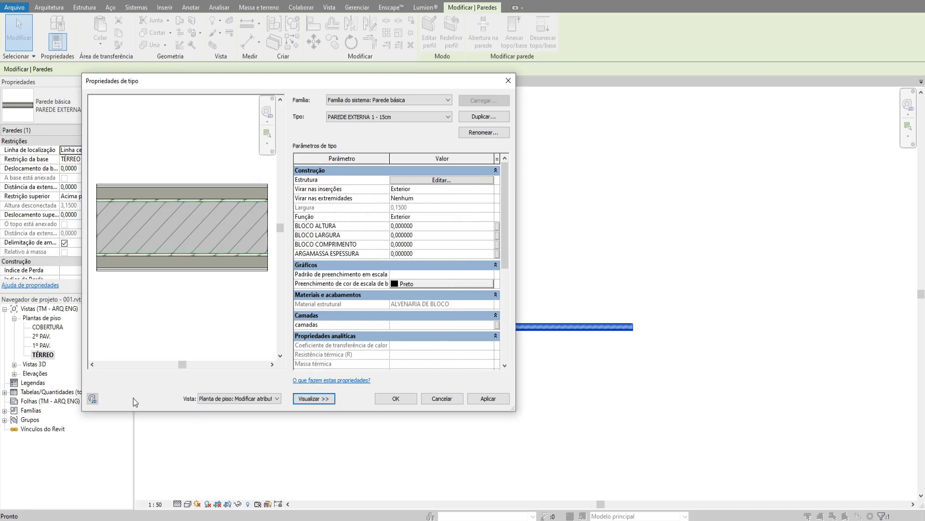
left_click(94, 400)
right_click(185, 288)
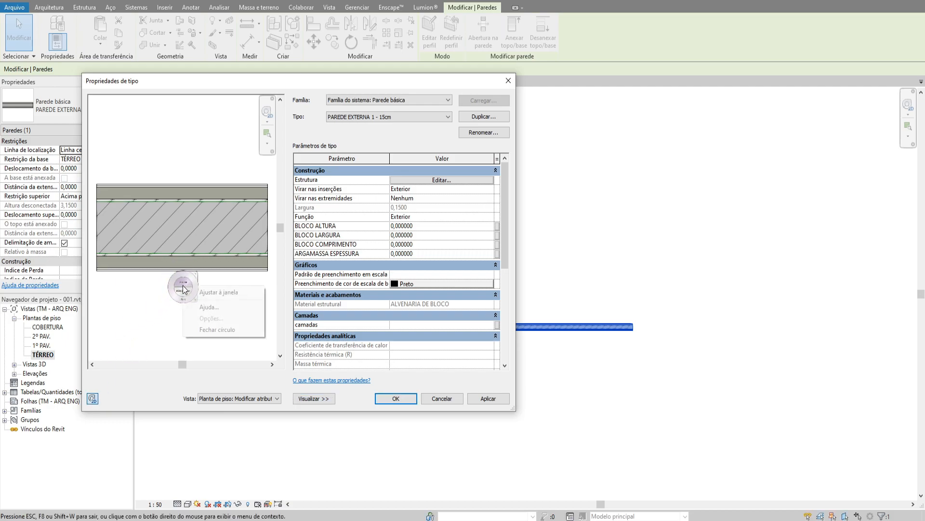
left_click(209, 332)
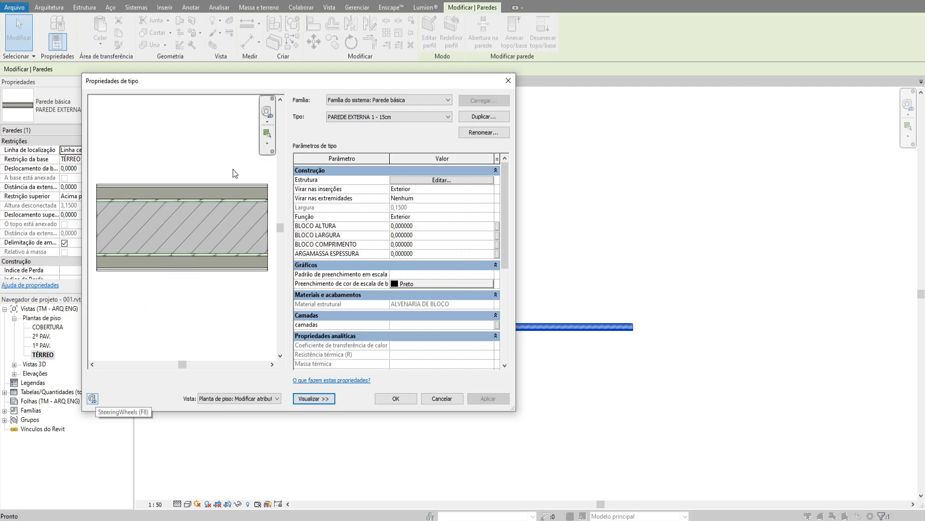
Examine the external wall's layers up close in the type preview
left_click(266, 137)
left_click_drag(199, 186, 218, 270)
scroll(229, 132, "down", 1)
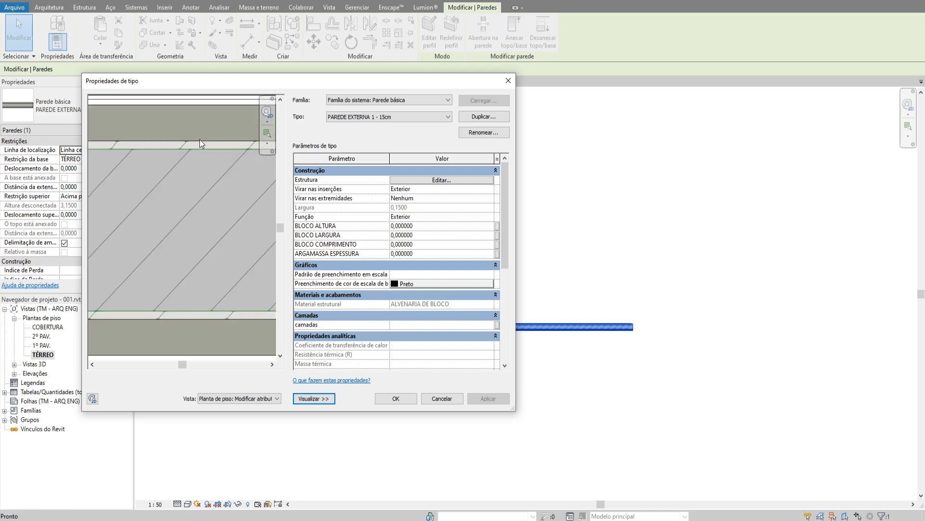
scroll(215, 157, "down", 3)
scroll(216, 160, "up", 2)
middle_click_drag(214, 154, 169, 218)
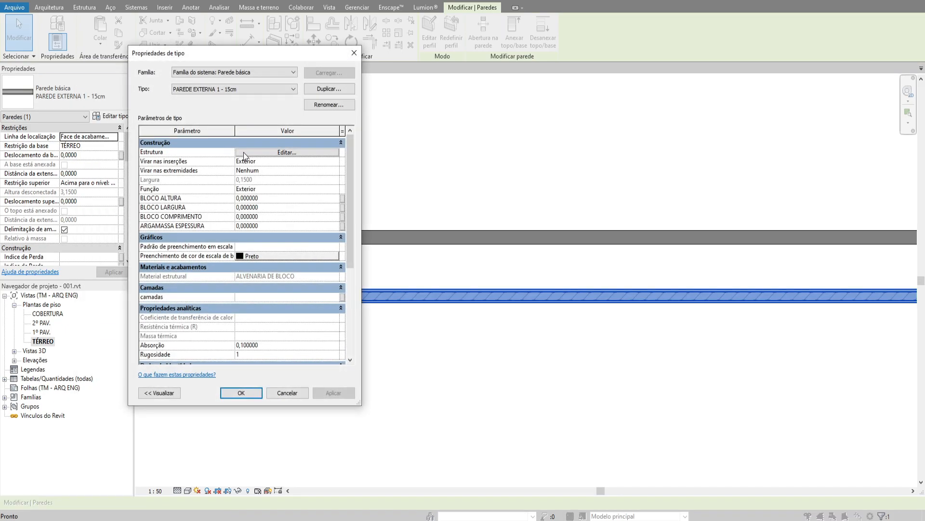
left_click(289, 145)
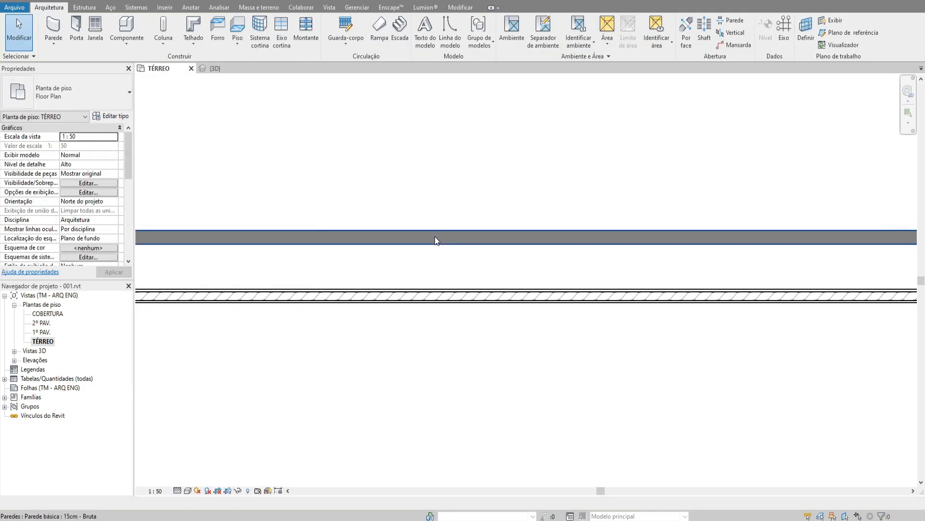
Check the single masonry layer of the upper wall's type 15cm - Bruta again and leave its structure unedited
left_click(434, 236)
left_click(114, 116)
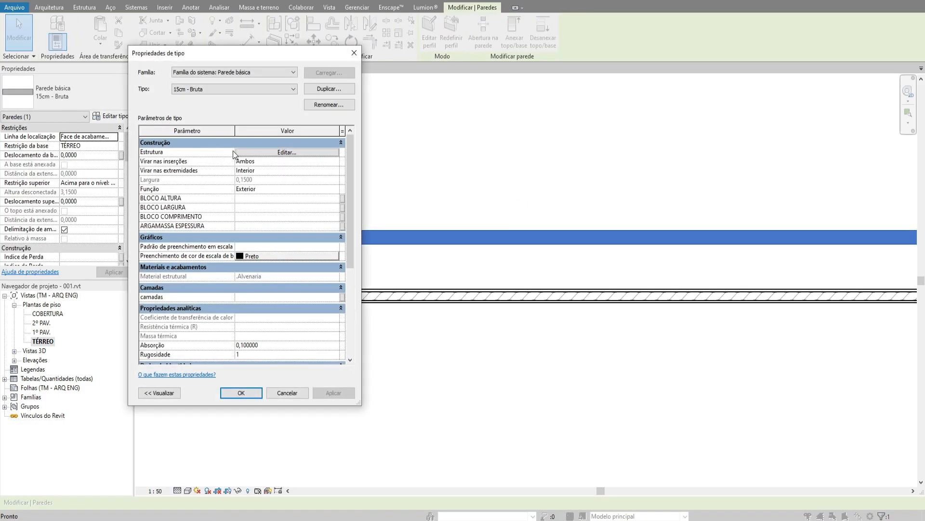
left_click(262, 156)
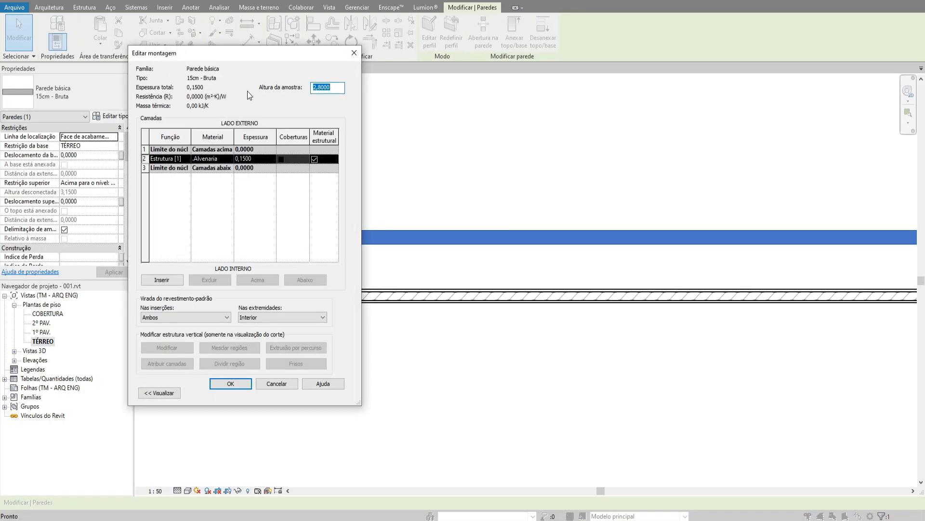
left_click(354, 53)
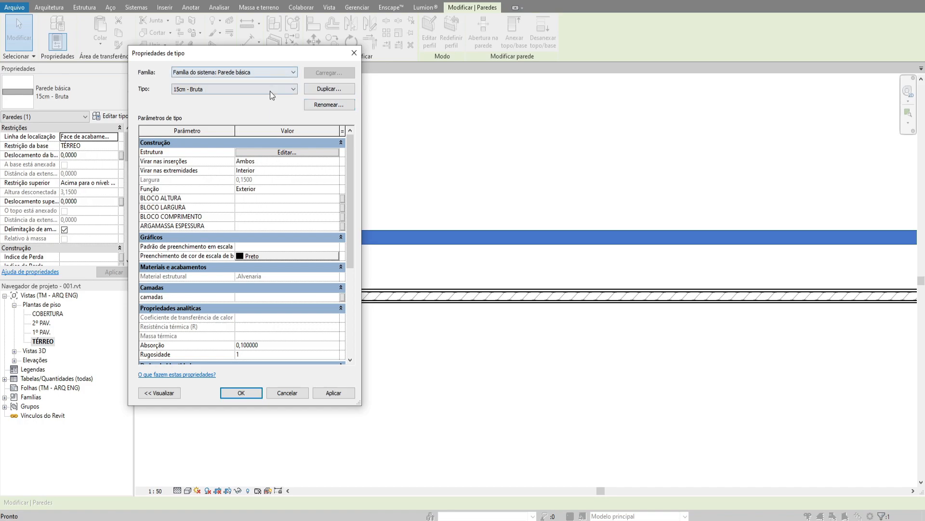
Rename the 15cm - Bruta wall type to PAREDE BASE DE 15 CM and open its layer structure
left_click(323, 103)
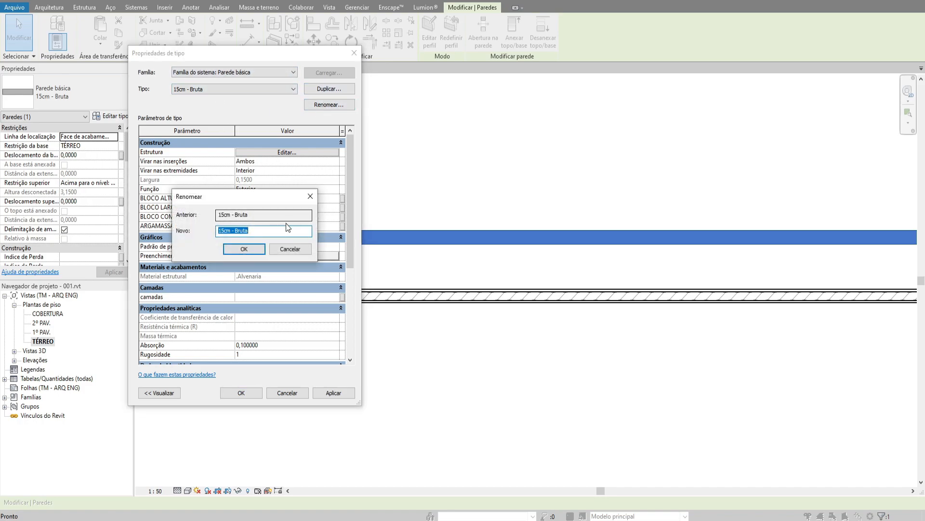
type("PAREDE BASE DE 15 CM")
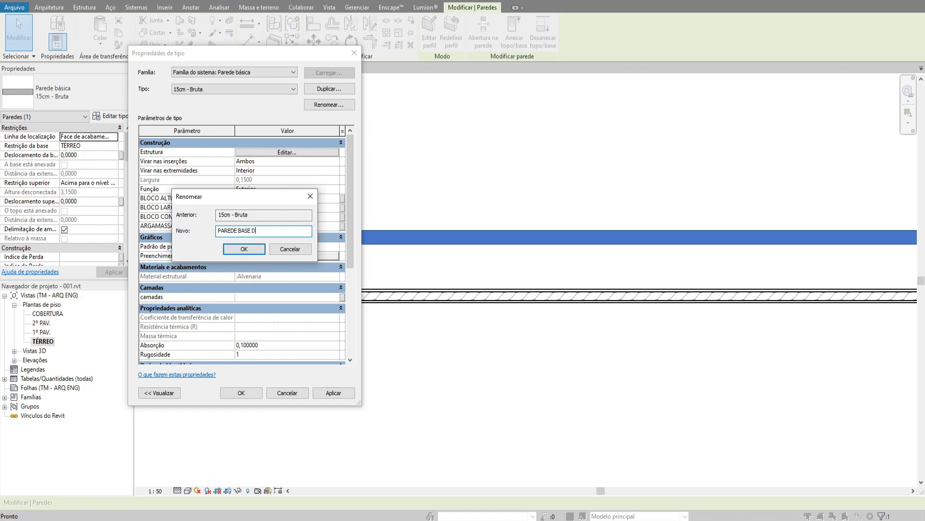
left_click(245, 249)
left_click(276, 153)
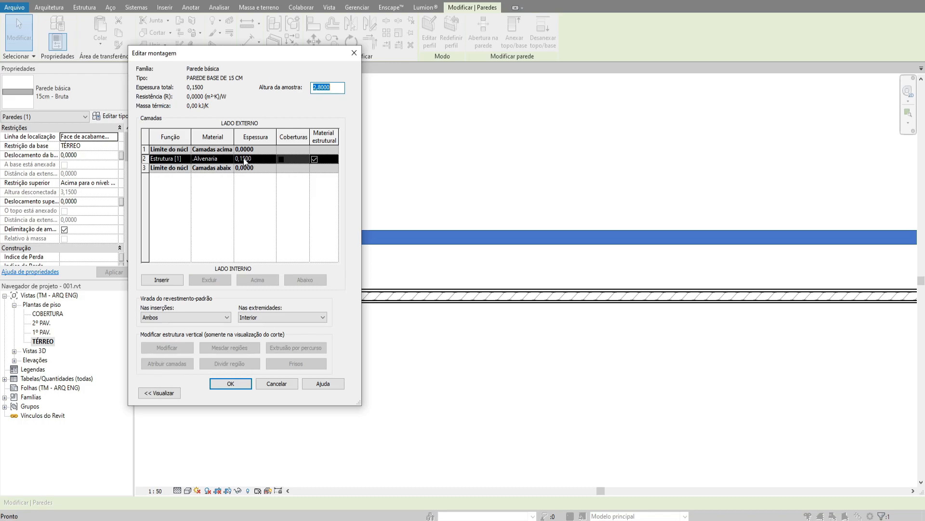
Set the thickness of the .Alvenaria structure layer to 0,09
left_click(205, 159)
left_click(259, 159)
type("0,")
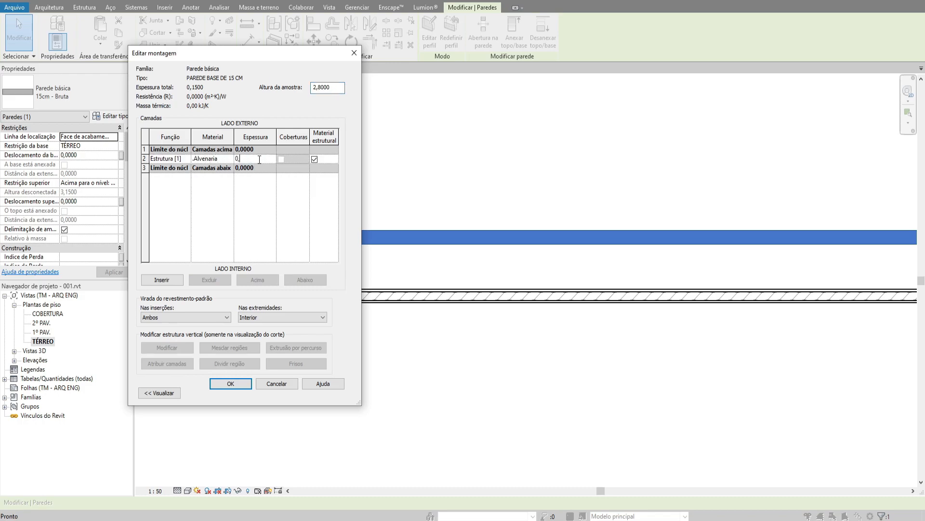
key("Tab")
Insert a 0,02 thick layer above the masonry and give it the function Substrato [2]
left_click(166, 279)
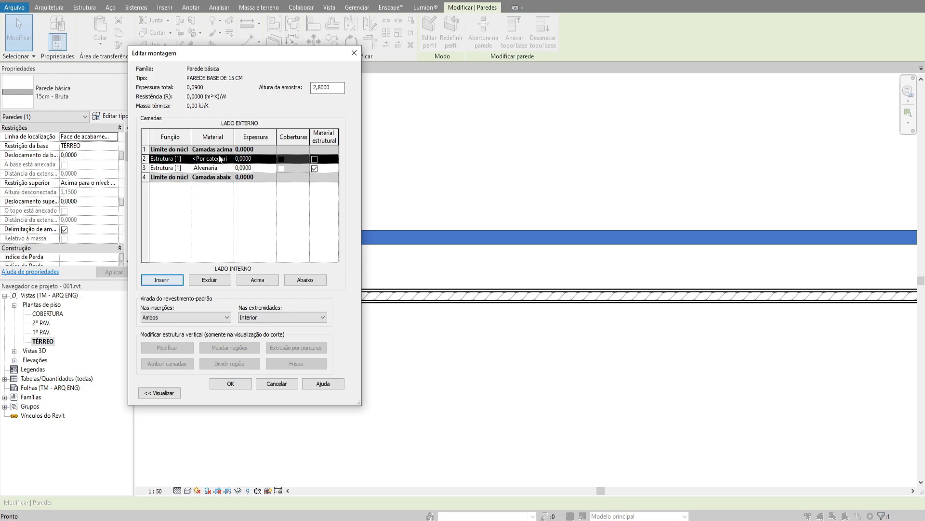
left_click(264, 158)
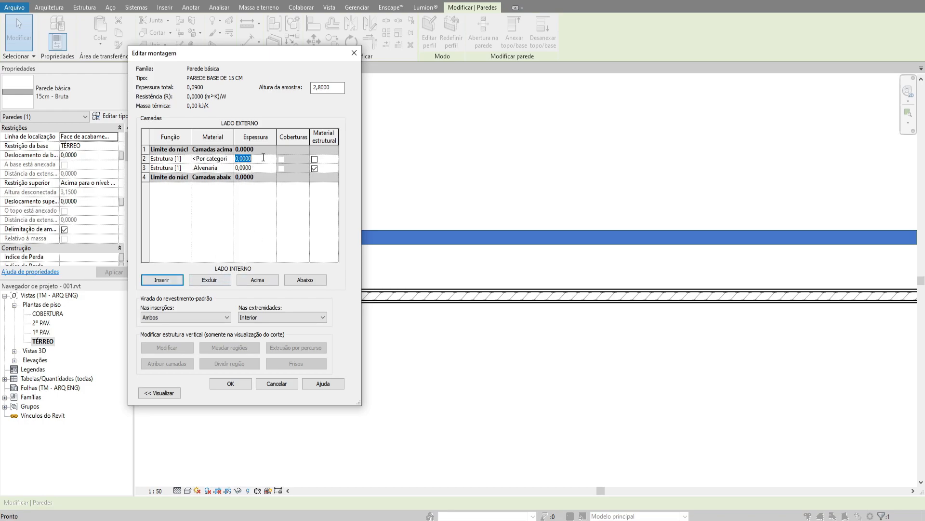
type("0,02")
left_click(166, 159)
left_click(185, 159)
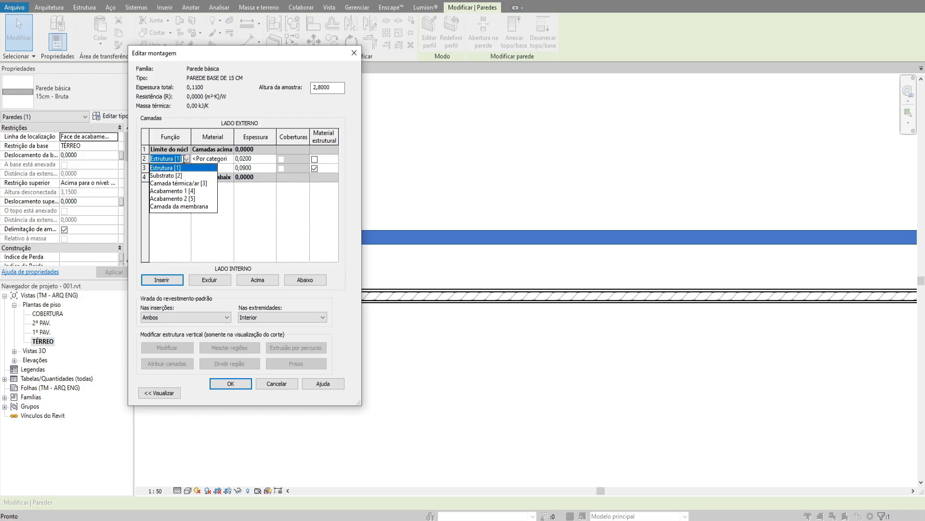
left_click(171, 175)
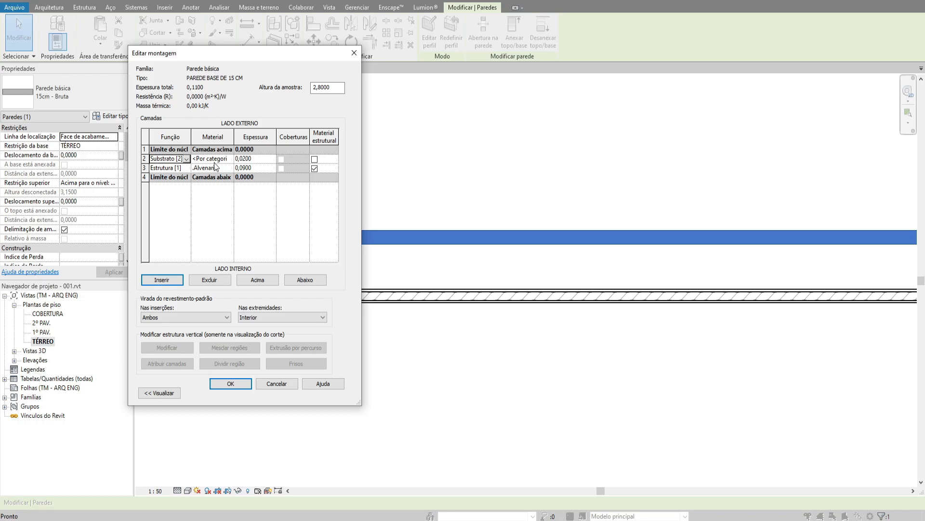
Insert another layer above the substrate and assign it the function Acabamento 1 [4]
left_click(173, 280)
left_click(166, 158)
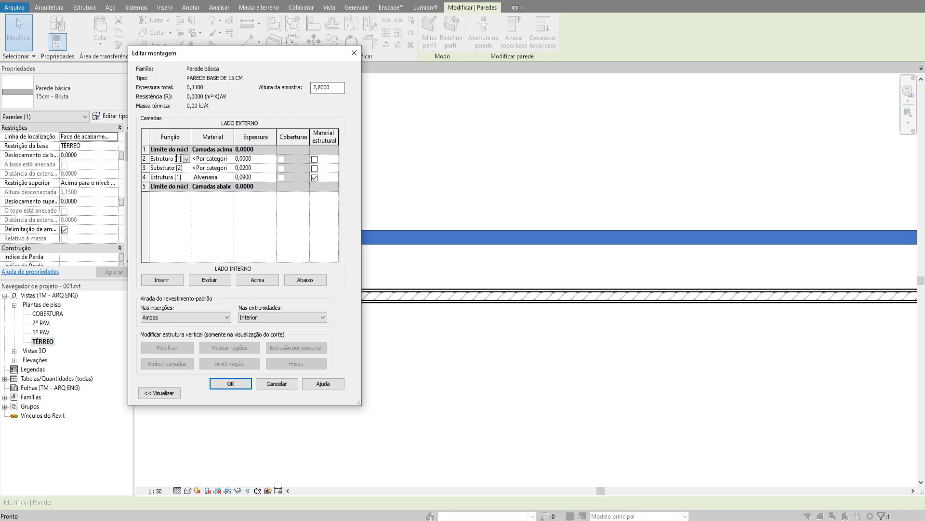
left_click(185, 159)
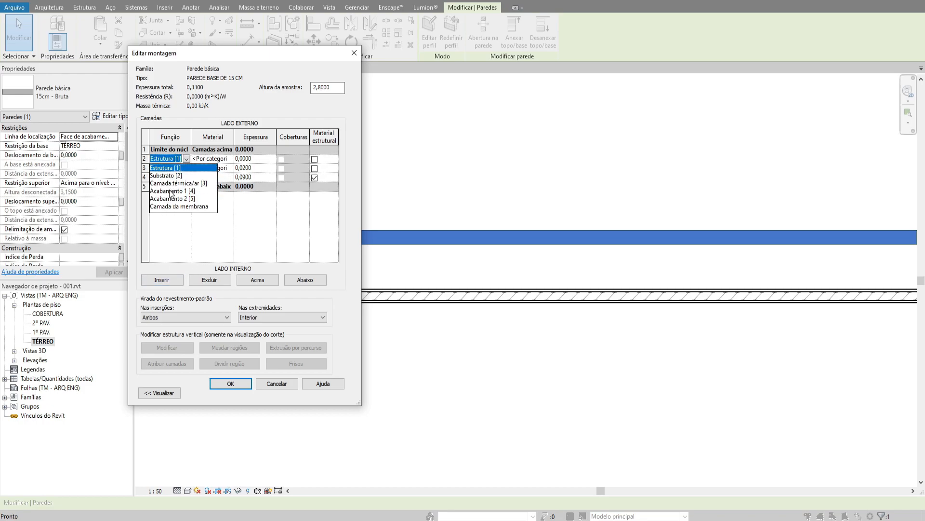
left_click(170, 191)
left_click(161, 280)
left_click(207, 279)
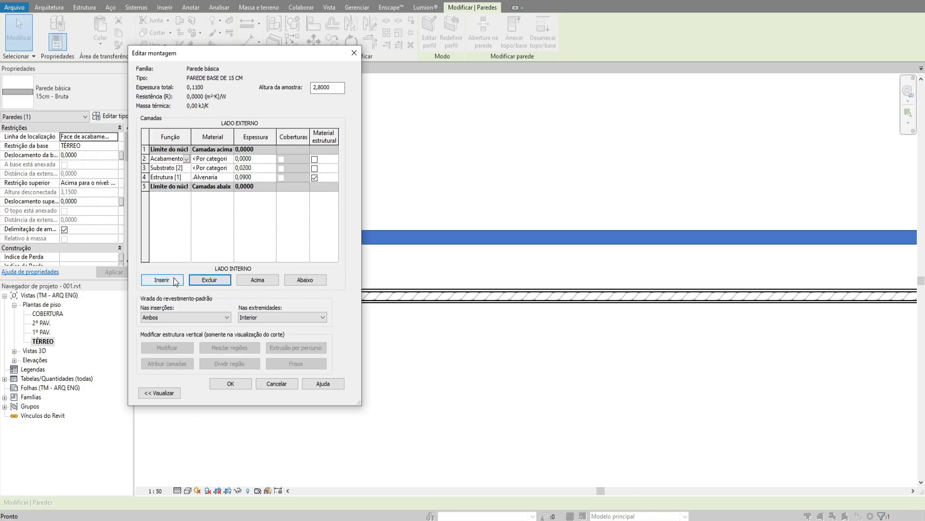
Add a Camada térmica/ar [3] layer above the finish and a Camada da membrana layer above that
left_click(162, 280)
left_click(187, 159)
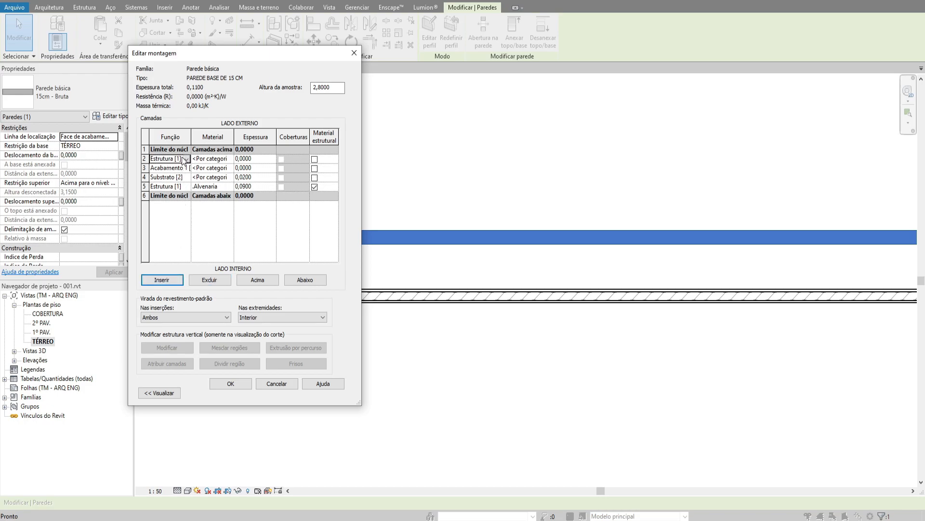
left_click(187, 159)
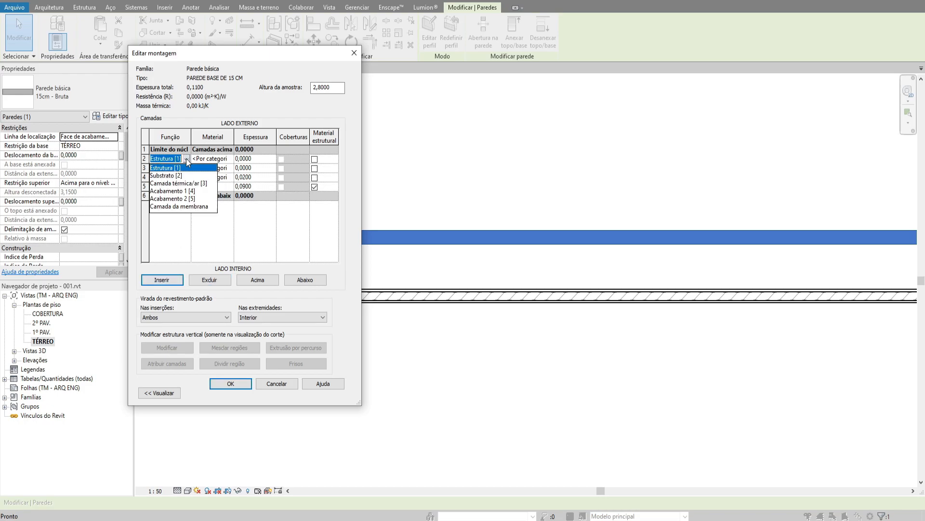
left_click(174, 184)
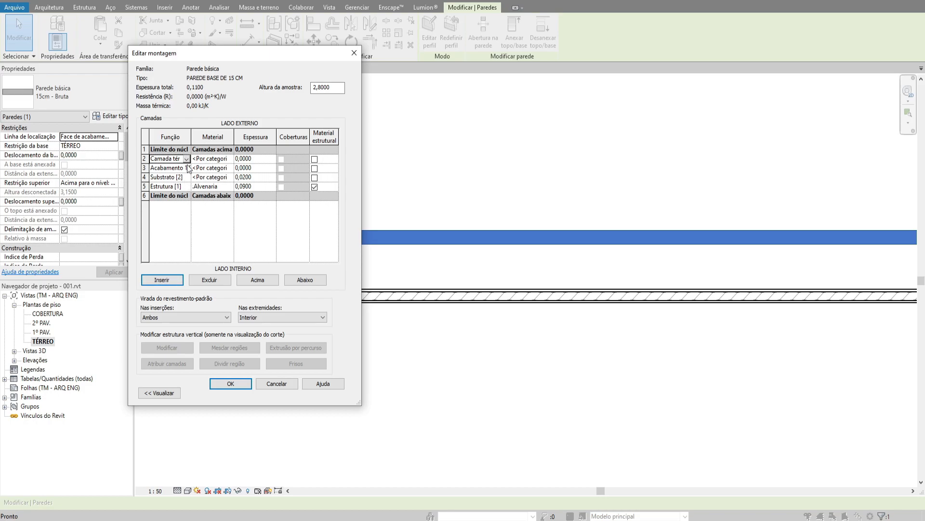
left_click(161, 280)
left_click(186, 159)
left_click(186, 158)
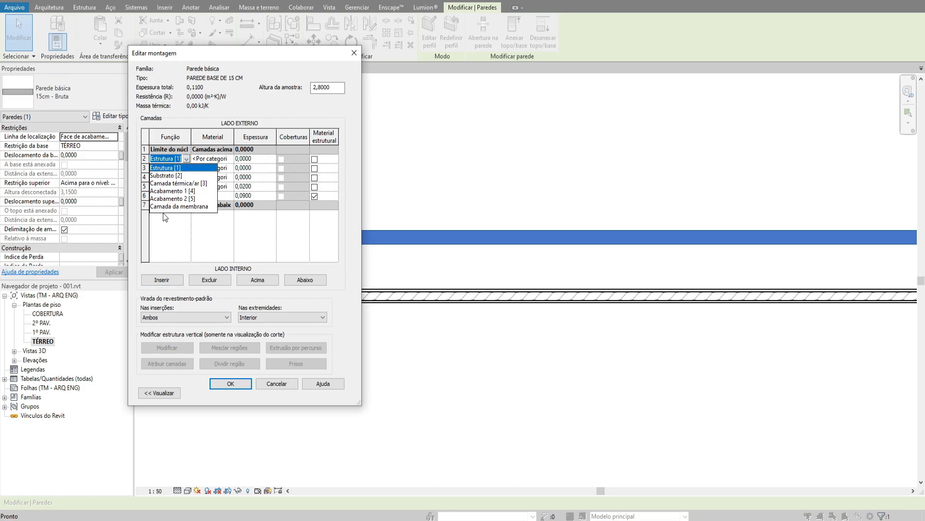
left_click(183, 208)
Set the layer thicknesses to 0,03 for the membrane, 0,05 for the thermal layer, 0,01 for the finish and 0,02 for the substrate
left_click(209, 186)
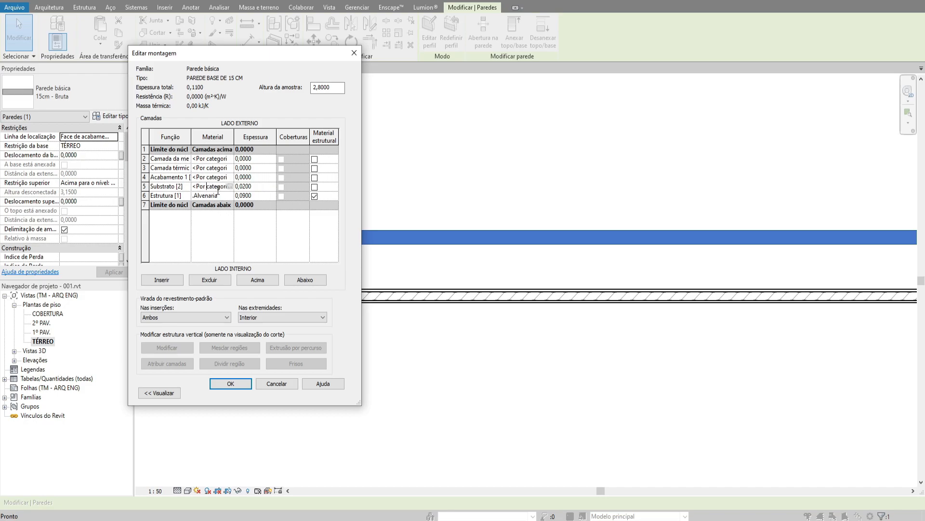
left_click(258, 187)
type("0,")
left_click(269, 165)
type("0,025")
type("0")
type(",03")
key("Tab")
Insert five Estrutura [1] layers below the lower core boundary, on the wall's interior side
left_click(177, 197)
left_click(166, 281)
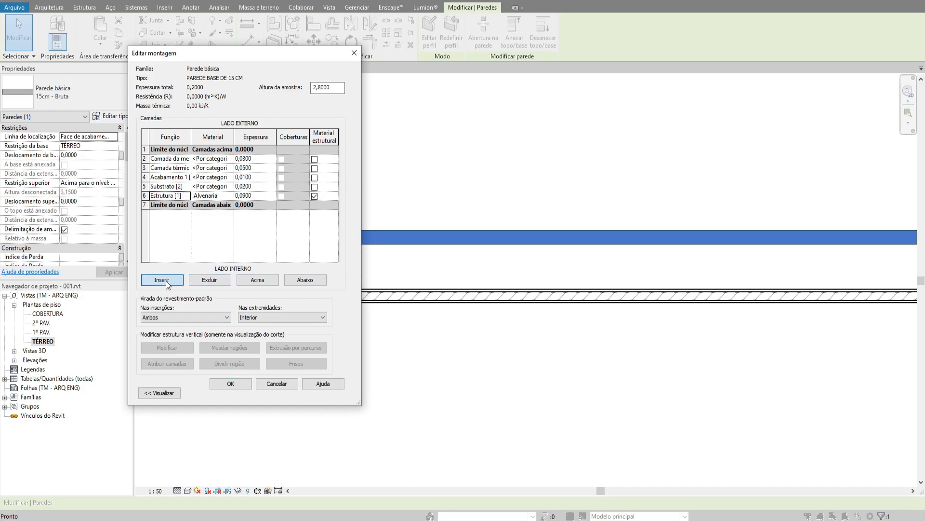
left_click(305, 281)
left_click(305, 281)
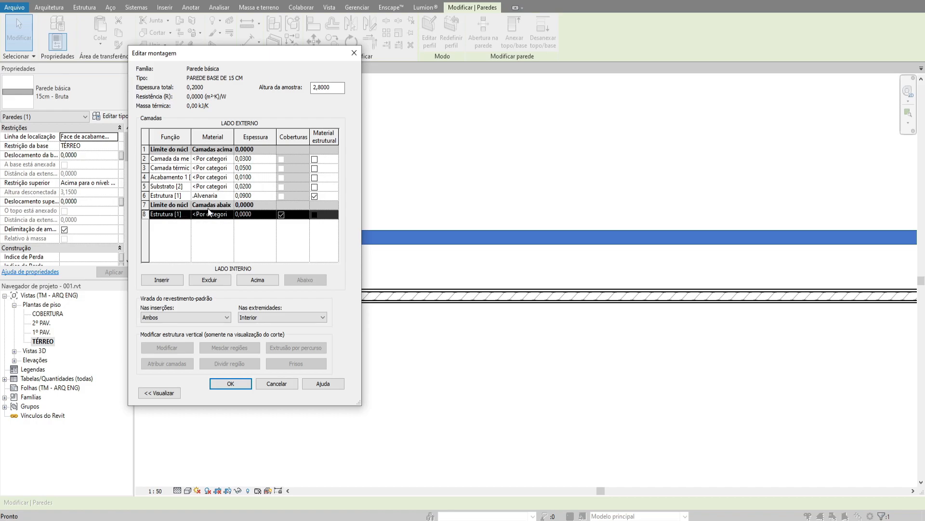
left_click(162, 280)
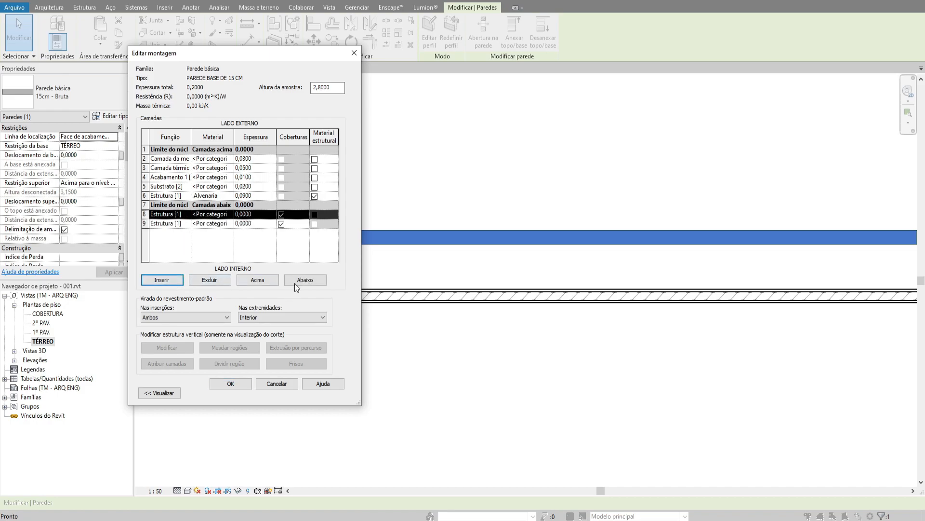
left_click(162, 280)
left_click(162, 280)
left_click(172, 280)
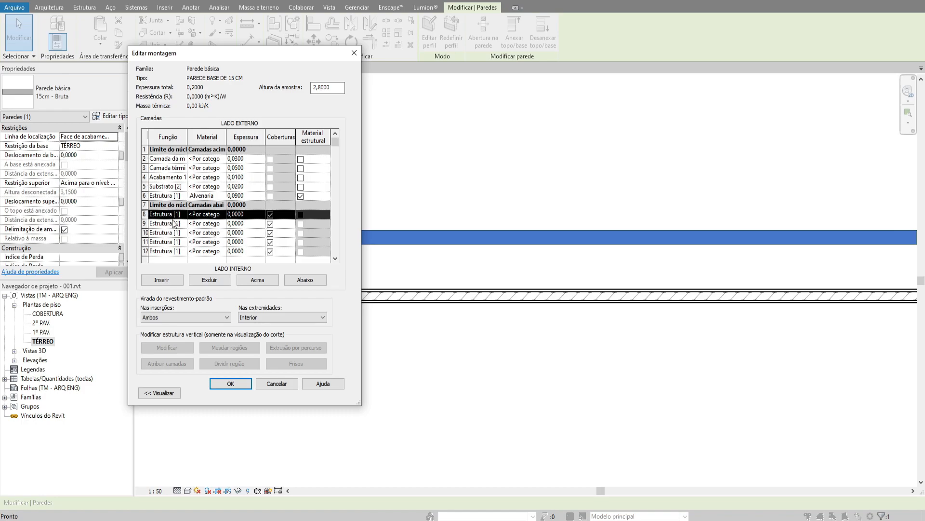
Set the interior layers to 0,02, 0,03, 0,02, 0,02 and 0,01, the membrane to 0, the thermal layer to 0,01, and accept the type changes
left_click(234, 383)
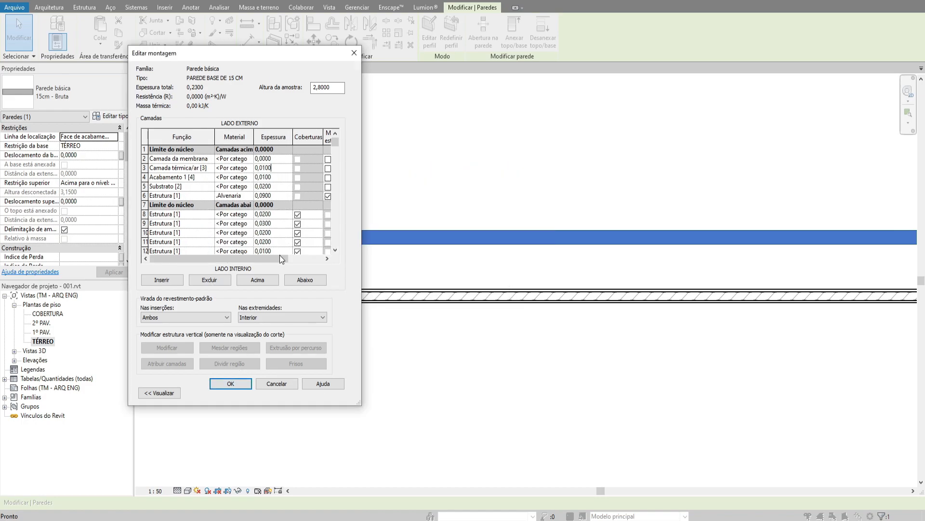
scroll(271, 224, "down", 1)
scroll(232, 193, "up", 1)
left_click(230, 383)
left_click(320, 392)
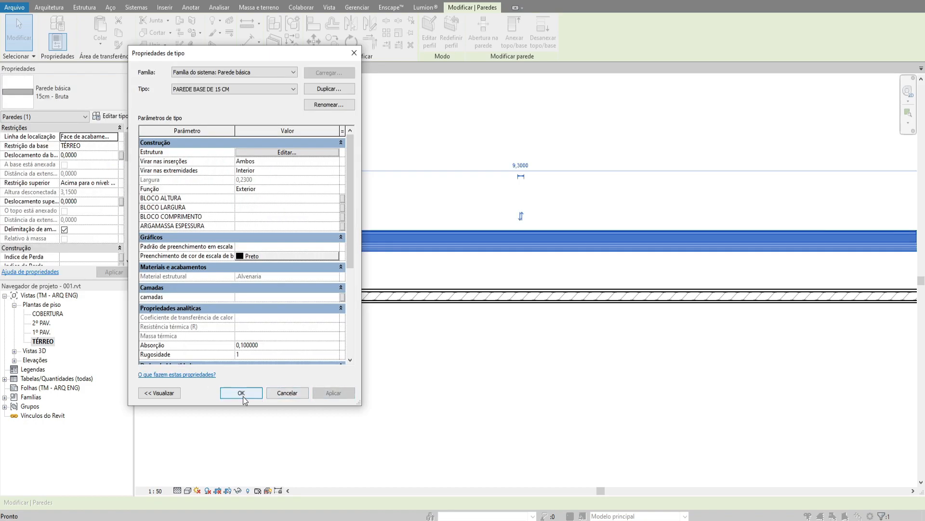
left_click(242, 392)
Examine the base wall's new layers in plan and compare them with the layer structure of PAREDE EXTERNA 1 - 15cm, leaving it unedited
left_click(512, 283)
scroll(512, 283, "up", 4)
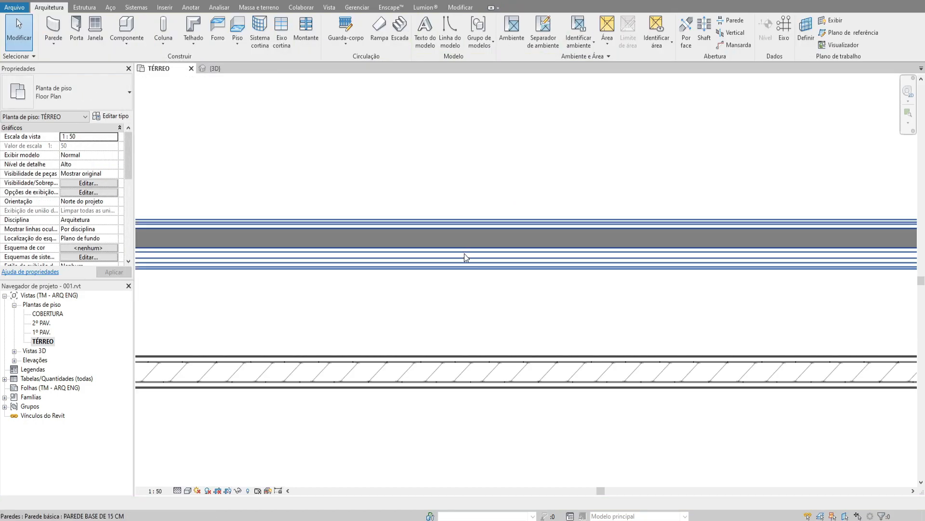
scroll(458, 241, "down", 2)
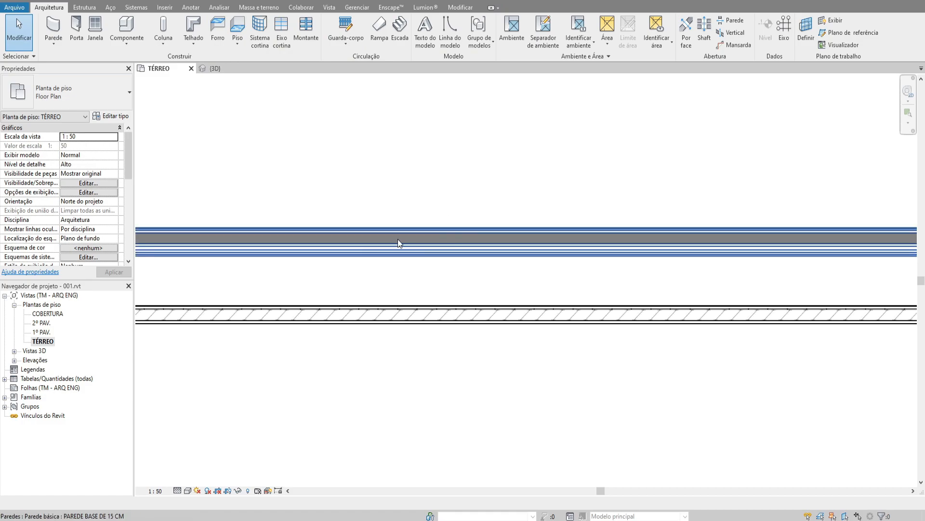
scroll(357, 316, "up", 2)
left_click(362, 313)
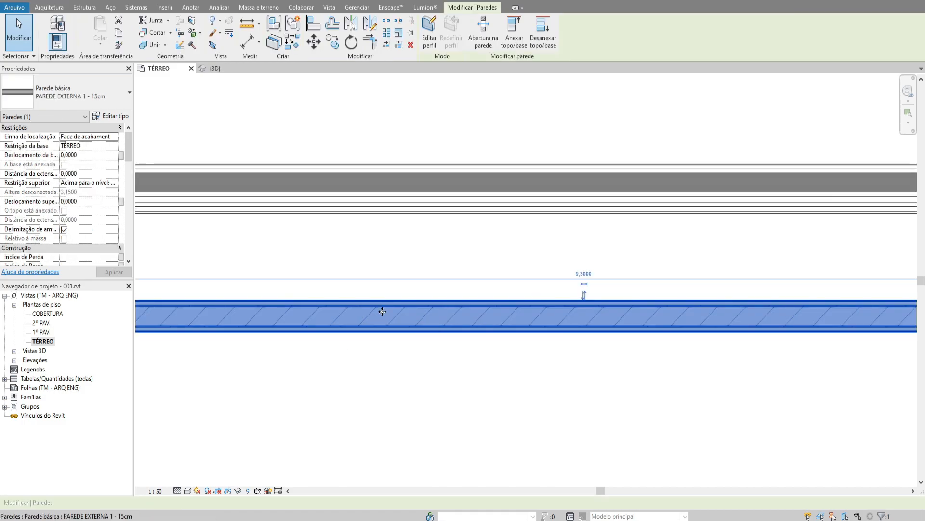
left_click(110, 116)
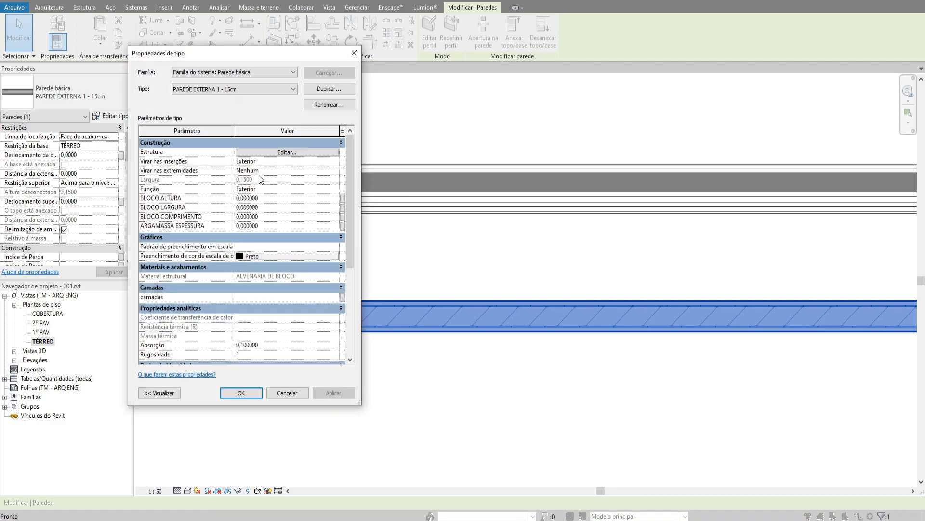
left_click(257, 153)
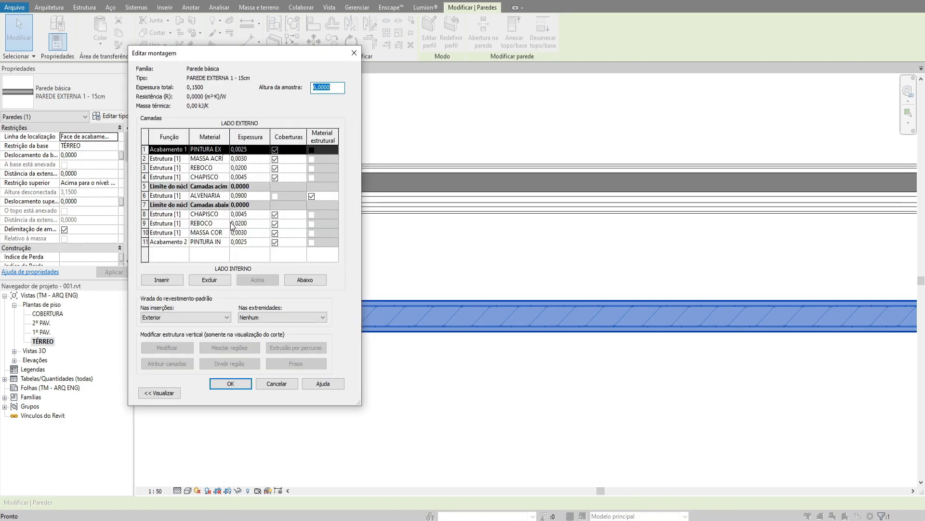
key("Escape")
key("Escape")
key("Escape")
Delete the upper PAREDE BASE DE 15 CM wall from the TÉRREO plan
scroll(372, 302, "down", 4)
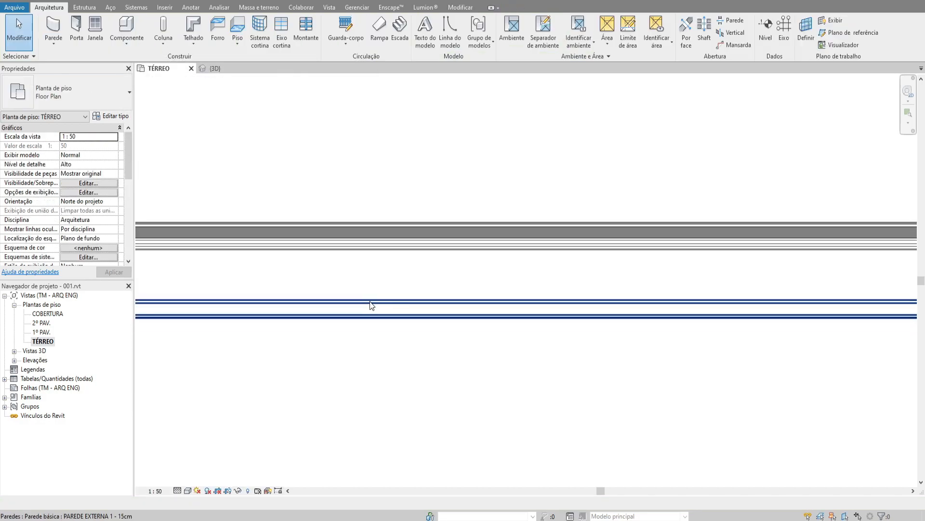
left_click(379, 255)
key("Delete")
Review the type properties of the remaining PAREDE EXTERNA 1 - 15cm wall, including its identity data
scroll(413, 305, "up", 2)
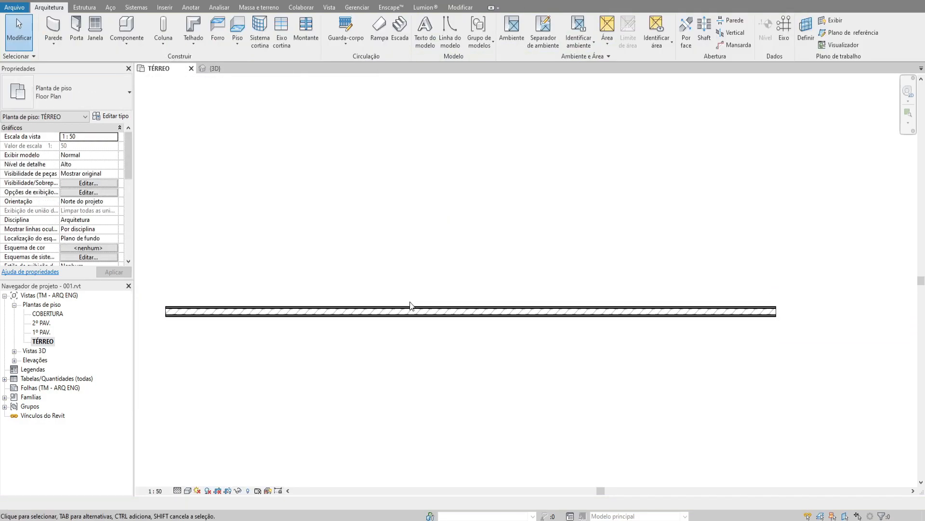
left_click(425, 304)
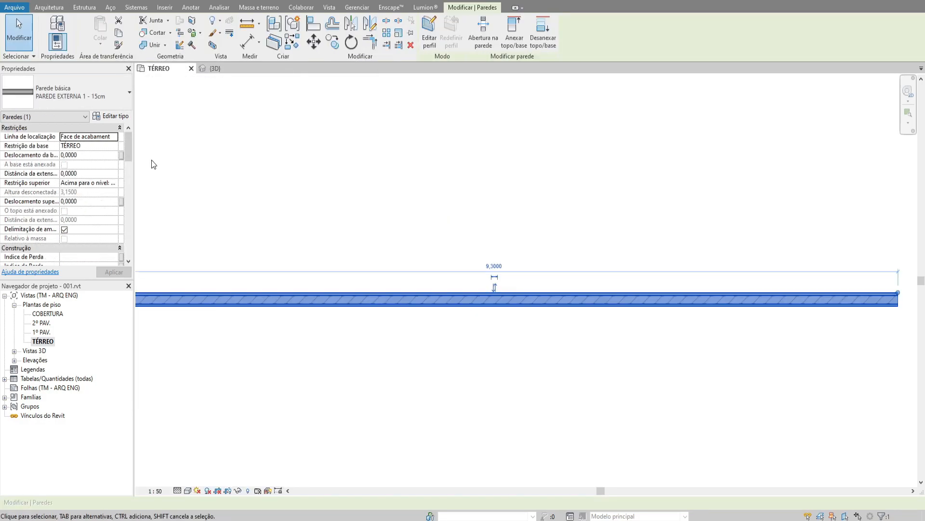
left_click(111, 117)
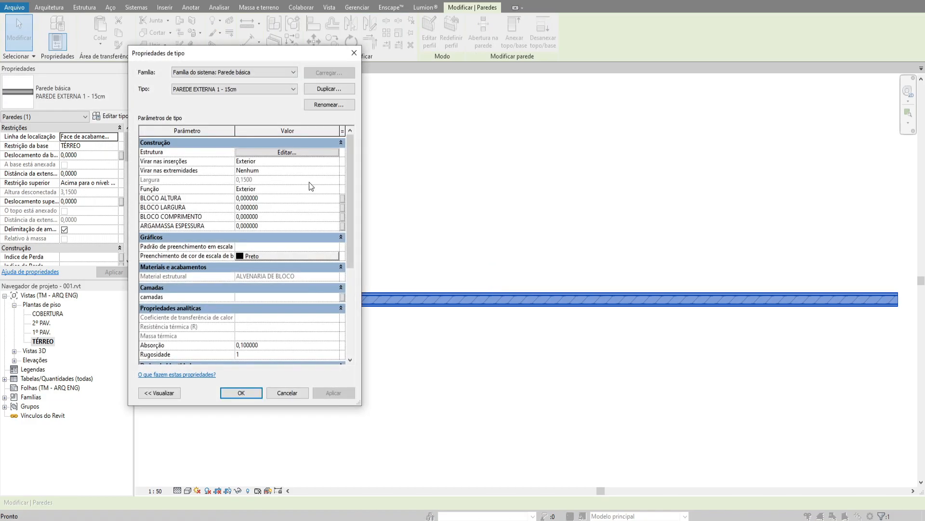
left_click_drag(351, 159, 349, 262)
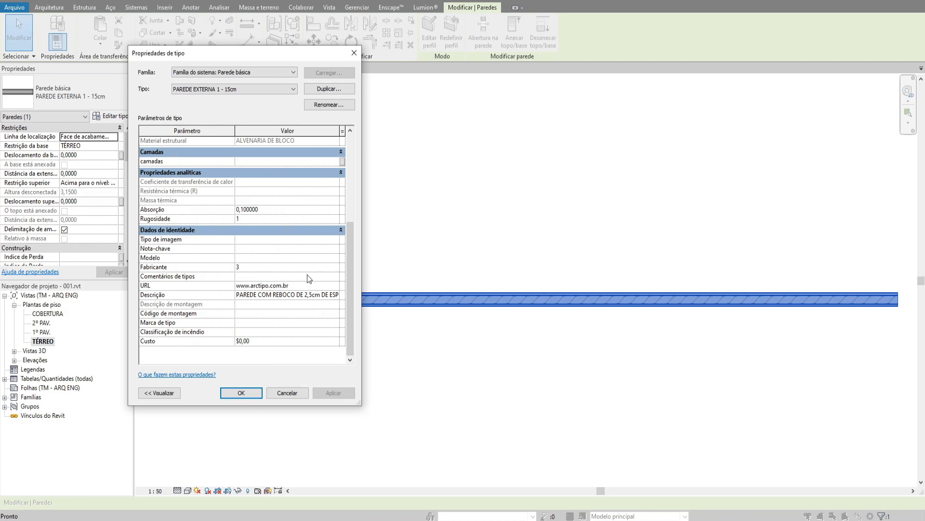
scroll(349, 295, "up", 1)
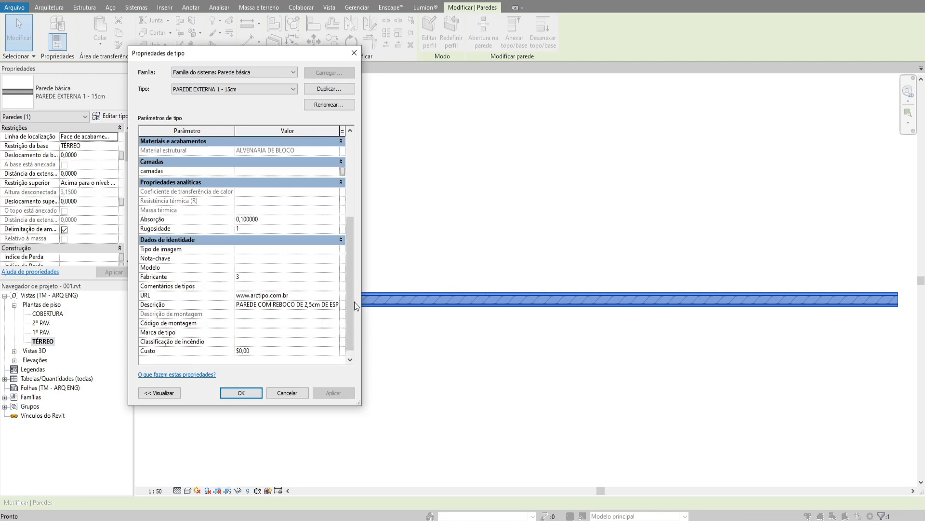
left_click_drag(349, 293, 347, 236)
Examine the identity and graphics settings of the PINTURA EXTERNA material in the external wall's first layer
left_click(270, 150)
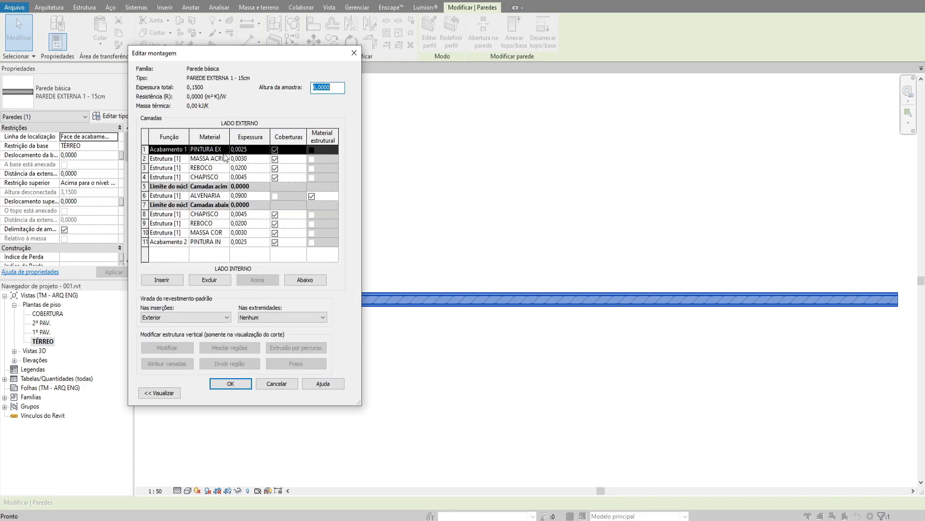
left_click(224, 150)
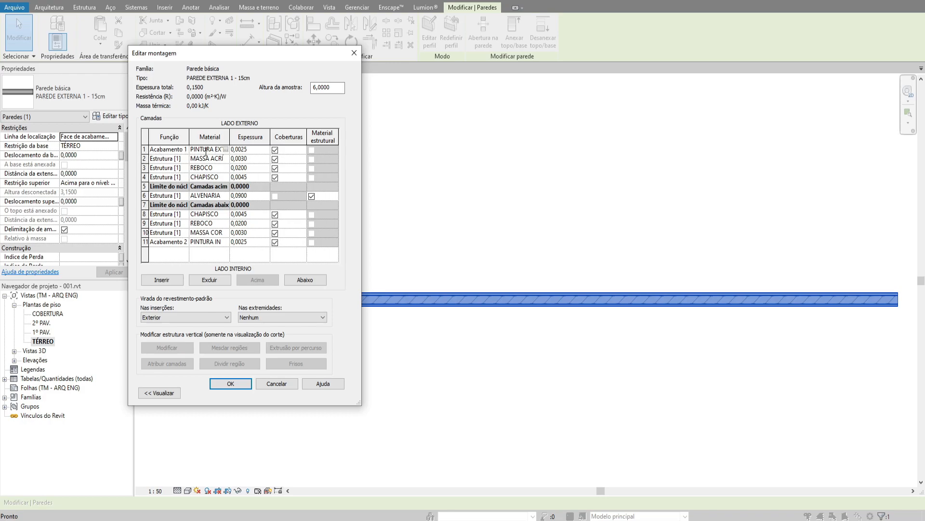
left_click(225, 149)
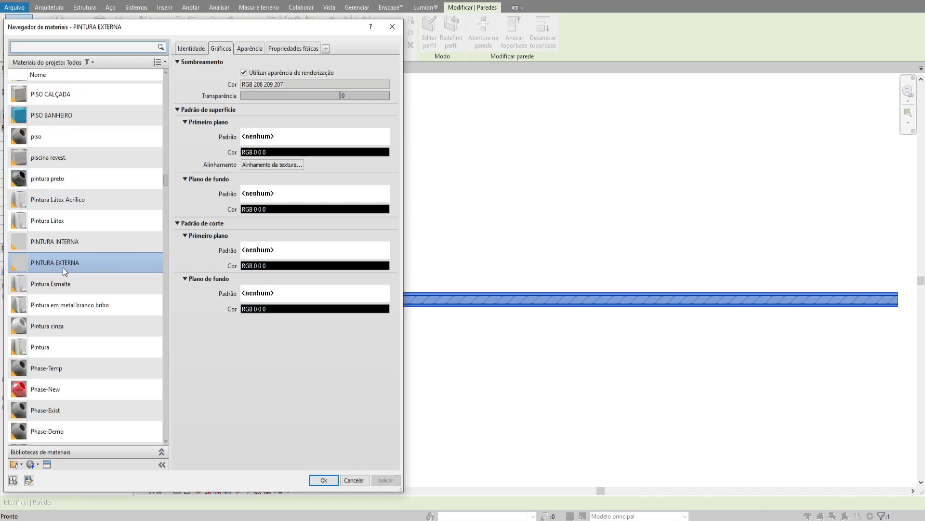
left_click(192, 50)
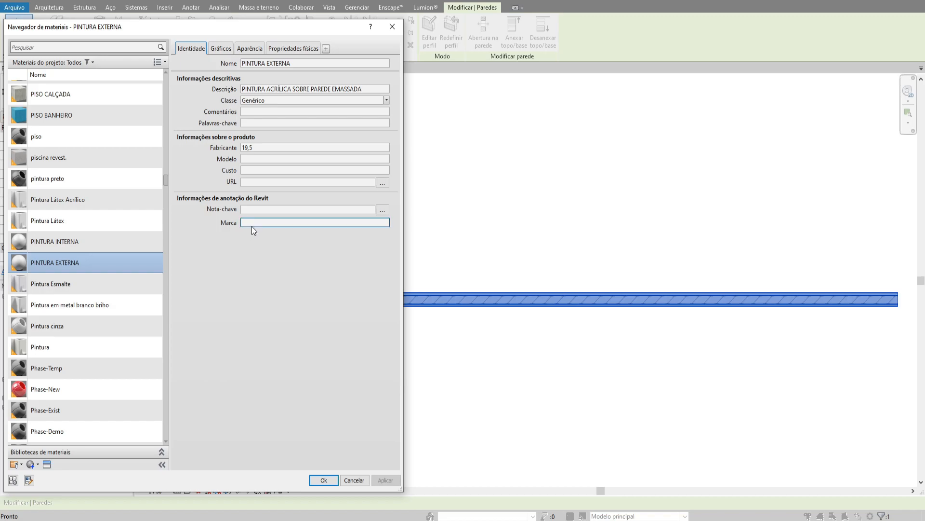
left_click(222, 48)
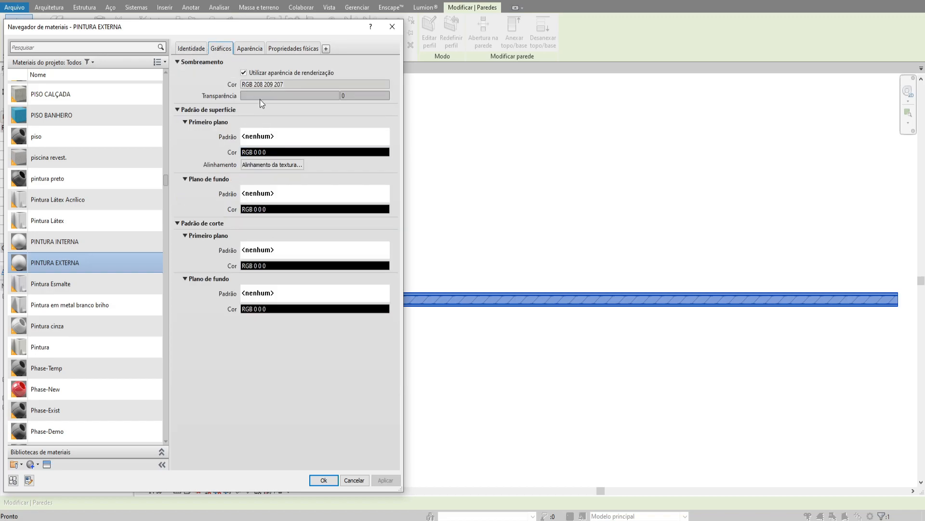
Examine the appearance and physical properties of the PINTURA EXTERNA material, then accept the material and layer structure unchanged
left_click(251, 49)
left_click(286, 50)
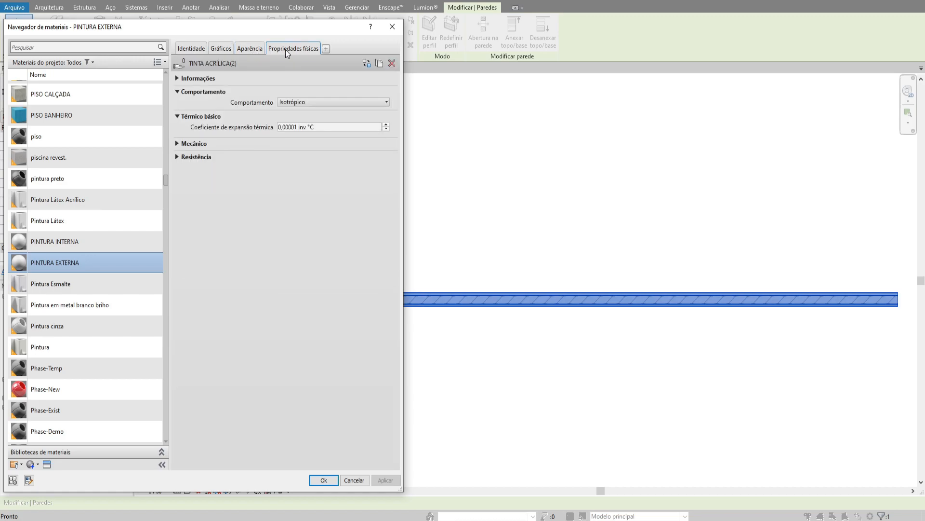
left_click(324, 480)
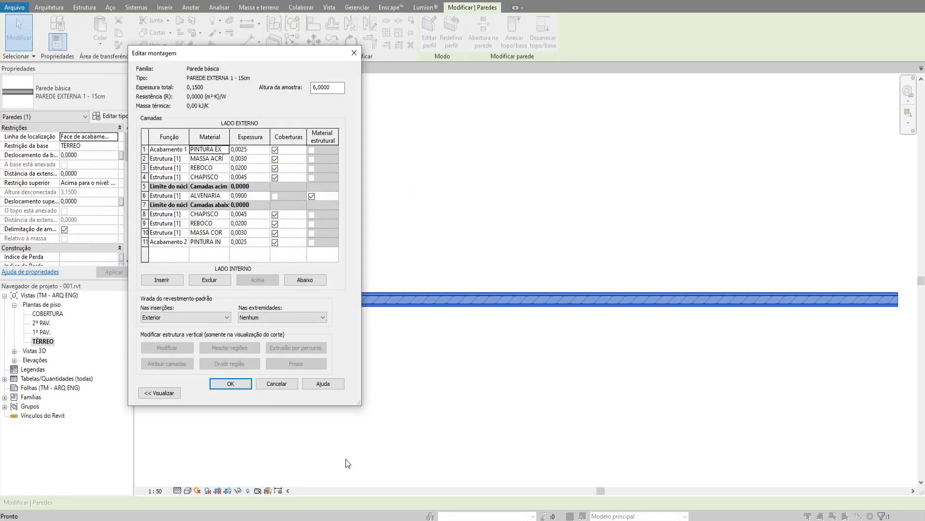
left_click(231, 384)
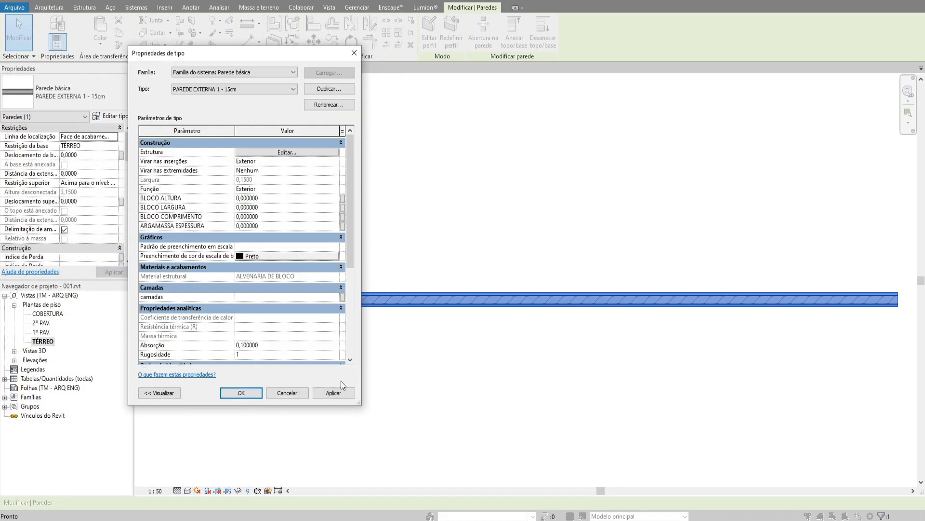
Set Virar nas inserções to Interior for the PAREDE EXTERNA 1 - 15cm type and review the available Função options
mouse_move(351, 161)
left_mouse_down()
mouse_move(353, 226)
mouse_move(357, 155)
left_mouse_up()
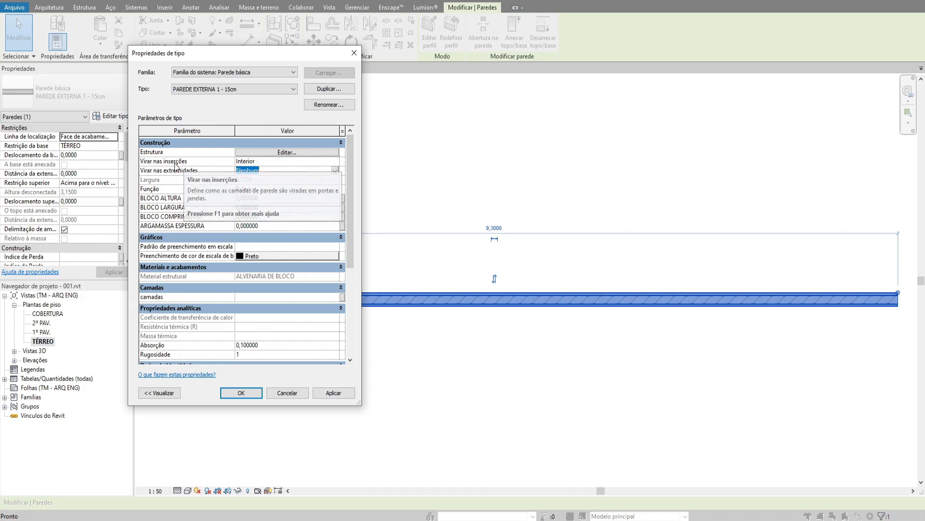
left_click(276, 189)
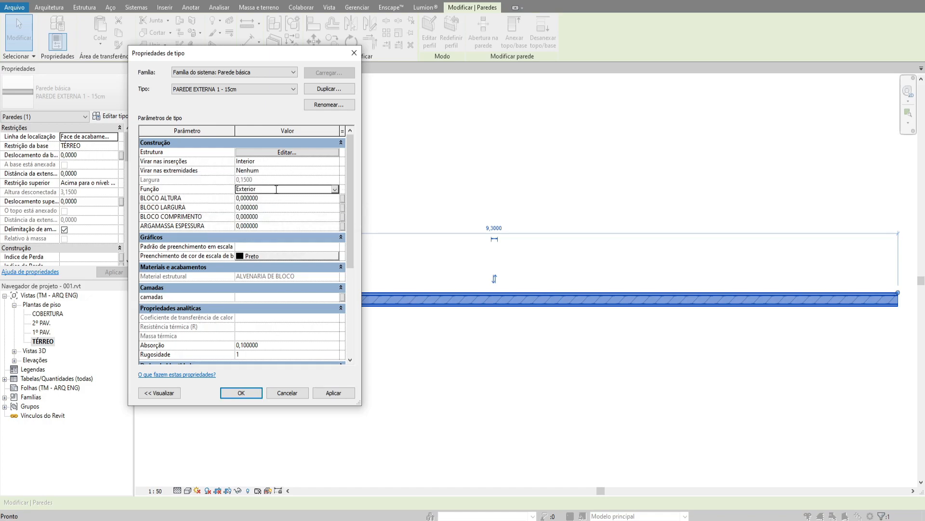
left_click(335, 189)
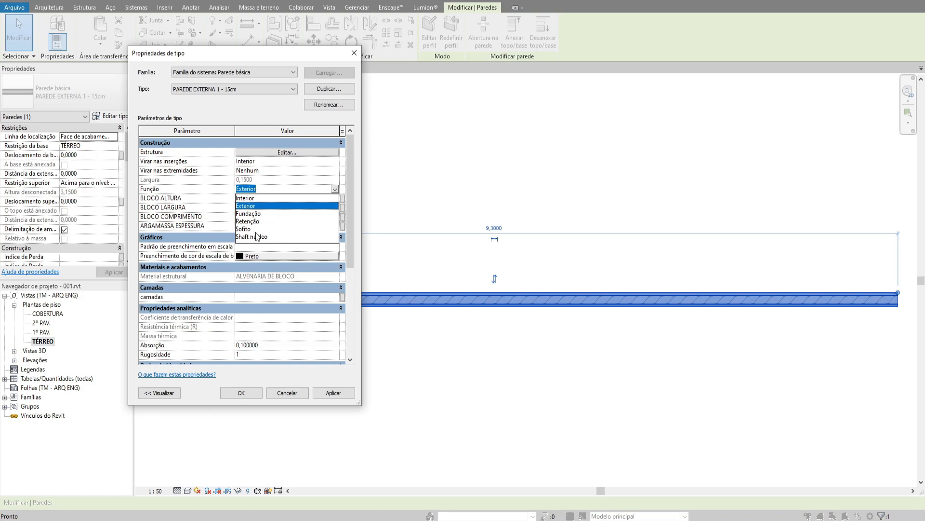
left_click(336, 191)
left_click_drag(354, 177, 351, 207)
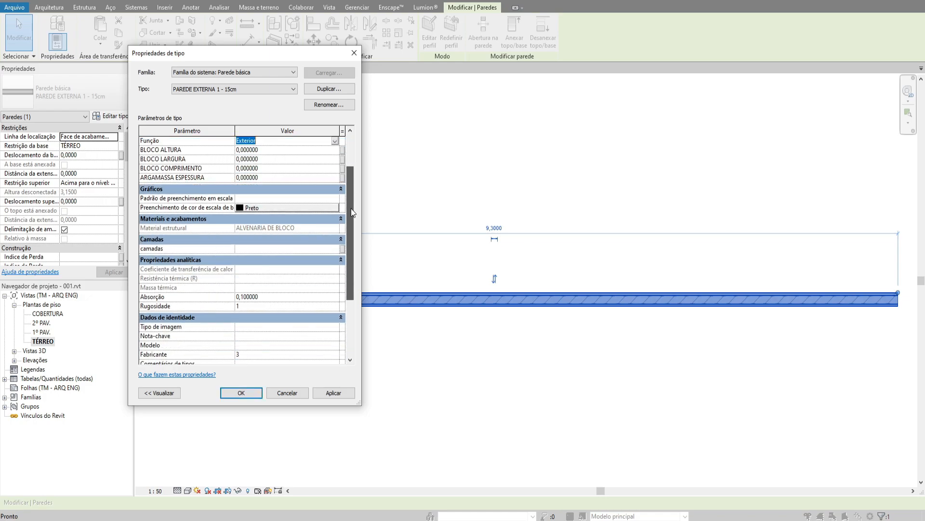
Give the wall type's coarse-scale fill the <Preenchimento sólido> pattern in grey RGB 128-128-128 and apply the type changes
left_click(290, 198)
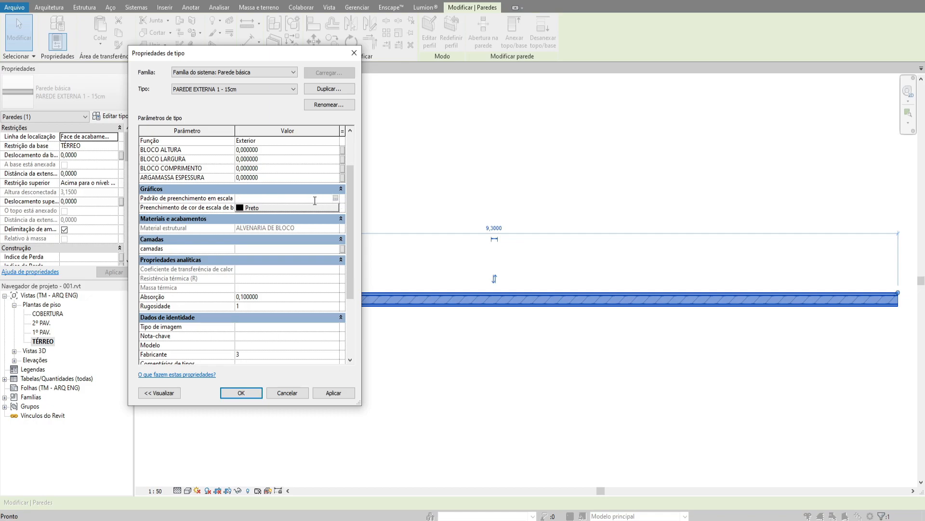
left_click(336, 198)
left_click(189, 208)
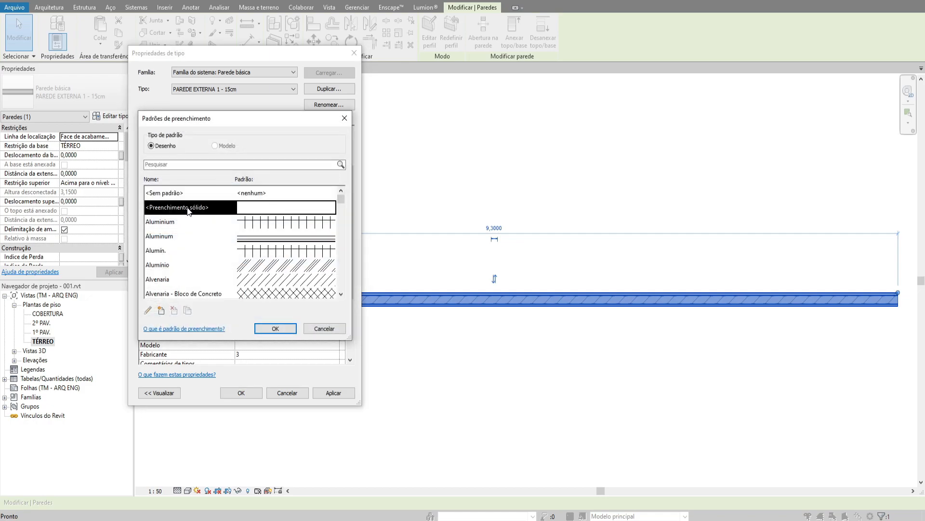
left_click(273, 328)
left_click(270, 208)
left_click(178, 213)
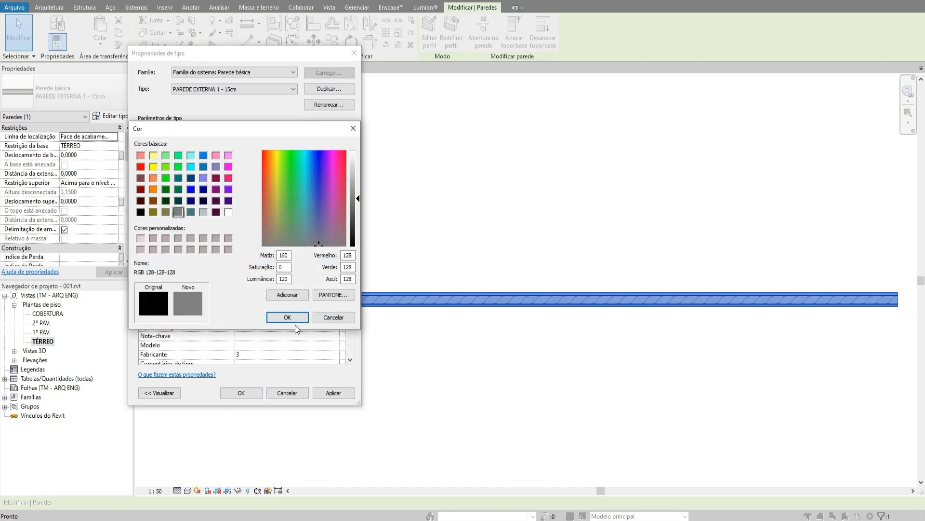
left_click(288, 318)
left_click(334, 392)
left_click(248, 390)
left_click(416, 385)
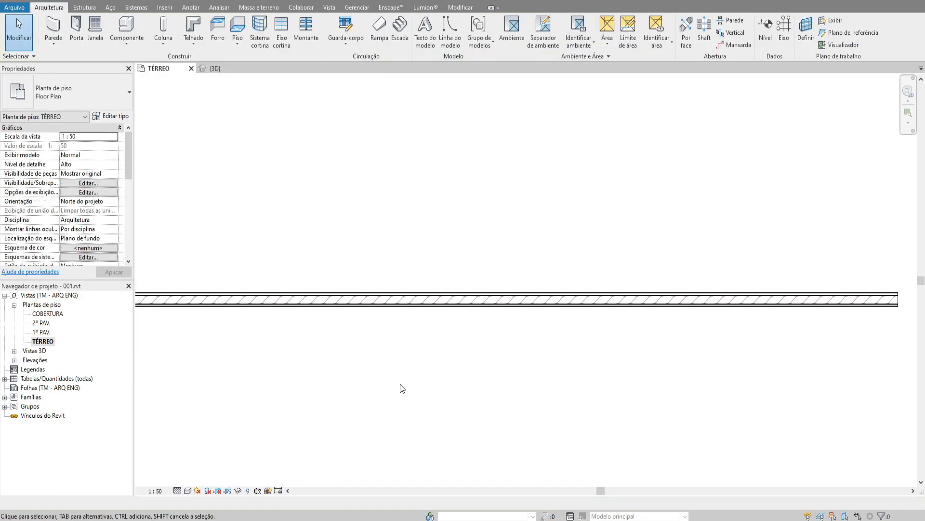
Set the TÉRREO plan's detail level to Baixo and examine the wall's coarse-scale fill
left_click(179, 491)
left_click(191, 459)
scroll(403, 337, "down", 3)
middle_click_drag(396, 340, 404, 343)
scroll(383, 331, "up", 2)
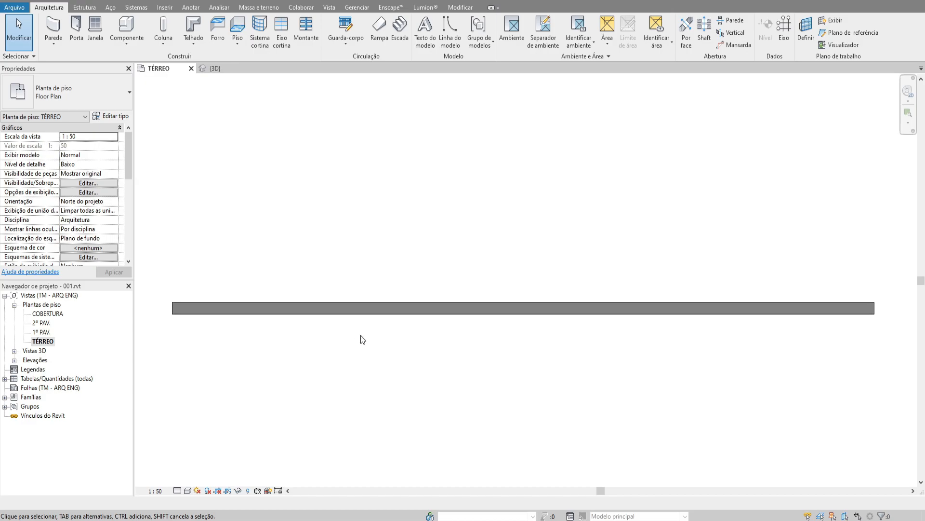
Copy the wall about 0.49 m above the original and change the copy's type to PAREDE EXTERNA 1 - 20cm
left_click(335, 311)
left_click_drag(335, 311, 335, 256, "ctrl")
left_click(57, 85)
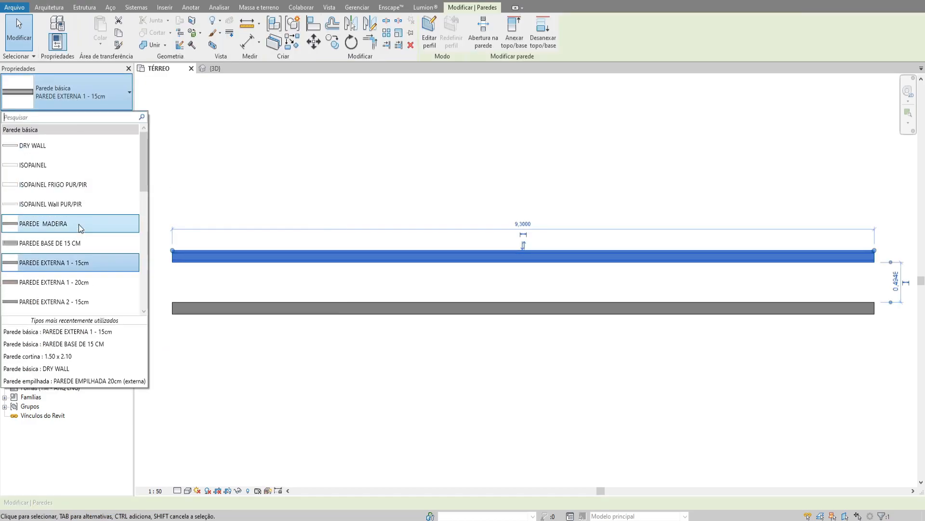
left_click(85, 283)
left_click(379, 164)
Copy the grey wall about 0.39 m below itself and duplicate its type as PAREDE EXTERNA 1 - 15cm PAREDE NOVA
left_click(342, 312)
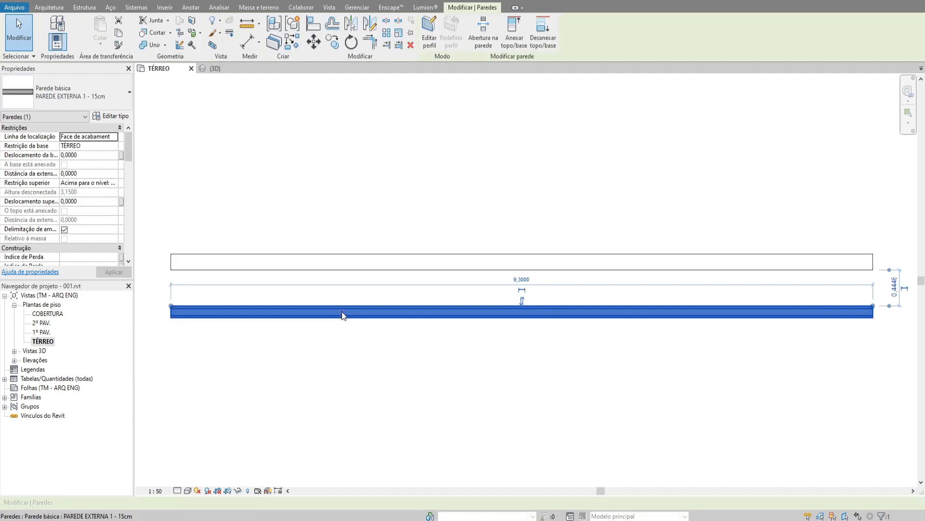
left_click_drag(343, 311, 340, 358, "ctrl")
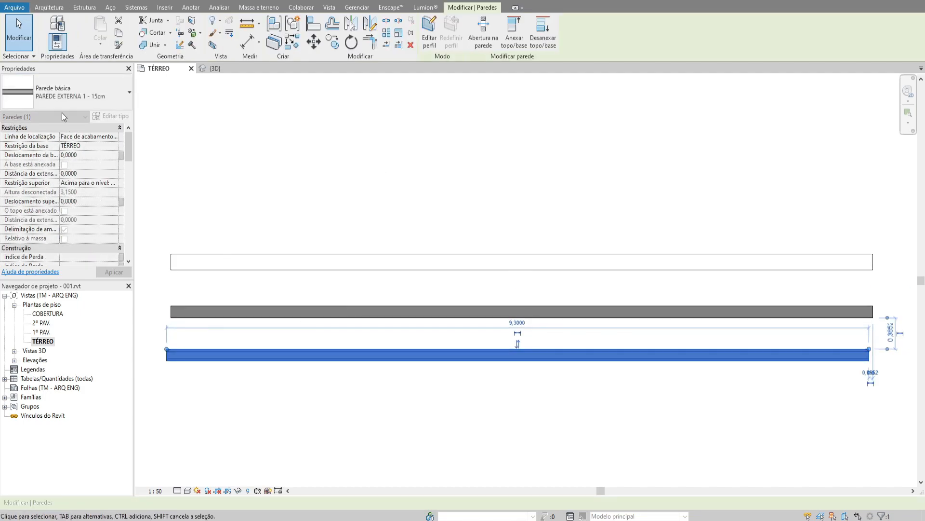
left_click(111, 116)
left_click(329, 88)
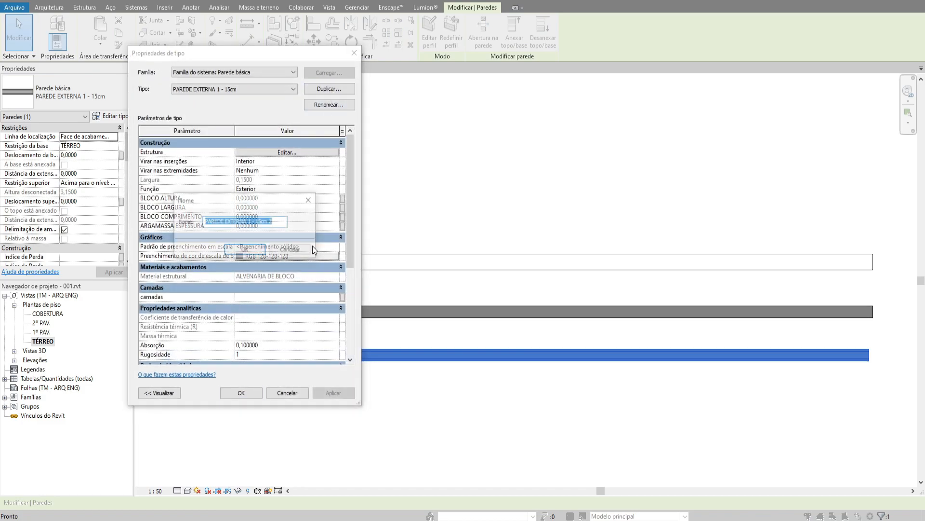
left_click(282, 220)
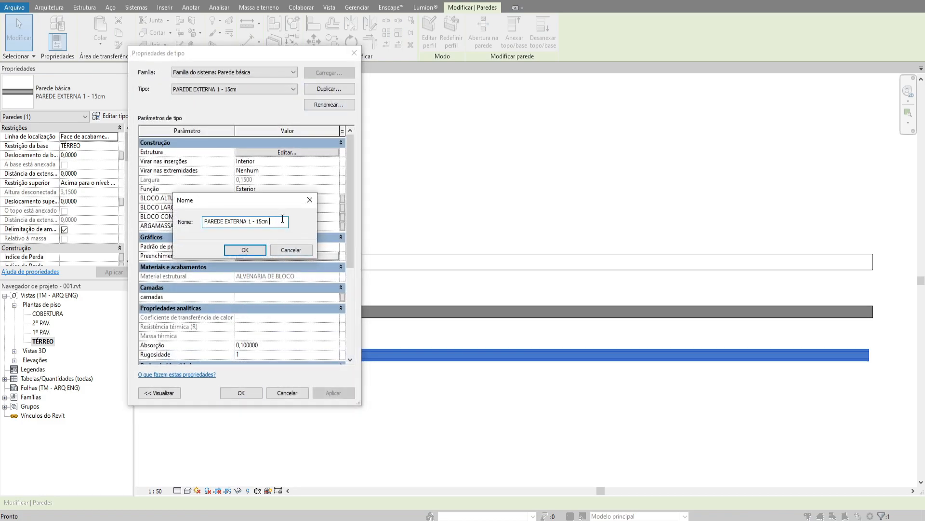
type("PAREDE NOVA")
left_click(238, 248)
Set the PAREDE NOVA type's coarse-scale fill colour to blue (Azul), keeping the solid fill pattern
left_click(329, 247)
left_click(335, 247)
key("Escape")
left_click(332, 256)
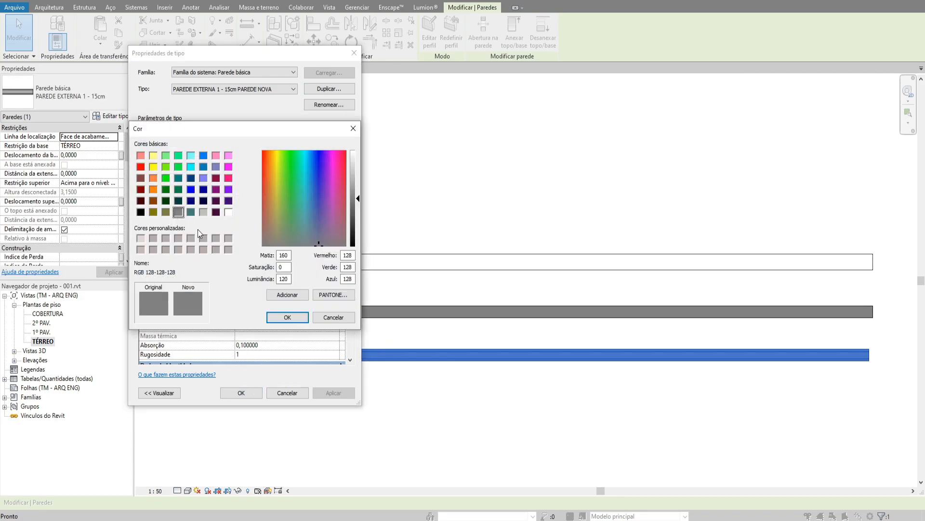
left_click(191, 189)
left_click(288, 317)
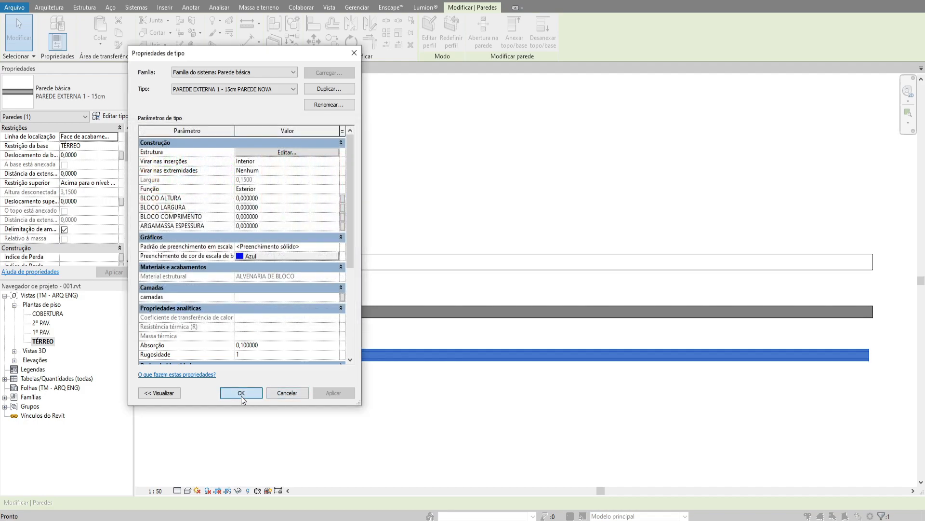
left_click(241, 393)
left_click(485, 415)
Copy the blue PAREDE NOVA wall about 0.95 m below itself in the TÉRREO plan
scroll(459, 359, "down", 1)
middle_click_drag(396, 359, 391, 323)
left_click_drag(386, 321, 381, 389, "ctrl")
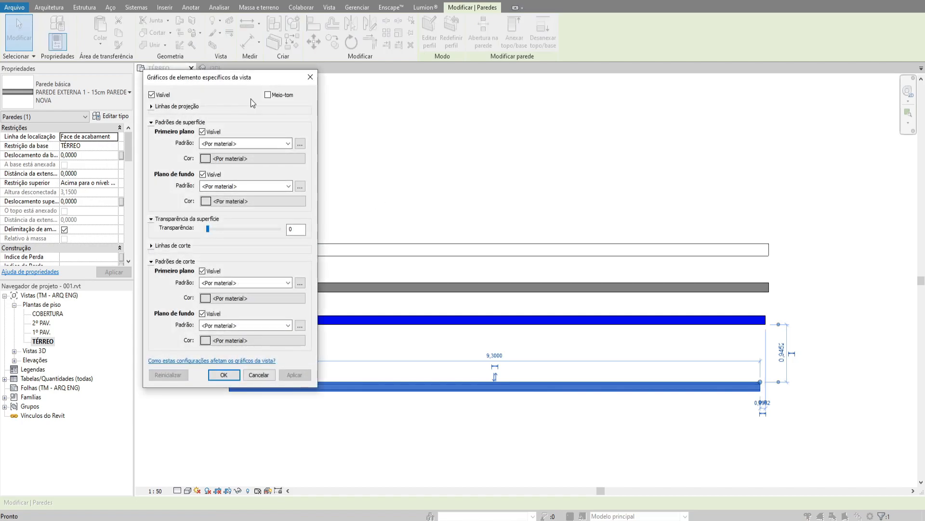
Examine the view-specific graphic overrides by element and by category for the copied wall, leaving them unedited
key("Escape")
left_click(215, 32)
left_click(245, 71)
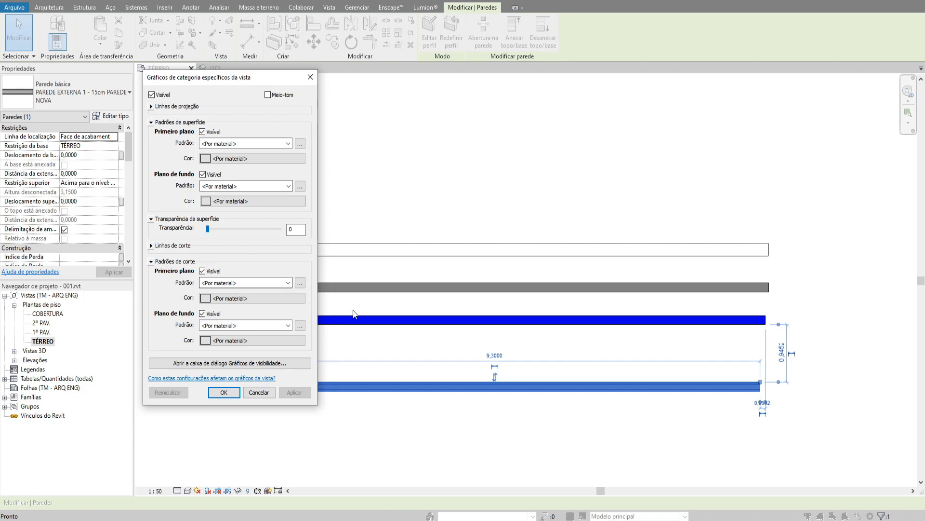
key("Escape")
key("Escape")
Duplicate the lowest wall's type under the name PAREDE EXTERNA 1 - 15cm A DEMOLIR
left_click(363, 392)
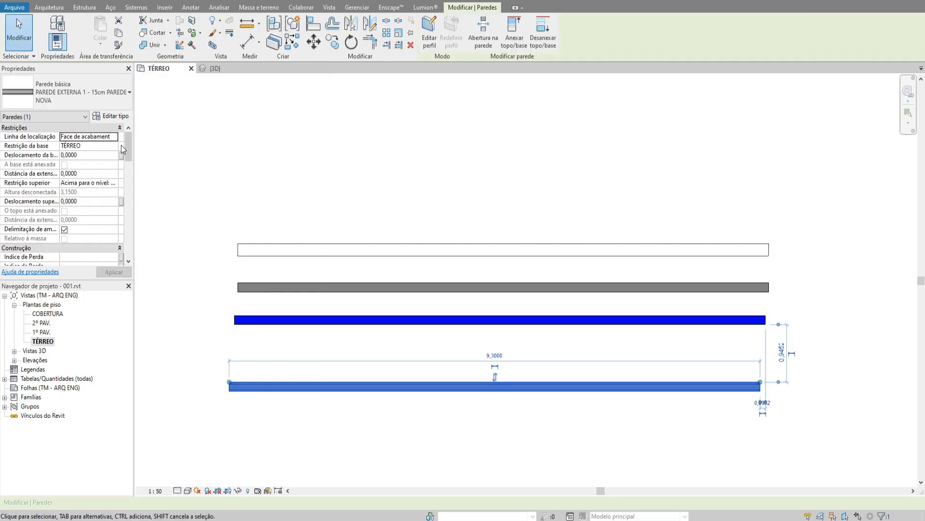
left_click(110, 117)
left_click(328, 89)
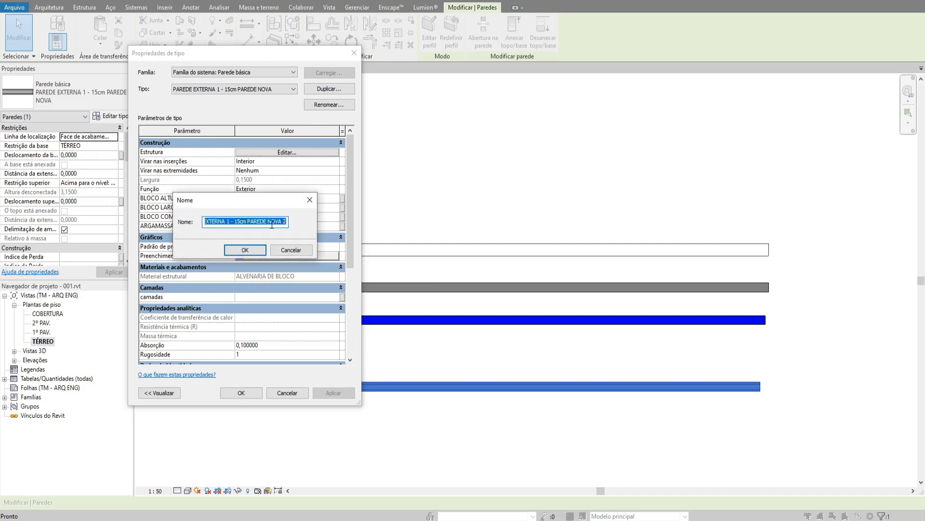
key("End")
key("BackSpace")
key("BackSpace")
key("BackSpace")
key("BackSpace")
key("BackSpace")
key("BackSpace")
key("BackSpace")
key("BackSpace")
key("BackSpace")
key("BackSpace")
key("BackSpace")
key("BackSpace")
key("BackSpace")
type("A D")
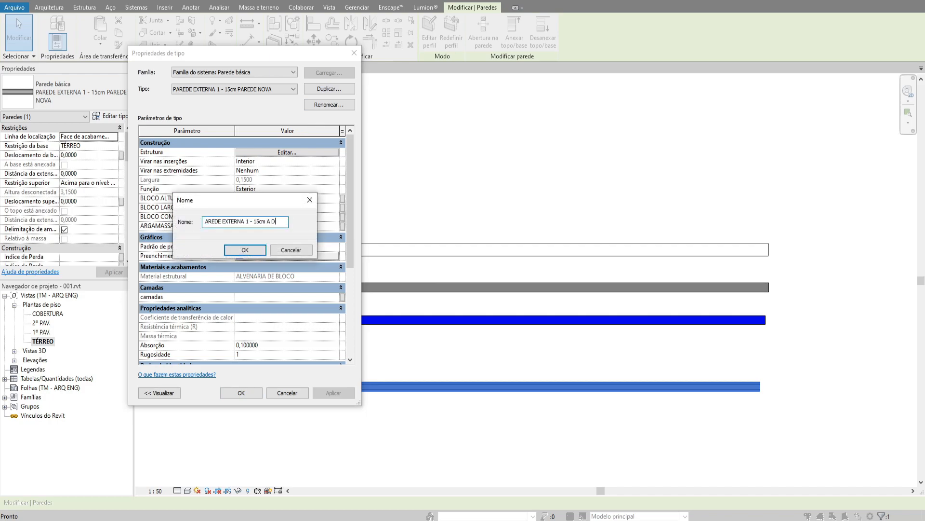
type("EMOLIR")
key("Return")
Set the A DEMOLIR type's coarse-scale fill colour to yellow and accept the type properties
left_click(270, 257)
left_click(155, 168)
left_click(287, 316)
left_click(241, 393)
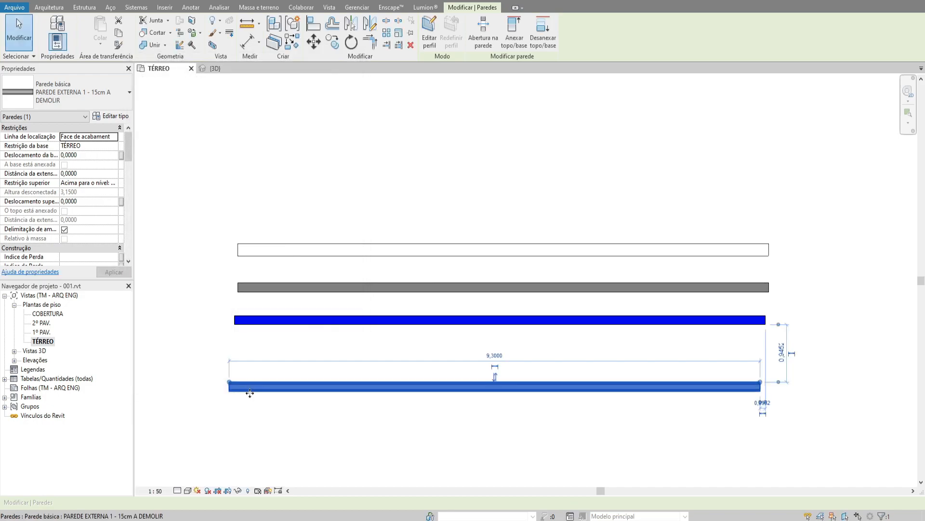
left_click(368, 422)
Compare the A DEMOLIR and PAREDE NOVA walls in the TÉRREO plan by checking each wall's type
scroll(424, 353, "down", 1)
left_click(424, 365)
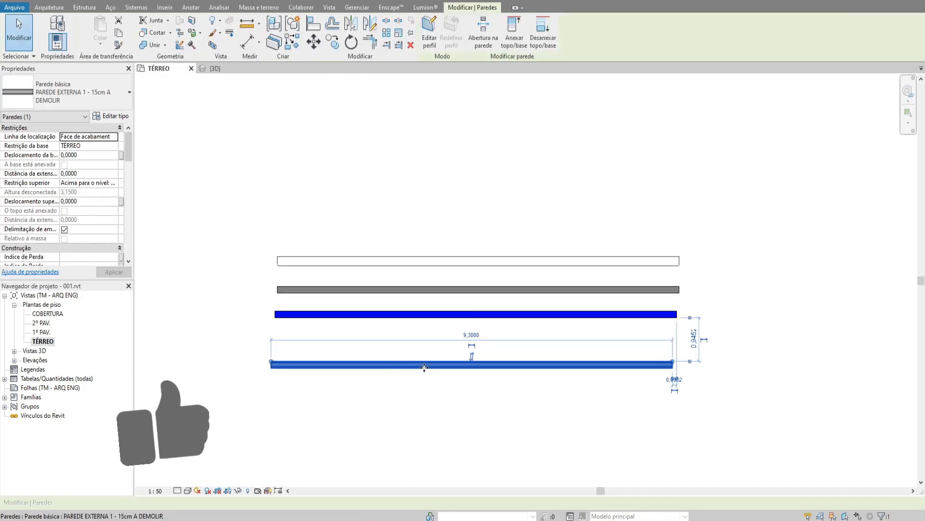
scroll(424, 365, "up", 1)
left_click(291, 293)
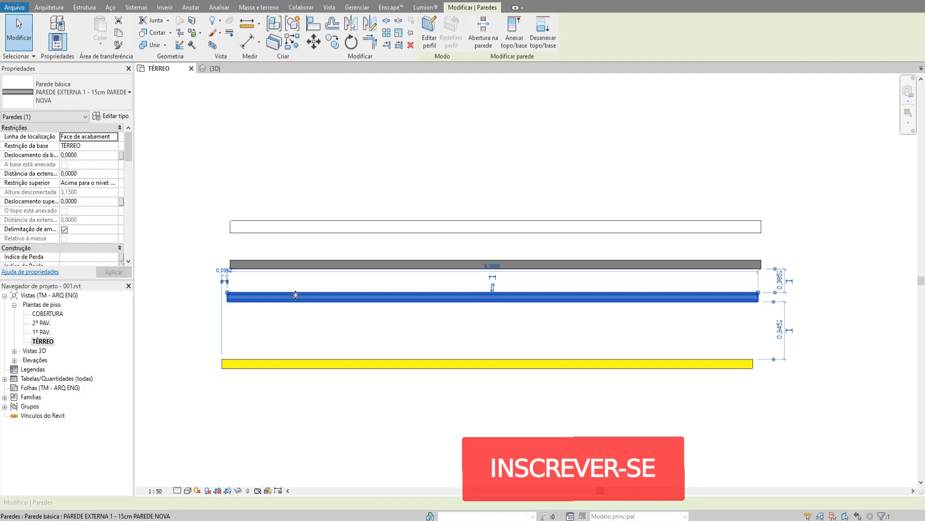
left_click(321, 280)
Delete the extra wall copies from the TÉRREO plan, keeping only the PAREDE EXTERNA 1 - 15cm wall
left_click_drag(433, 421, 348, 313)
key("Delete")
left_click(349, 295)
key("Delete")
middle_click_drag(387, 218, 391, 249)
middle_click(388, 248)
middle_click(388, 248)
scroll(504, 209, "up", 6)
Review the remaining wall's graphics, analytical and identity type parameters and browse the Nota-chave list without assigning a keynote
left_click(415, 257)
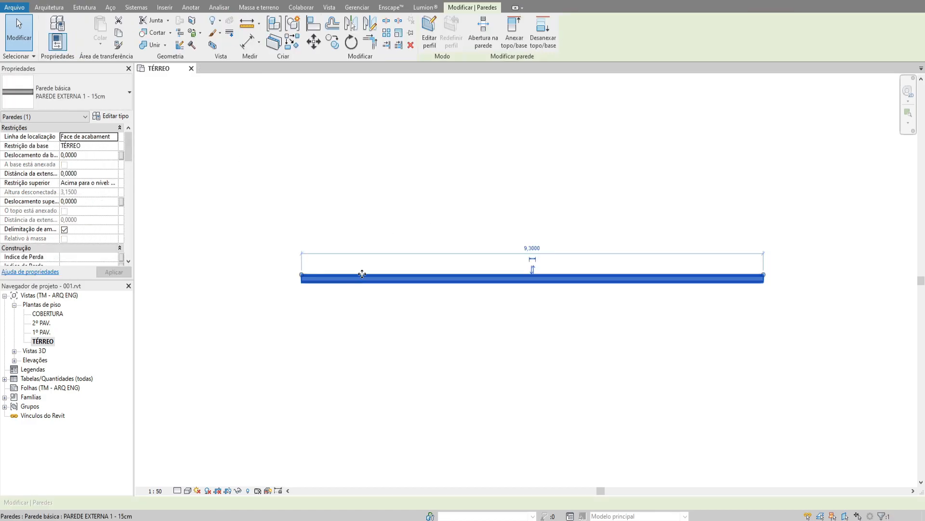
left_click(111, 116)
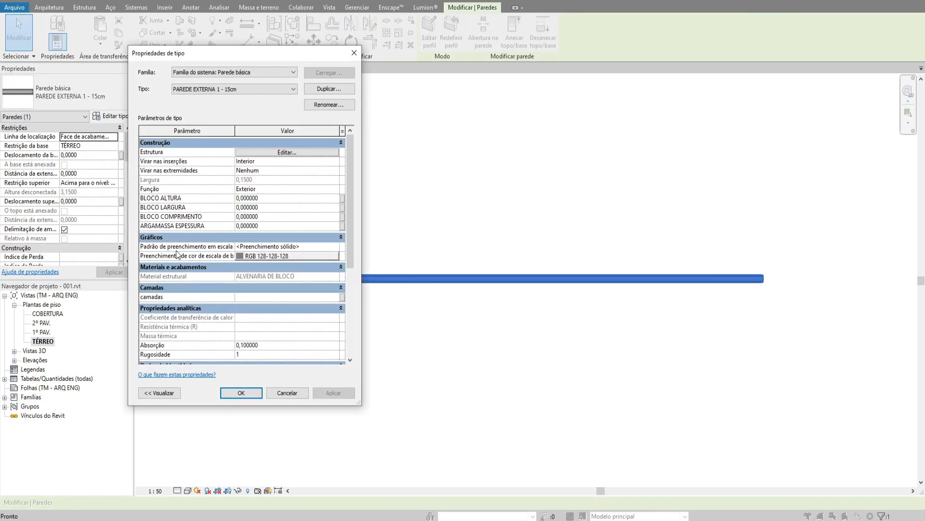
left_click_drag(349, 219, 349, 256)
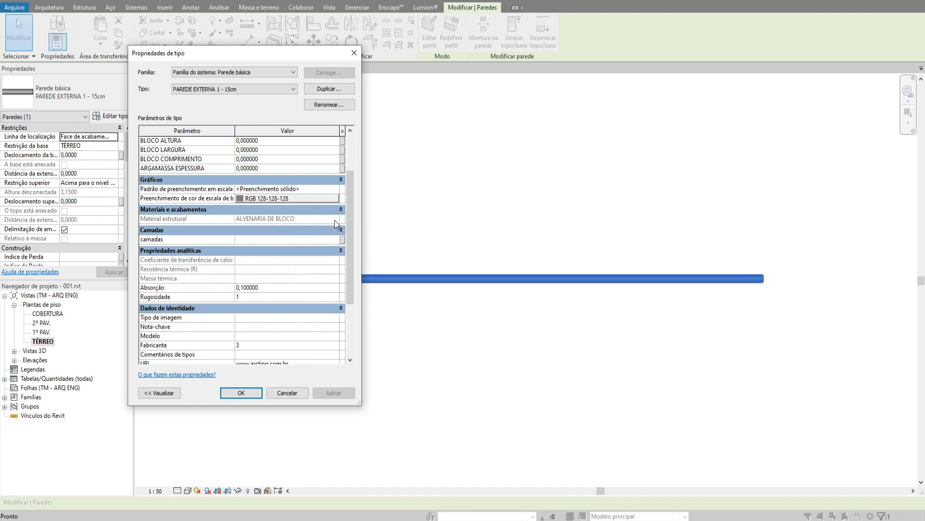
mouse_move(352, 198)
left_mouse_down()
mouse_move(349, 159)
mouse_move(350, 202)
left_mouse_up()
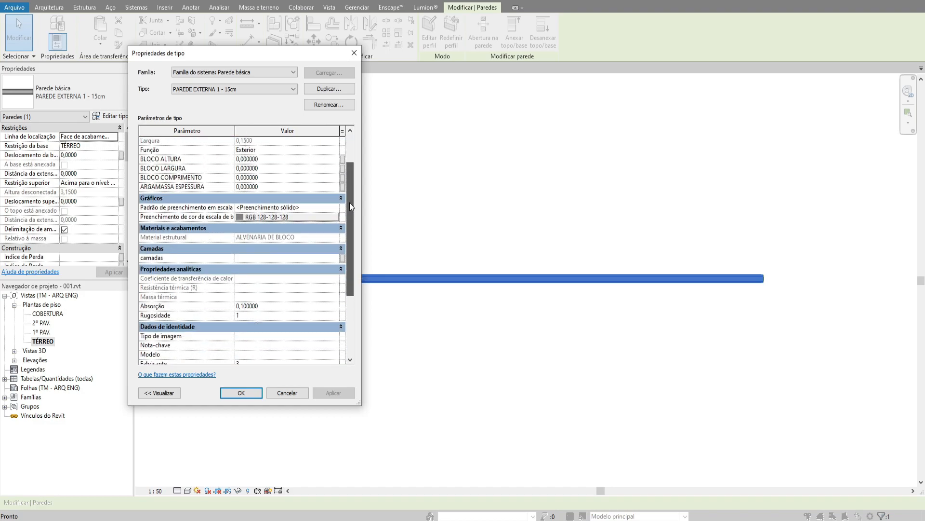
scroll(349, 203, "down", 3)
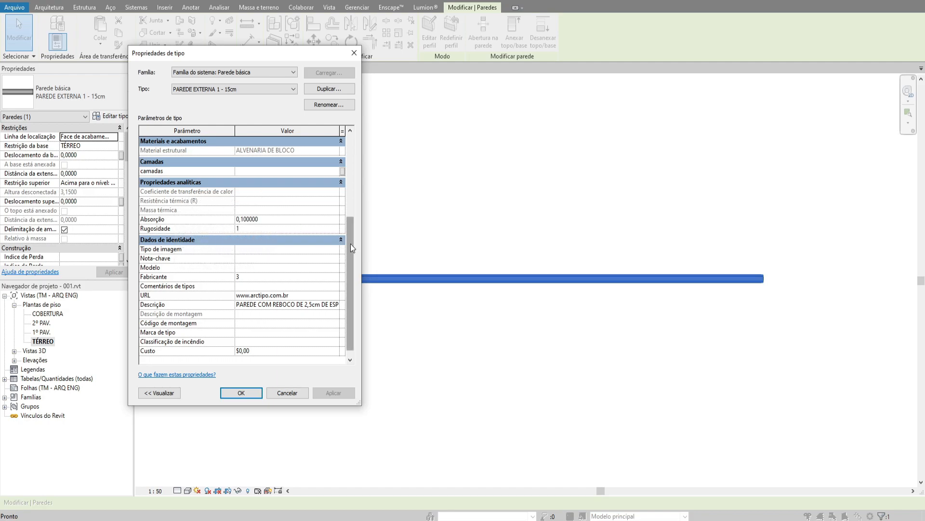
scroll(350, 245, "down", 1)
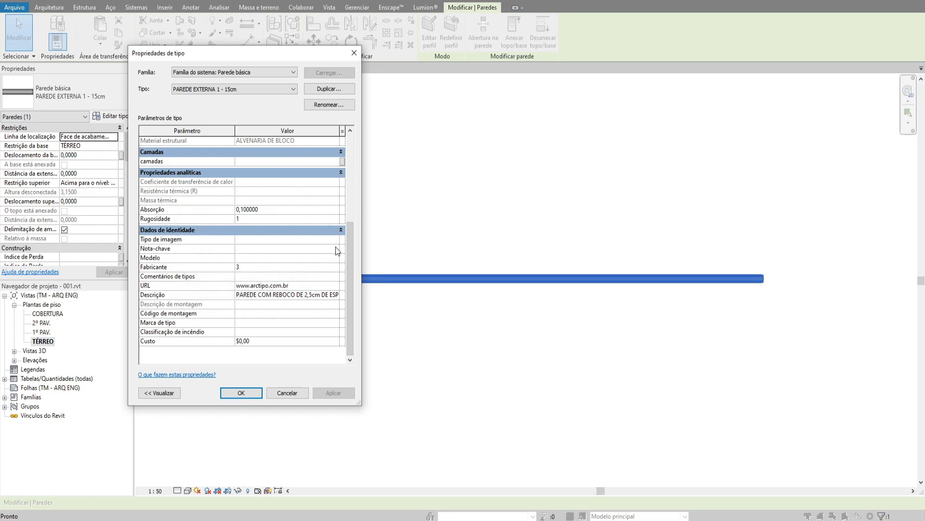
left_click_drag(350, 243, 290, 267)
left_click(335, 248)
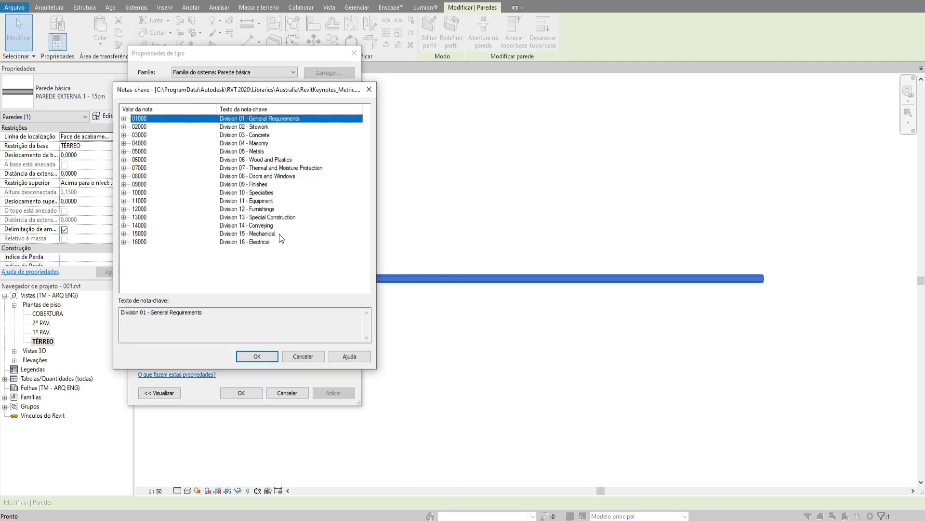
left_click(302, 357)
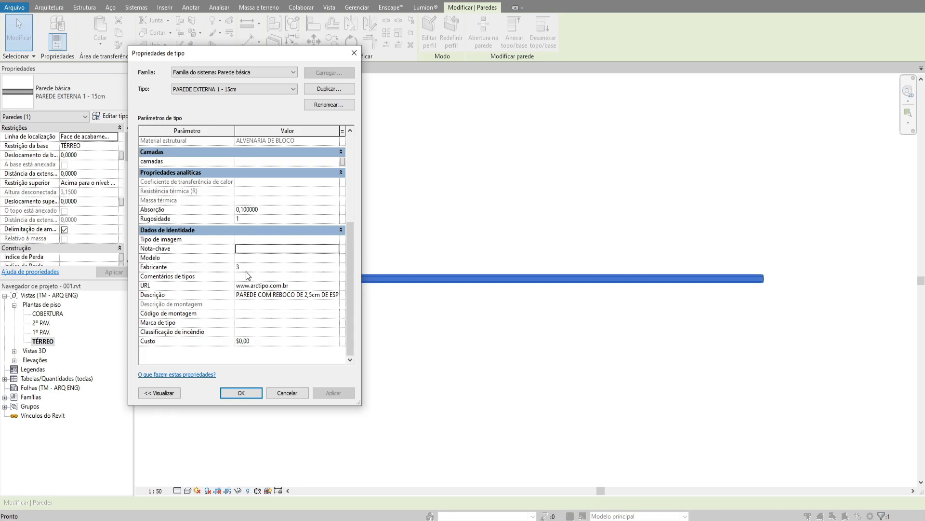
Close the wall's type properties without changing anything and clear the wall selection in the TÉRREO plan
left_click(288, 393)
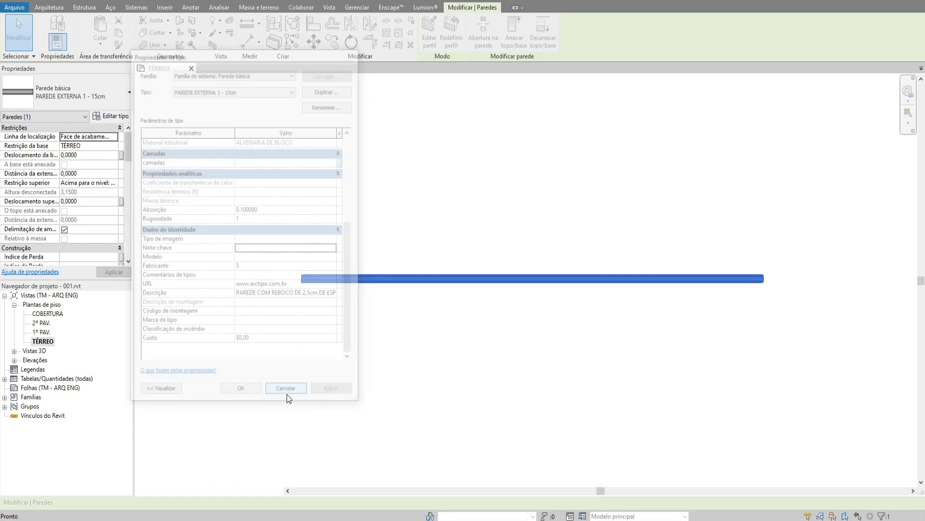
left_click(449, 270)
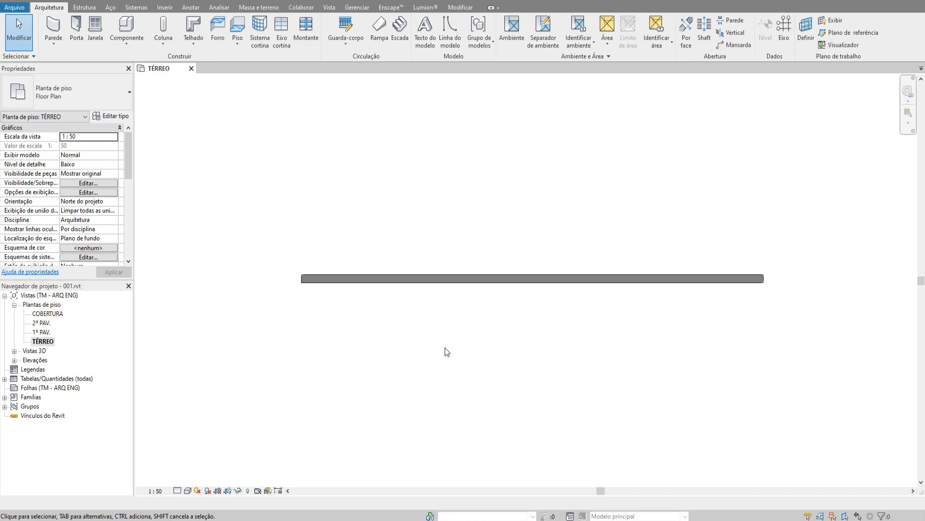
middle_click_drag(465, 343, 459, 348)
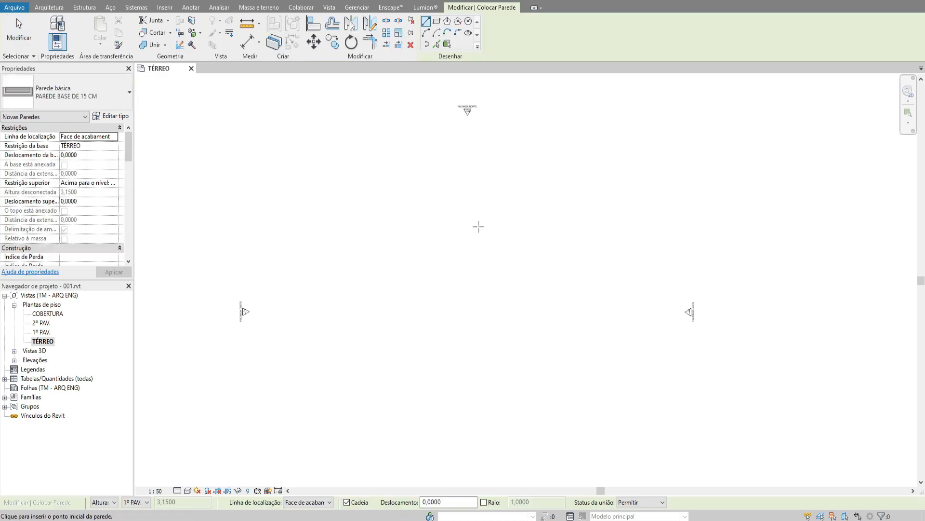
Draw a rectangular loop of PAREDE EXTERNA 1 - 15cm walls, about 13.05 by 8.95 m, in the TÉRREO plan
key("Escape")
key("w")
key("a")
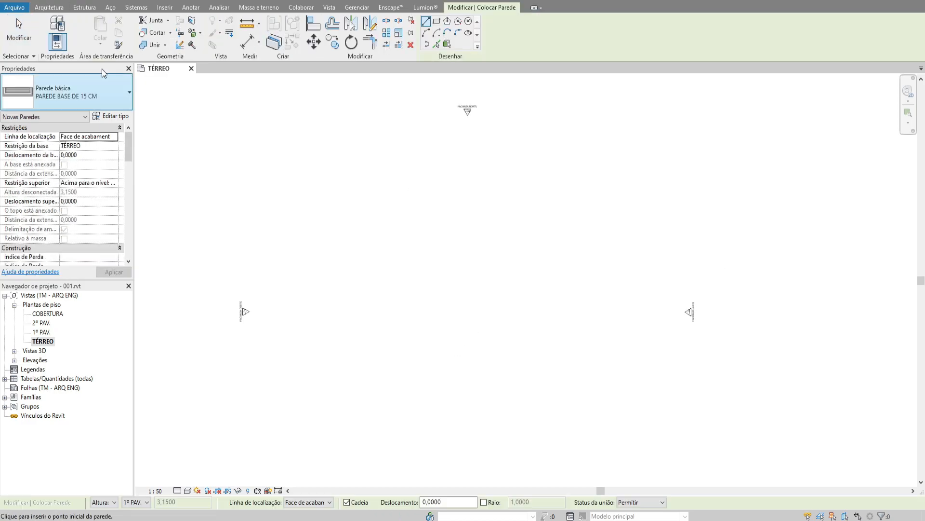
left_click(72, 94)
left_click(93, 269)
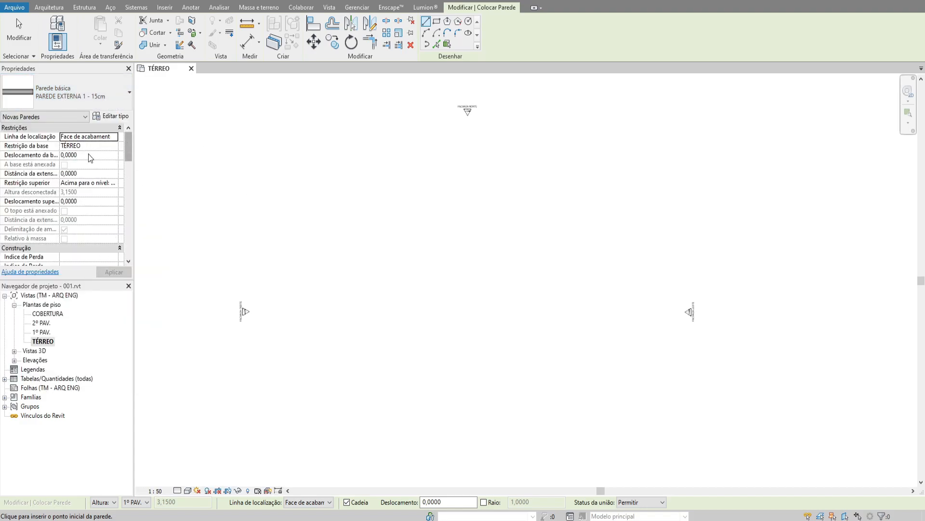
left_click_drag(128, 153, 129, 134)
scroll(393, 224, "down", 2)
left_click(76, 94)
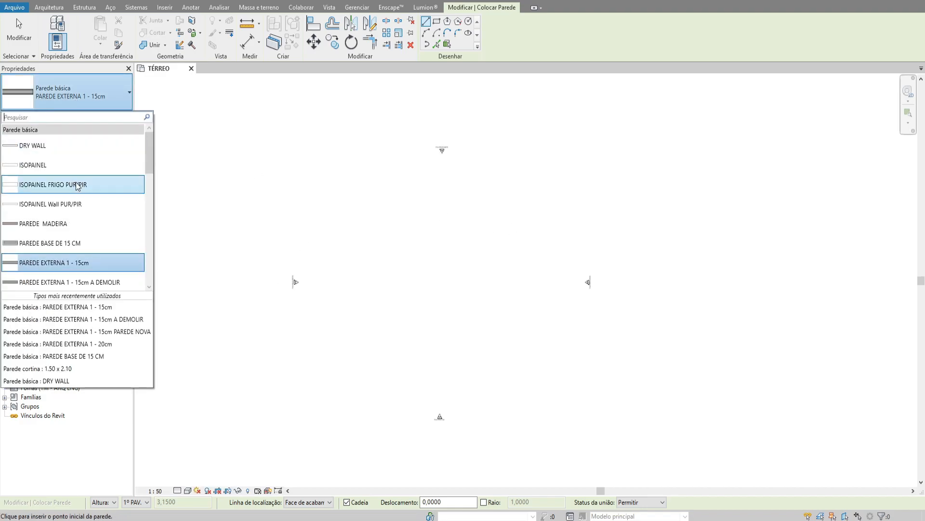
left_click(86, 265)
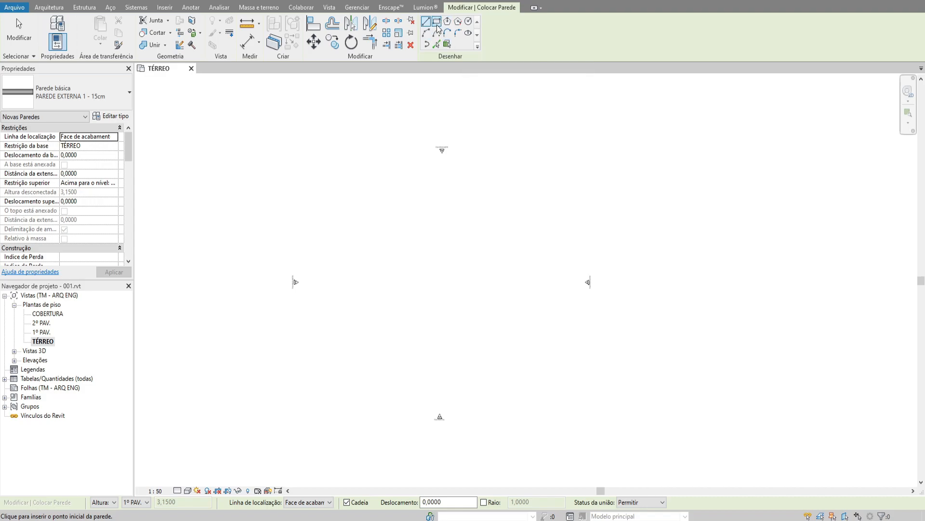
left_click(437, 23)
left_click(386, 256)
left_click(480, 324)
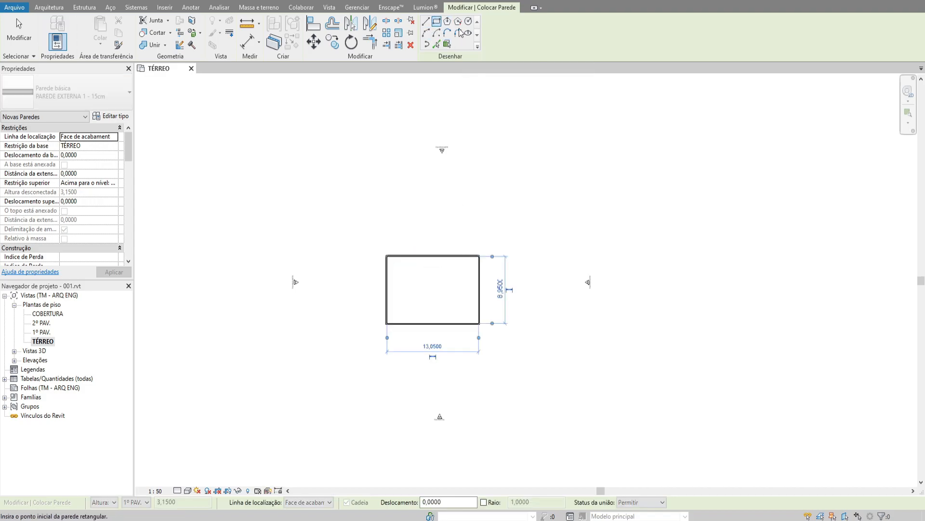
Try drawing a six-sided polygonal wall of about 2.5 m radius outside the rectangle's upper right corner
left_click(508, 232)
left_click(524, 232)
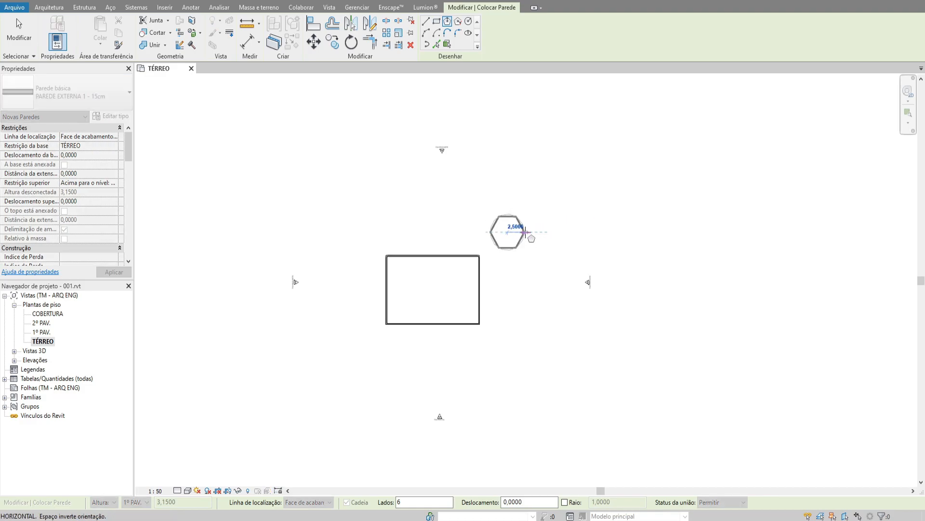
scroll(529, 234, "up", 2)
left_click(458, 29)
left_click(380, 178)
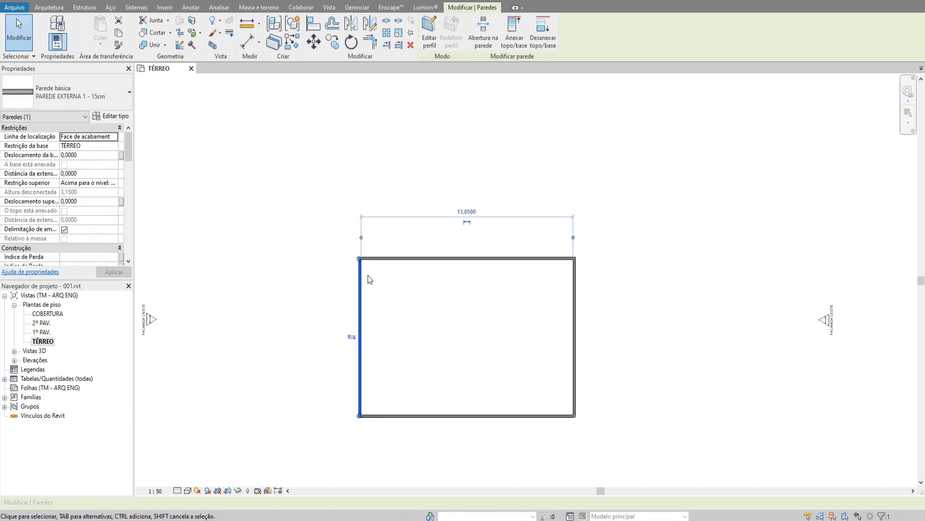
Select the walls of the rectangle one after another to check how each segment behaves individually
left_click(362, 299)
scroll(361, 339, "up", 2)
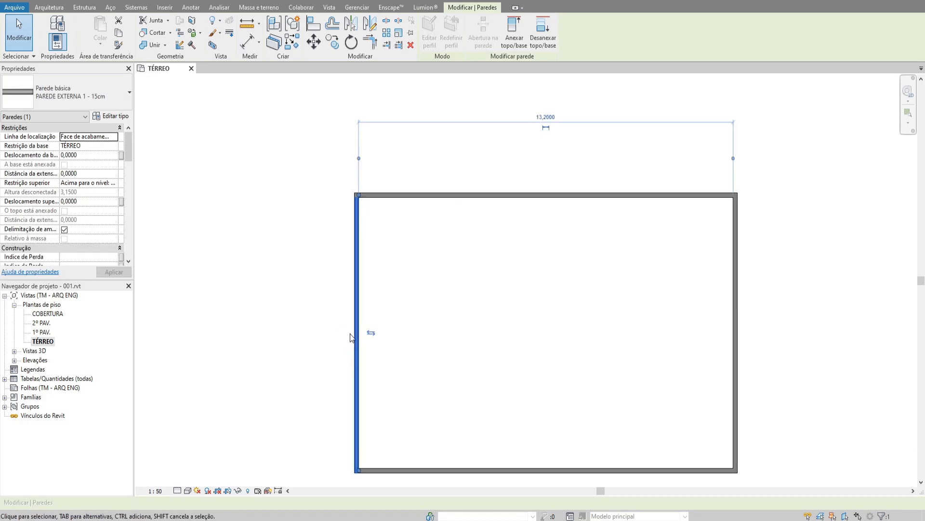
left_click(386, 195)
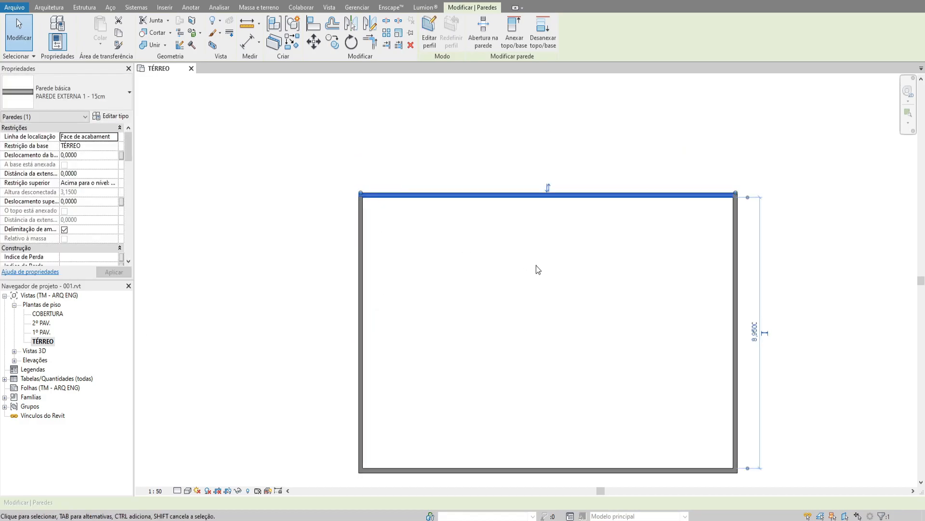
scroll(579, 260, "down", 1)
left_click(702, 319)
left_click(589, 429)
left_click(567, 329)
Open the 3D view and select all instances of the rectangle's wall type in the entire project
key("3")
key("d")
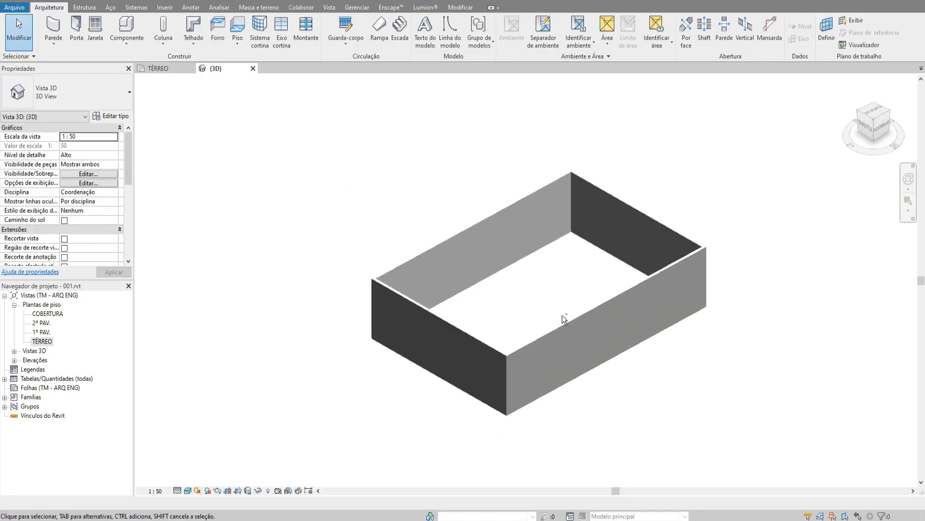
left_click(509, 243)
key("Escape")
left_click(520, 230)
key("s")
key("a")
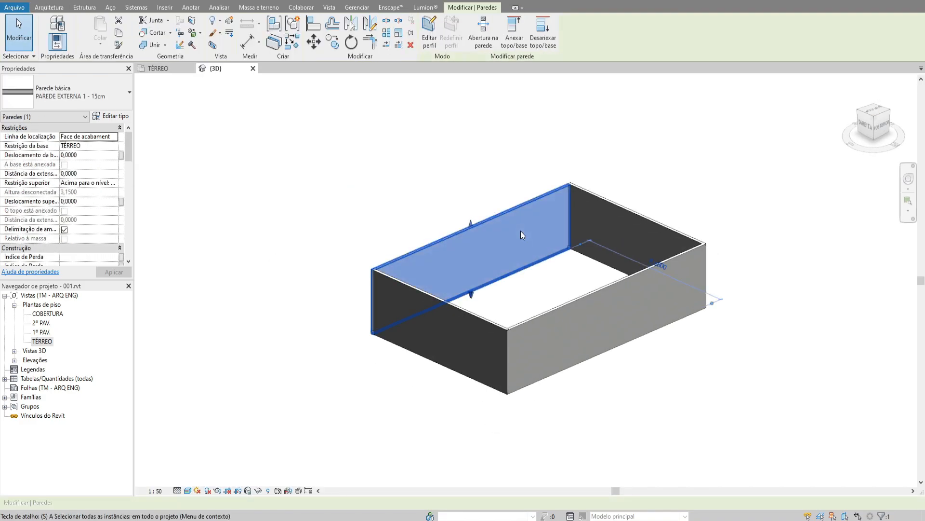
key("Escape")
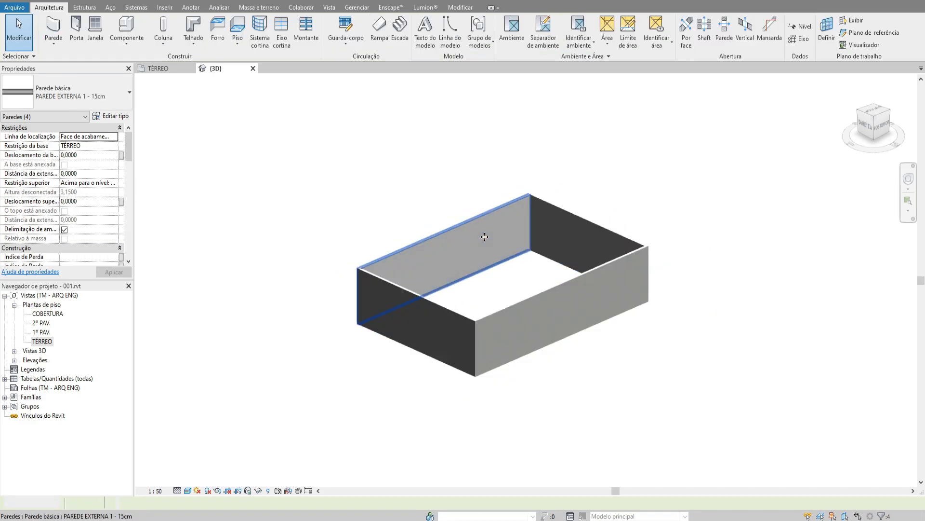
Draw two separate parallel PAREDE EXTERNA 1 - 15cm walls, each about 7 m long, beside the rectangle in 3D
key("w")
key("a")
left_click(588, 345)
key("Escape")
left_click(632, 365)
left_click(704, 318)
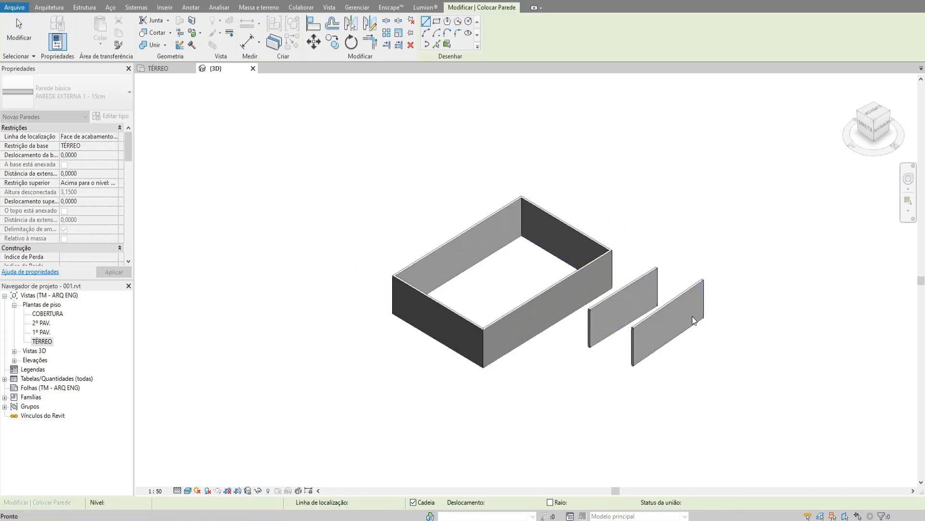
key("Escape")
key("Escape")
Change the loose wall nearer the rectangle to ISOPAINEL FRIGO PUR/PIR and the outer one to PAREDE EXTERNA 2 - 15cm
left_click(644, 303)
left_click(15, 82)
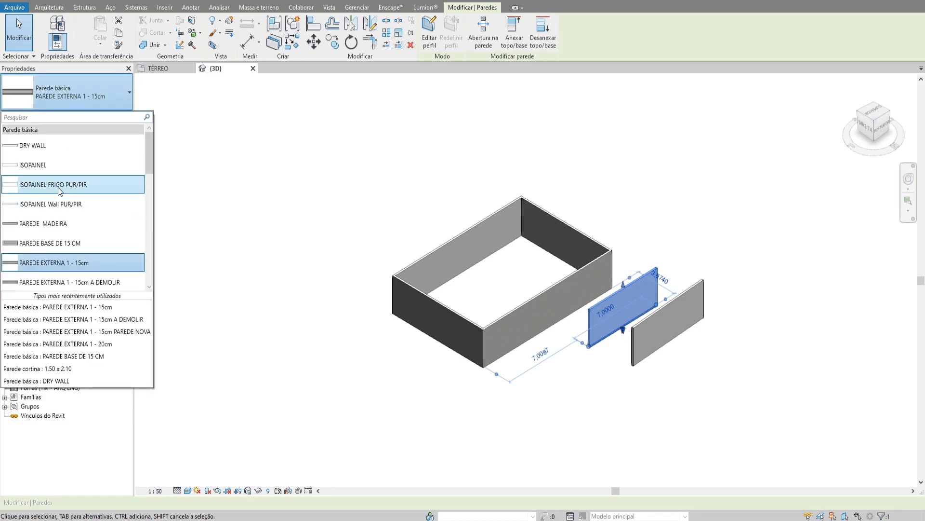
left_click(59, 188)
left_click(666, 319)
key("Escape")
left_click(83, 94)
scroll(83, 226, "down", 2)
left_click(67, 249)
Select the connected chain of walls that forms the rectangle in the 3D view
left_click(630, 242)
left_click(566, 300)
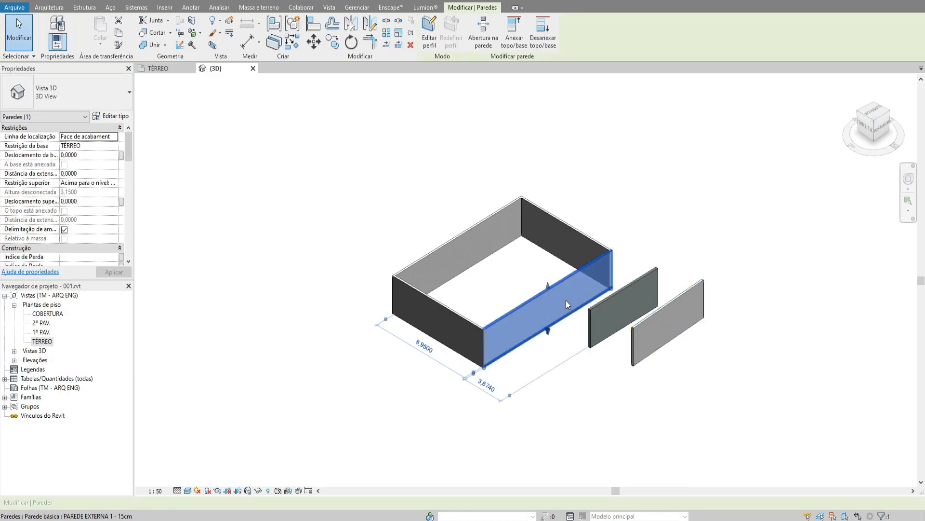
key("Tab")
left_click(565, 300)
scroll(587, 284, "up", 2)
Copy the ISOPAINEL FRIGO PUR/PIR and PAREDE EXTERNA 2 - 15cm walls to several positions behind the rectangle
left_click(647, 272)
left_click(641, 316)
scroll(650, 319, "down", 2)
left_click_drag(652, 319, 344, 198, "ctrl")
left_click(689, 332)
left_click_drag(689, 332, 603, 179, "ctrl")
left_click_drag(603, 179, 528, 131, "ctrl")
Select all project instances of the copied PAREDE EXTERNA 2 wall type, followed by those of the rectangle's wall type
key("s")
key("a")
middle_click_drag(653, 220, 642, 222)
left_click(517, 248)
key("s")
key("a")
left_click(622, 280)
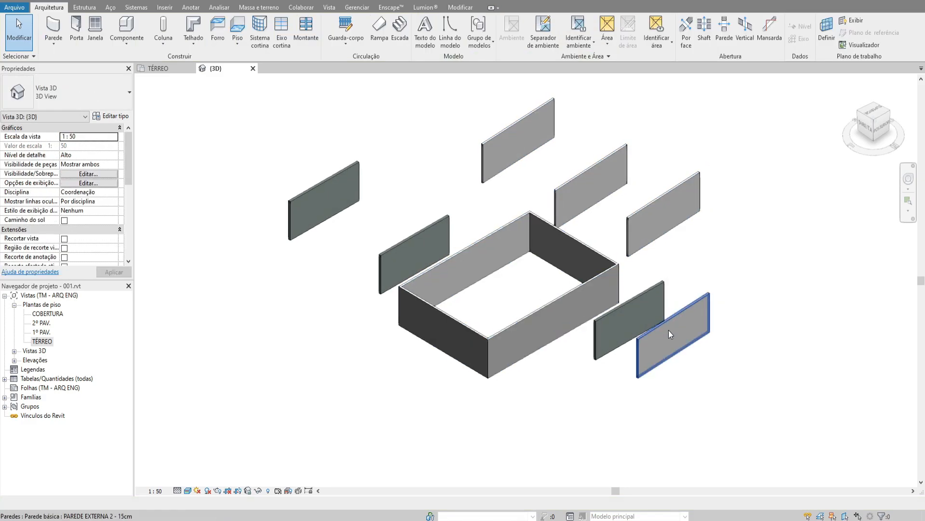
Delete all the loose walls around the rectangle in the 3D view, keeping only the rectangular enclosure
left_click(669, 330)
key("Delete")
left_click(649, 312)
key("Delete")
left_click(646, 213)
key("Delete")
left_click(526, 144)
key("Delete")
left_click(578, 186)
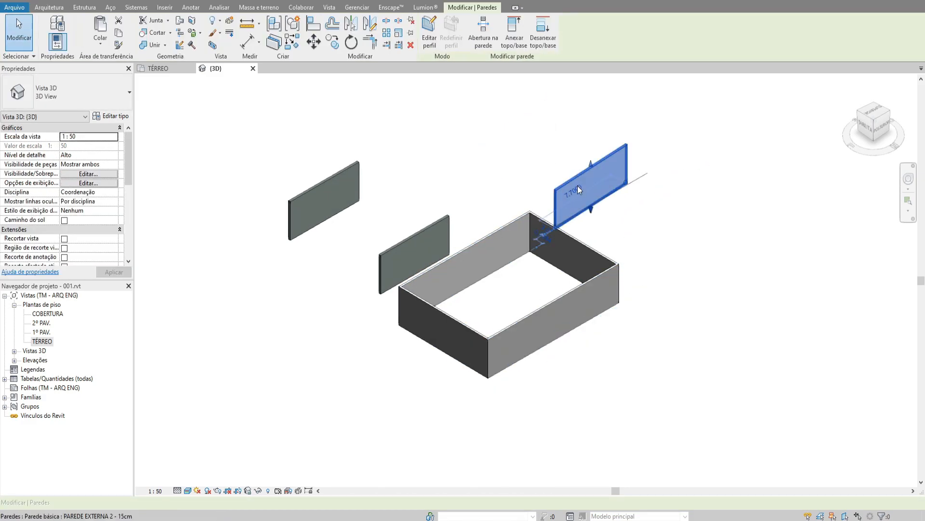
key("Delete")
left_click(414, 253)
key("Delete")
key("Delete")
middle_click_drag(482, 196, 451, 213)
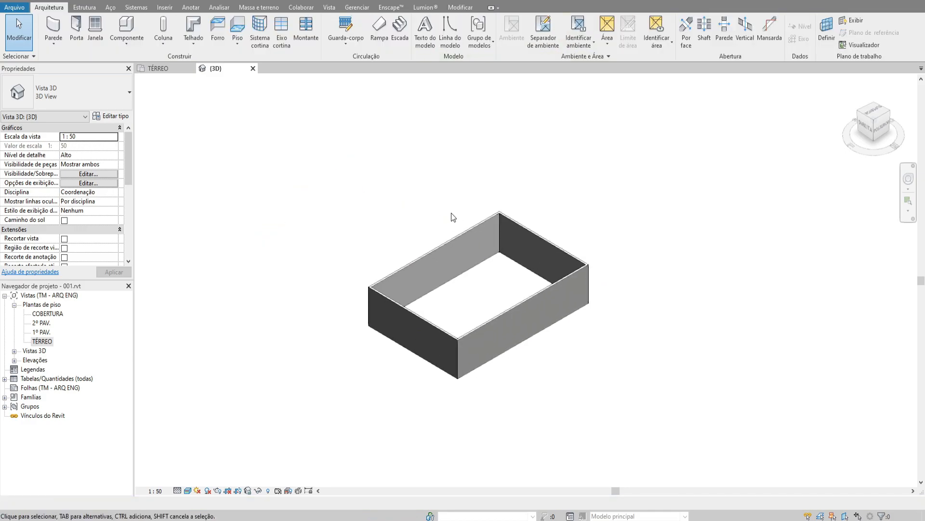
Draw a straight structural wall about 14 m long in the TÉRREO plan and end the wall command
left_click(159, 69)
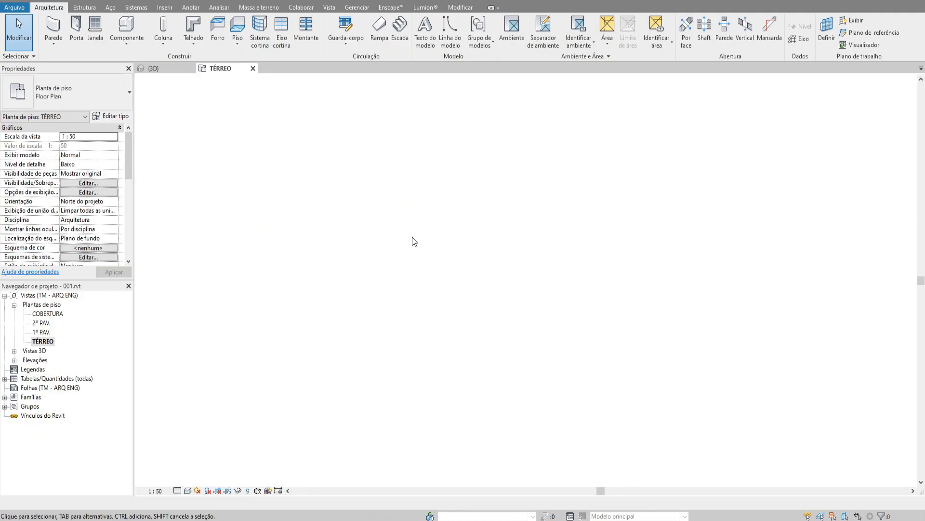
scroll(505, 281, "up", 2)
middle_click_drag(435, 164, 421, 165)
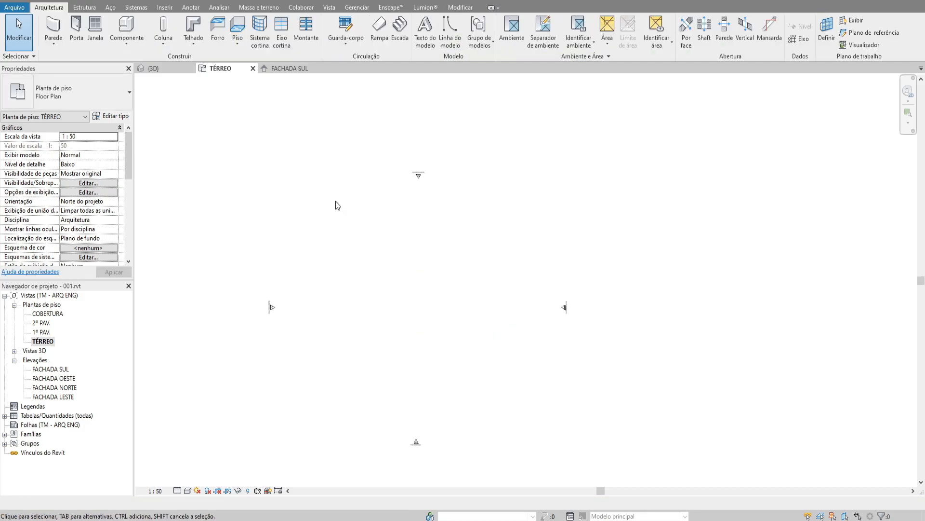
left_click(54, 43)
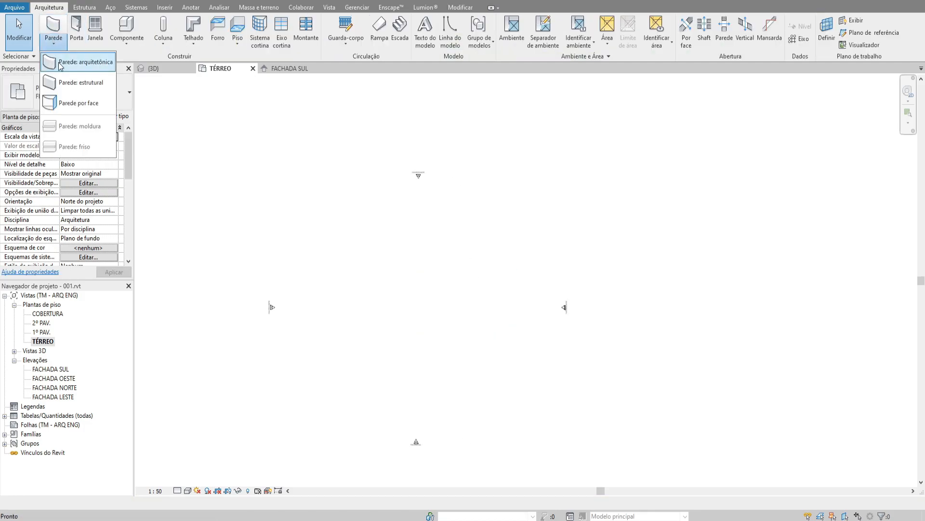
left_click(87, 83)
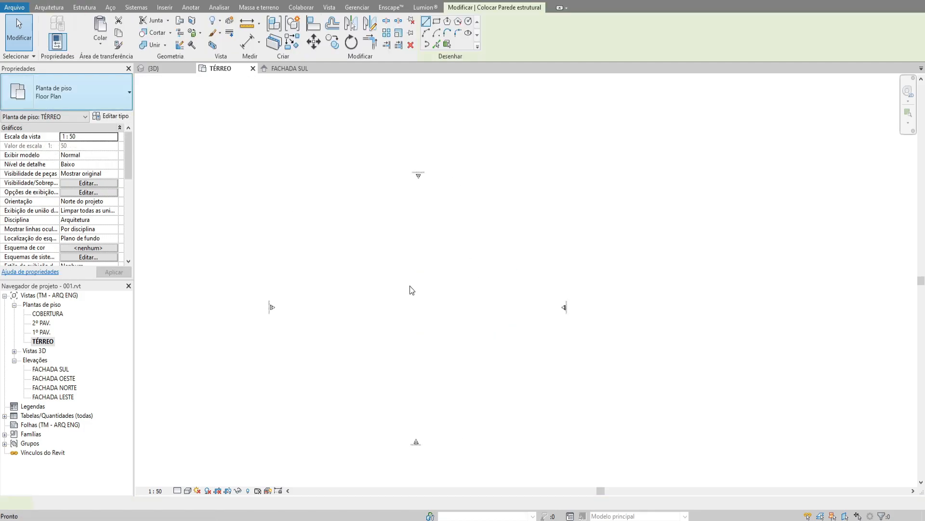
left_click(467, 290)
key("Escape")
key("Escape")
Switch to the 3D view and examine the structural wall's height and position up close
key("ctrl+Tab")
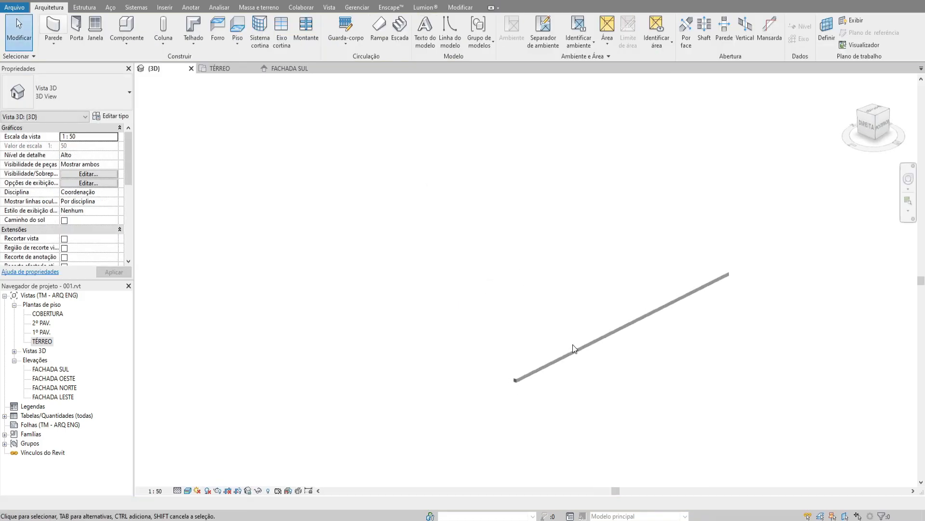
scroll(574, 349, "up", 2)
left_click(573, 351)
middle_click_drag(565, 327, 523, 328)
scroll(524, 329, "up", 3)
left_click(526, 331)
middle_click_drag(578, 362, 635, 310)
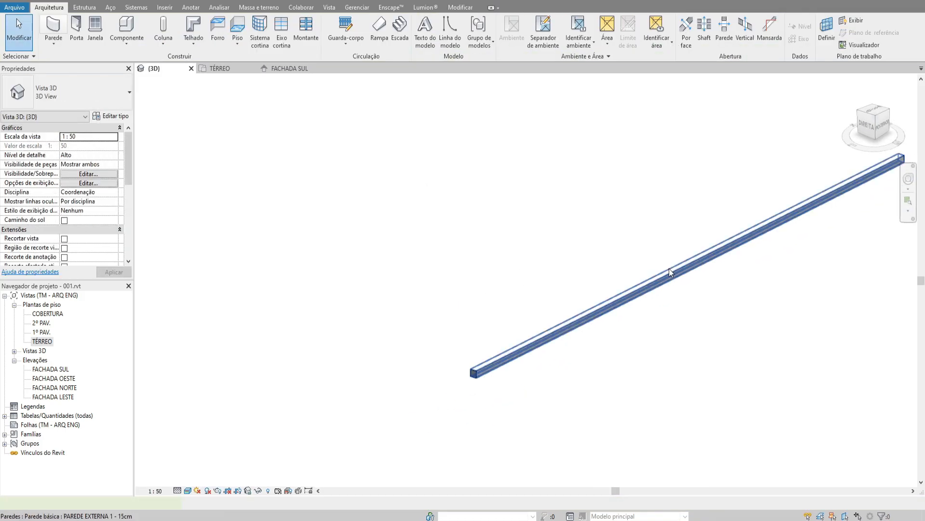
left_click(669, 268)
left_click(534, 183)
middle_click_drag(692, 253, 526, 245)
scroll(526, 244, "down", 3)
Draw an architectural wall about 14.7 m long parallel to the structural wall in 3D and move it behind that wall
key("w")
key("a")
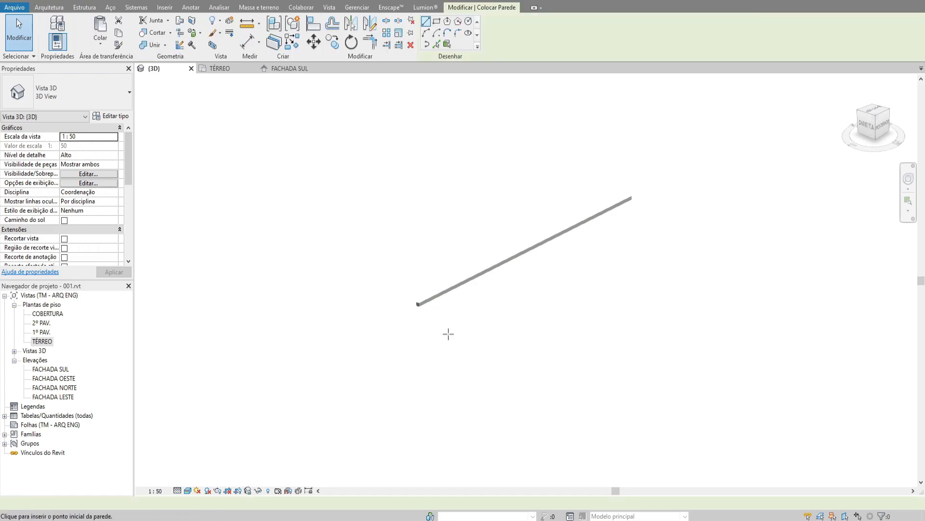
left_click(447, 322)
left_click(671, 210)
key("Escape")
key("Escape")
left_click_drag(642, 198, 559, 177)
key("Escape")
Compare the architectural and structural walls in 3D by selecting each and checking its properties and available options
scroll(554, 182, "up", 1)
left_click(537, 219)
middle_click_drag(564, 184, 607, 275)
key("Escape")
left_click(571, 259)
left_click(516, 162)
scroll(555, 207, "up", 1)
left_click(598, 338)
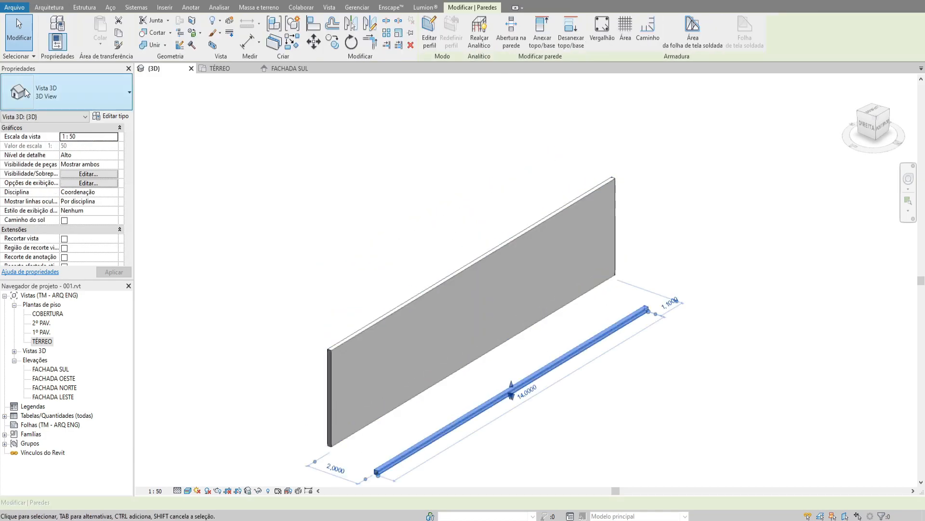
left_click(61, 8)
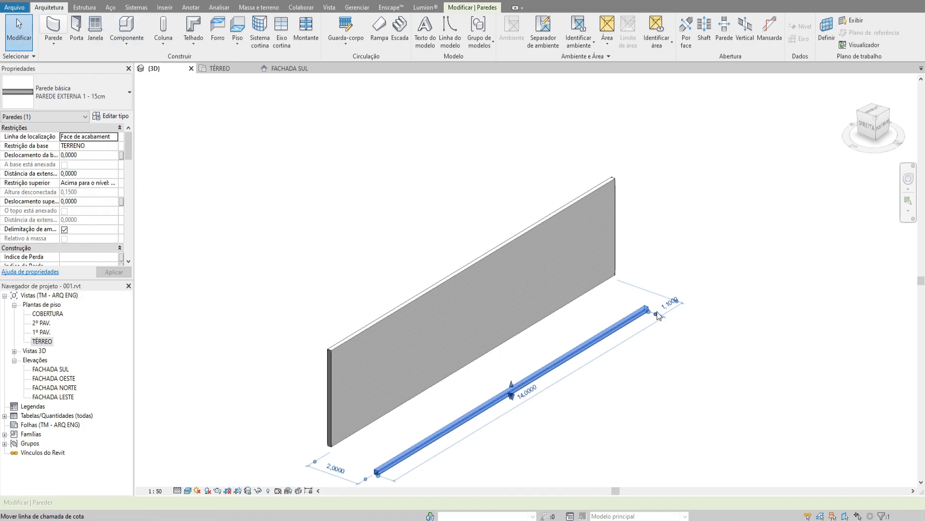
middle_click_drag(602, 270, 453, 201, "shift")
key("Escape")
left_click(627, 314)
Check the walls in the TÉRREO plan and review the structural wall's type properties from the 3D view
double_click(49, 341)
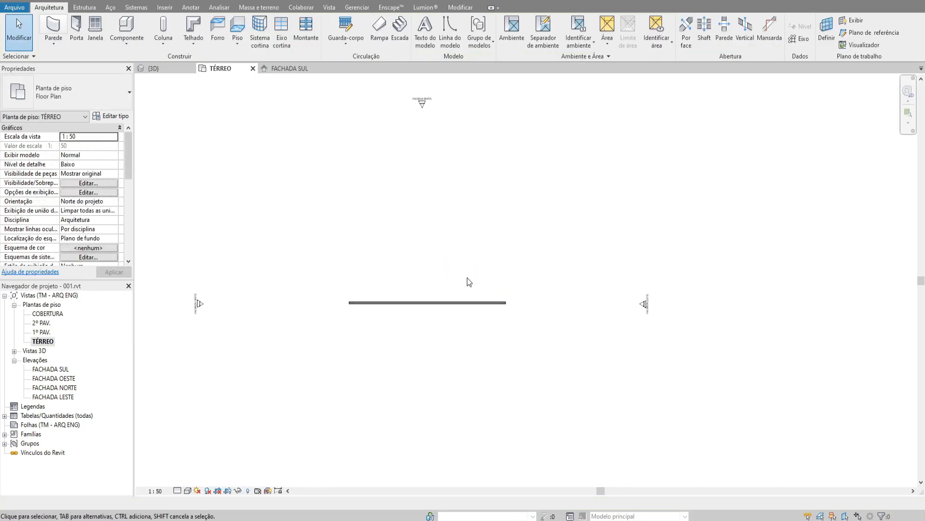
key("ctrl+Tab")
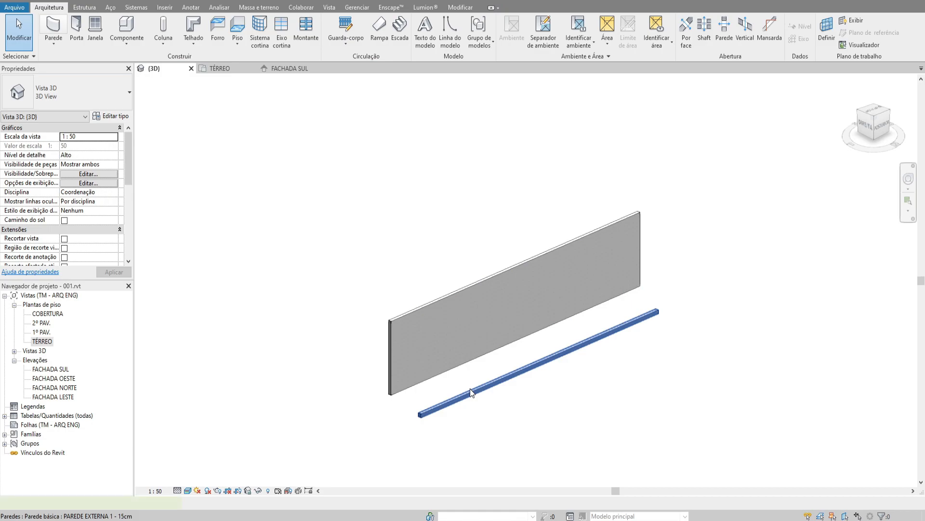
left_click(470, 388)
left_click(120, 119)
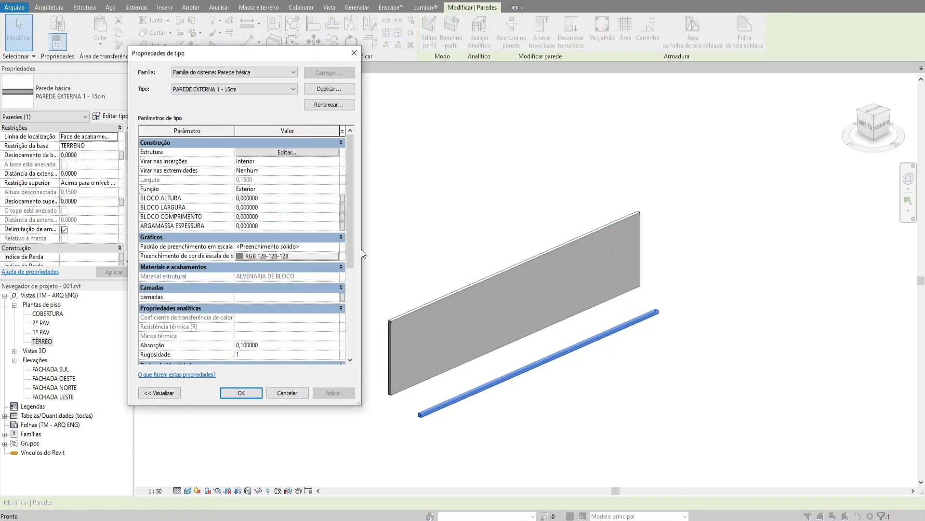
key("Escape")
key("Escape")
Delete the structural wall from the 3D view and select the remaining architectural wall
left_click(590, 305)
middle_click_drag(590, 306, 639, 311, "shift")
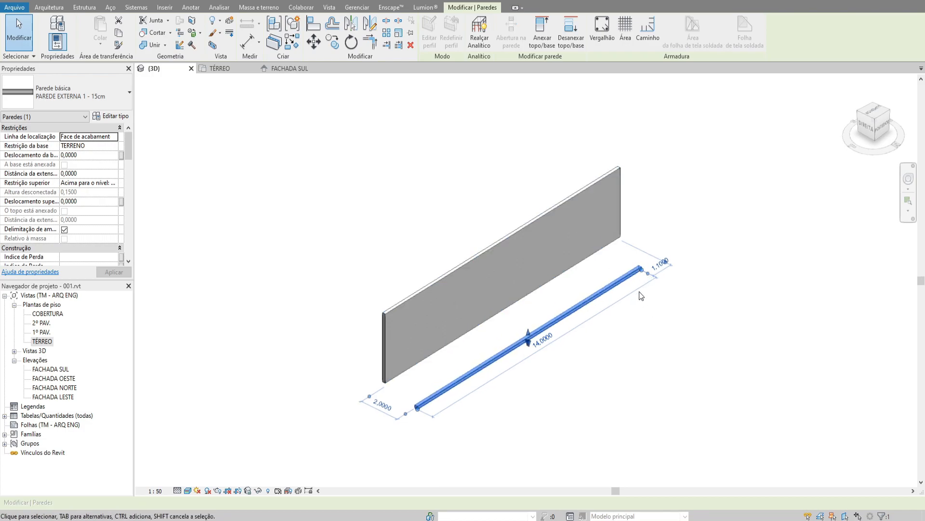
key("Delete")
left_click(535, 243)
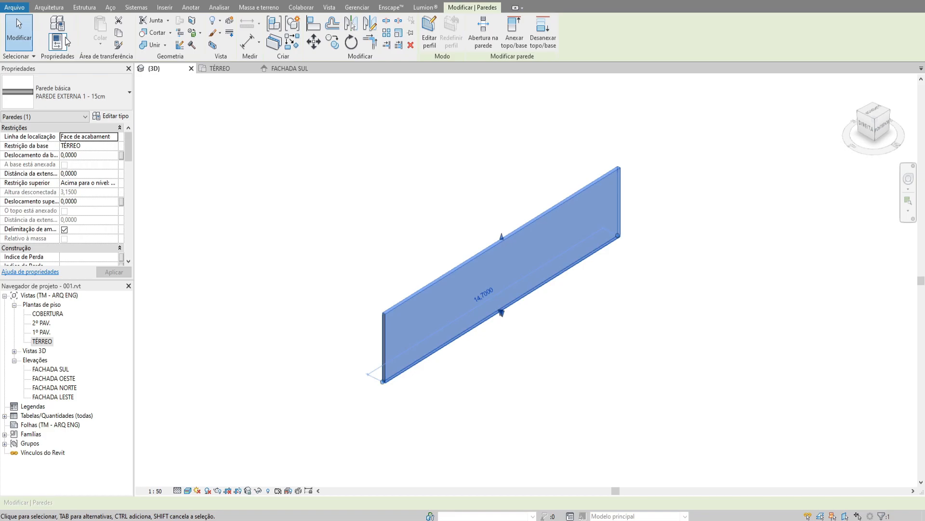
left_click(49, 7)
left_click(56, 43)
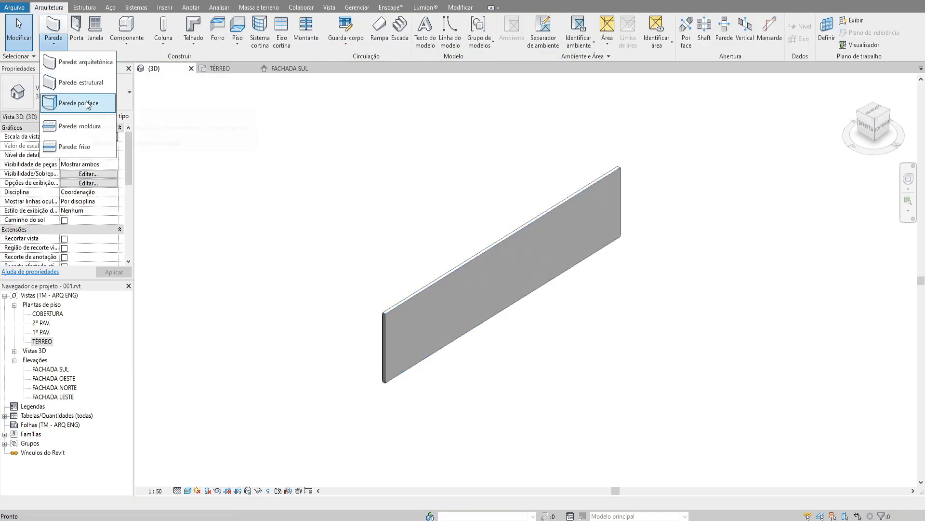
left_click(414, 156)
scroll(414, 157, "down", 1)
middle_click_drag(413, 157, 415, 187, "shift")
middle_click_drag(254, 138, 270, 163)
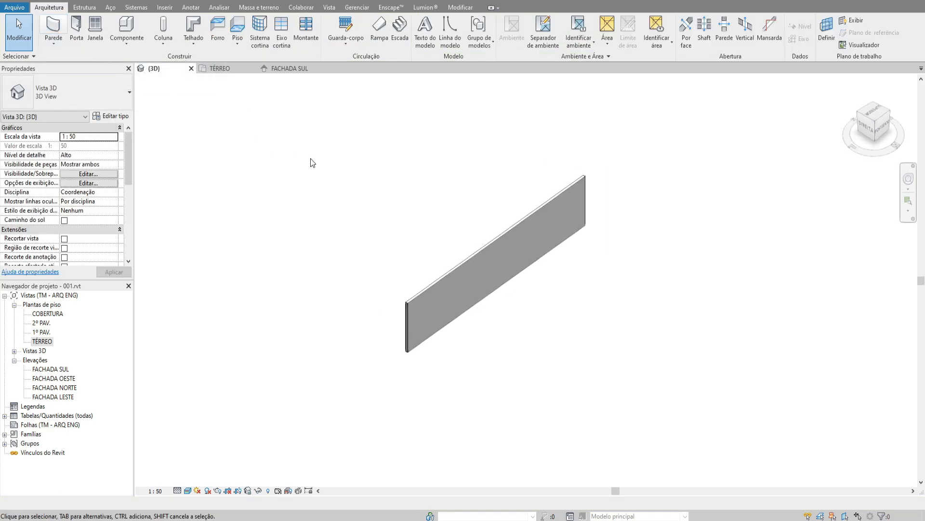
Start an in-place model in the Massa category and name it "Massa 1"
left_click(126, 42)
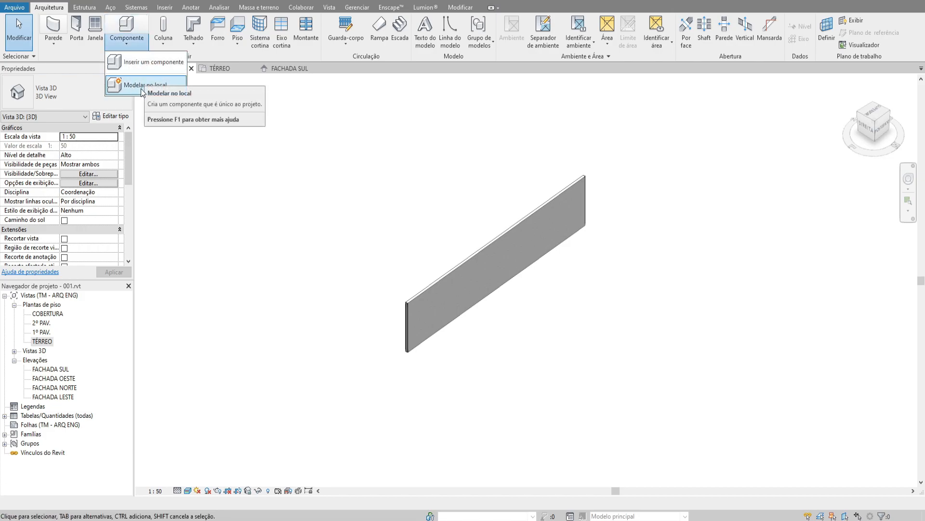
left_click(142, 90)
key("m")
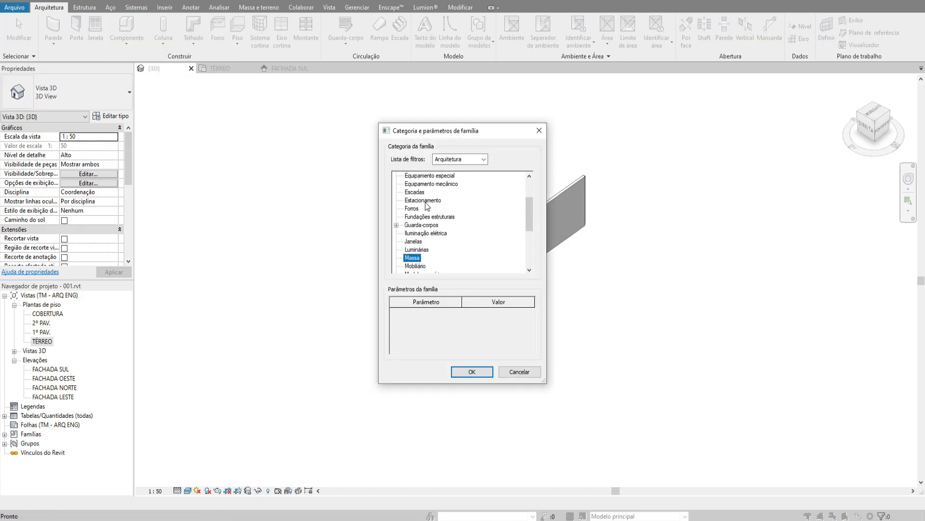
key("Return")
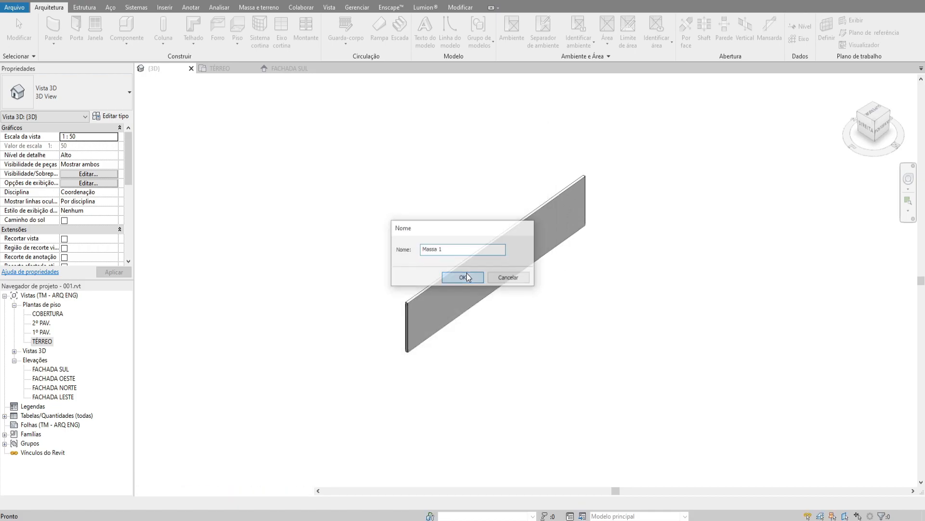
left_click(467, 273)
Show the TÉRREO work plane and sketch a rectangle of model lines around the wall in the 3D view
scroll(449, 212, "down", 2)
middle_click_drag(342, 186, 310, 191, "shift")
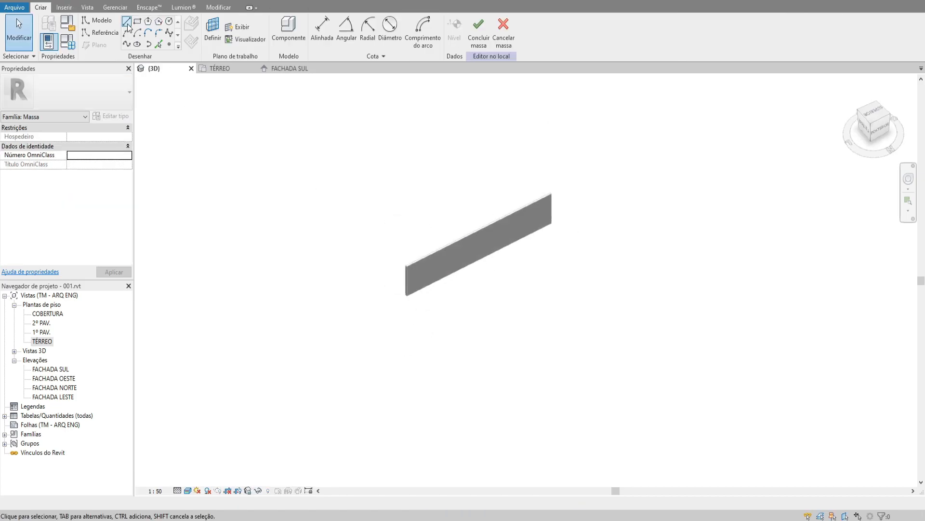
middle_click_drag(400, 233, 497, 344, "shift")
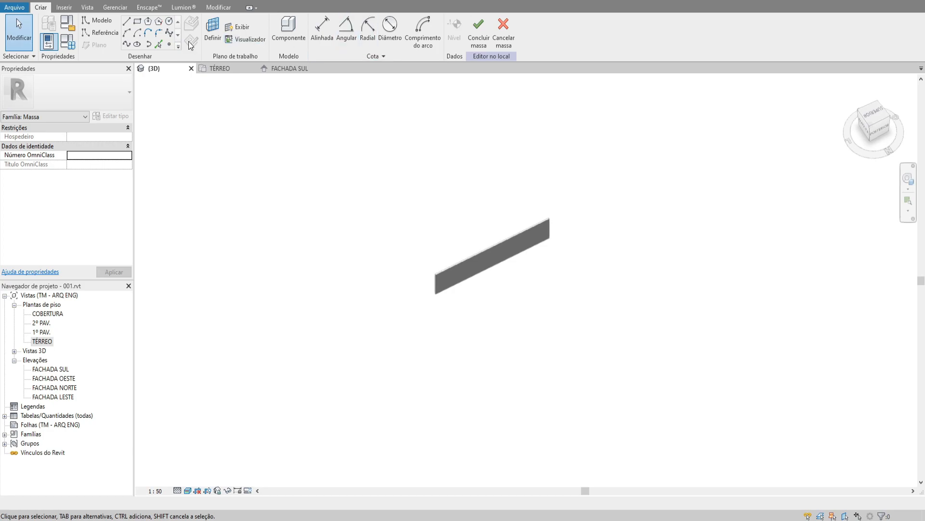
left_click(218, 27)
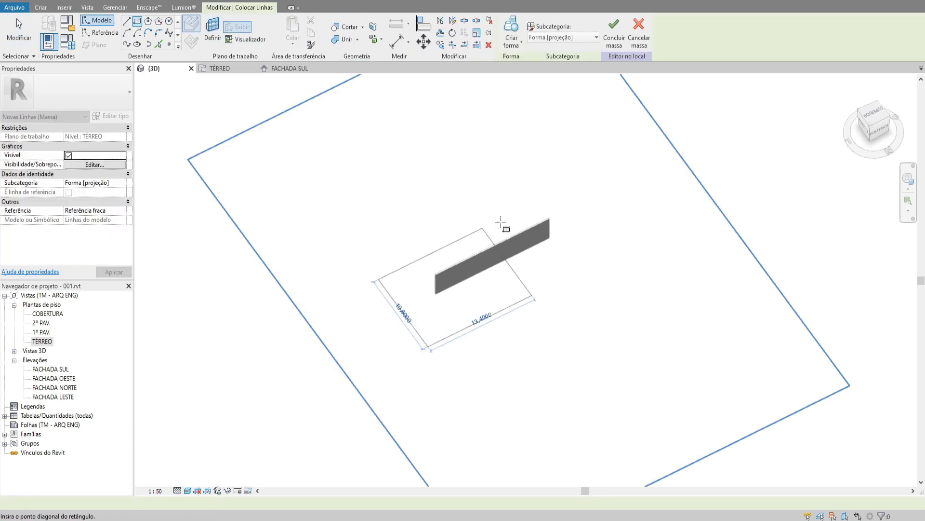
mouse_move(499, 221)
middle_mouse_down("shift")
mouse_move(549, 217)
mouse_move(575, 200)
middle_mouse_up("shift")
scroll(566, 218, "up", 3)
middle_click_drag(566, 219, 542, 265)
key("Escape")
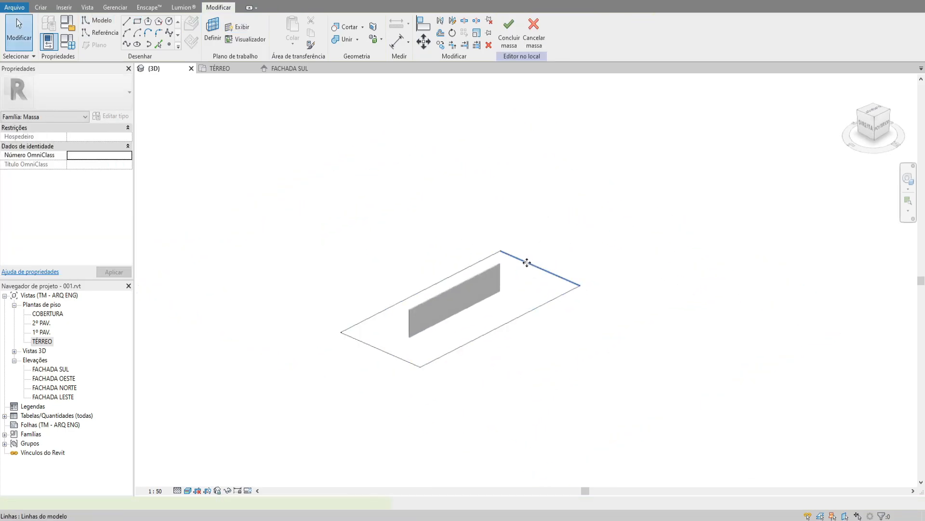
Create a solid form from the rectangle with a slanted side and sloped top, and finish the mass
left_click(529, 262)
key("Escape")
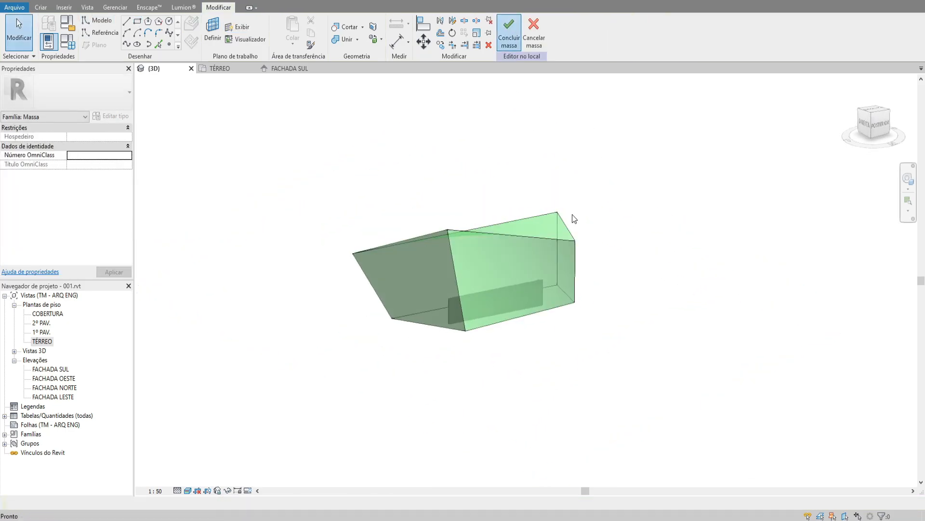
middle_click_drag(580, 213, 621, 246, "shift")
Delete the architectural wall standing inside the mass
left_click(433, 327)
key("Delete")
middle_click_drag(586, 286, 722, 351, "shift")
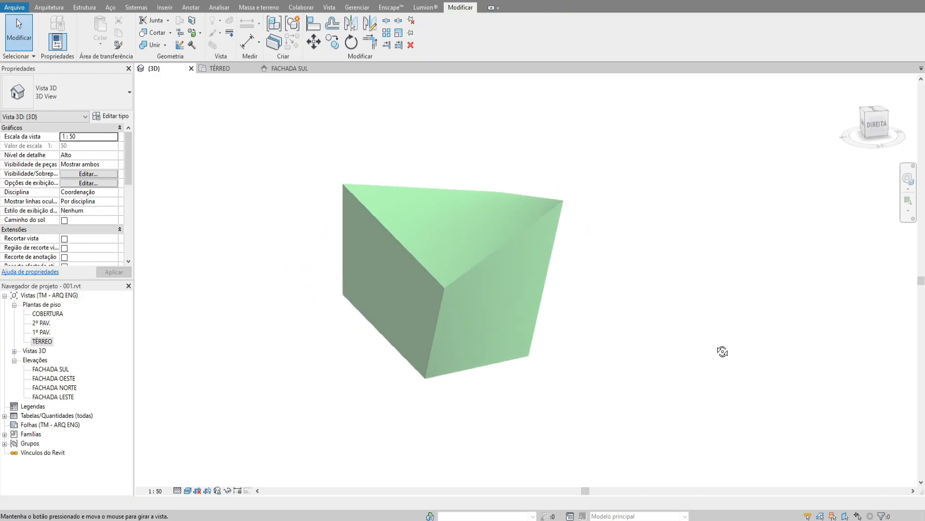
middle_click_drag(530, 313, 462, 322, "shift")
Place PAREDE EXTERNA 1 - 15cm walls by face on the sides of the mass and inspect them in 3D
left_click(53, 8)
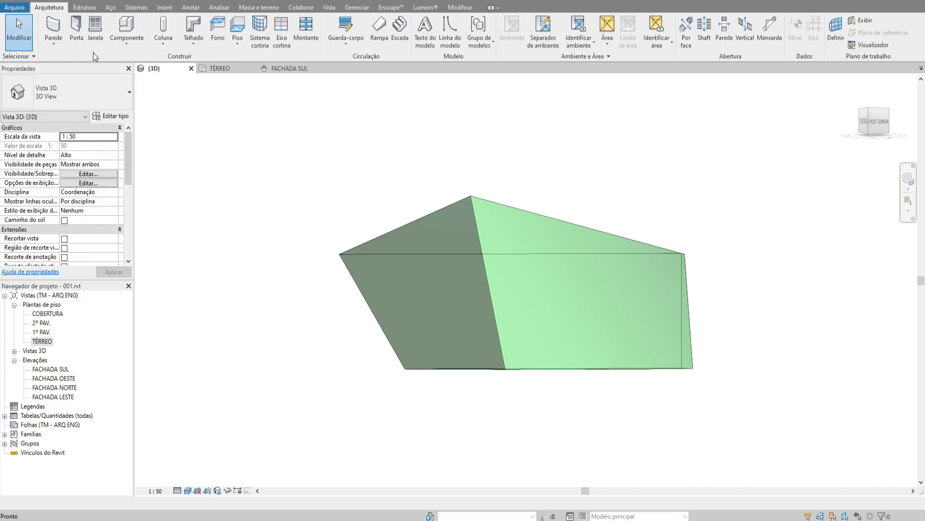
left_click(53, 48)
left_click(71, 103)
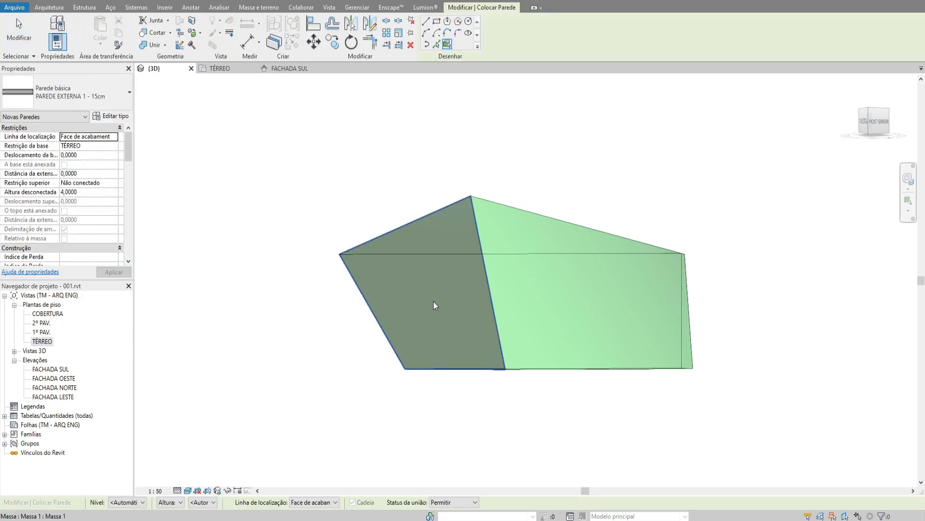
middle_click_drag(525, 298, 672, 353, "shift")
middle_click_drag(477, 309, 361, 95, "shift")
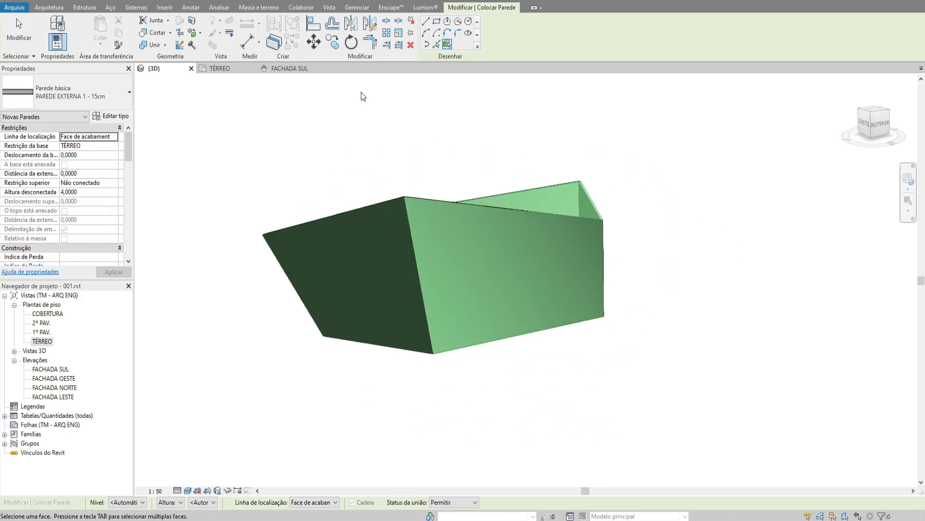
key("Escape")
middle_click_drag(483, 175, 506, 143, "shift")
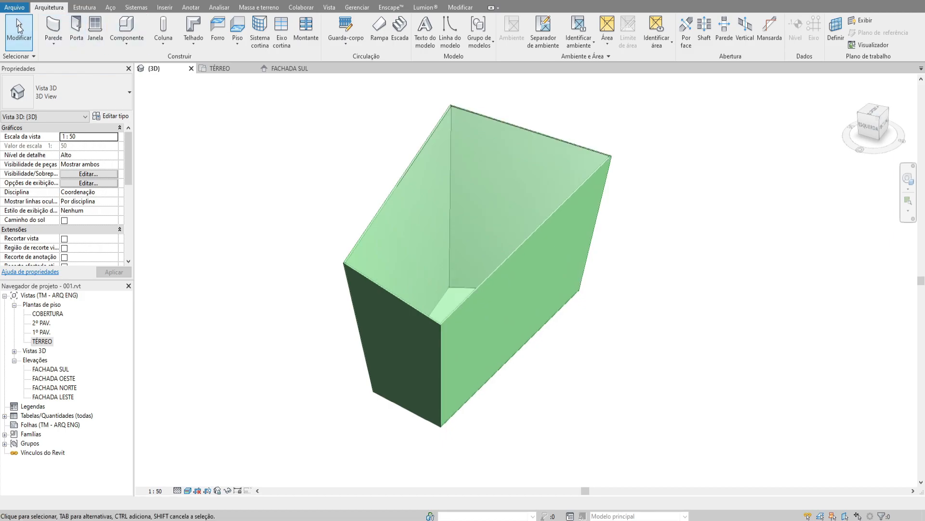
left_click(479, 179)
key("Escape")
middle_click_drag(555, 200, 491, 244, "shift")
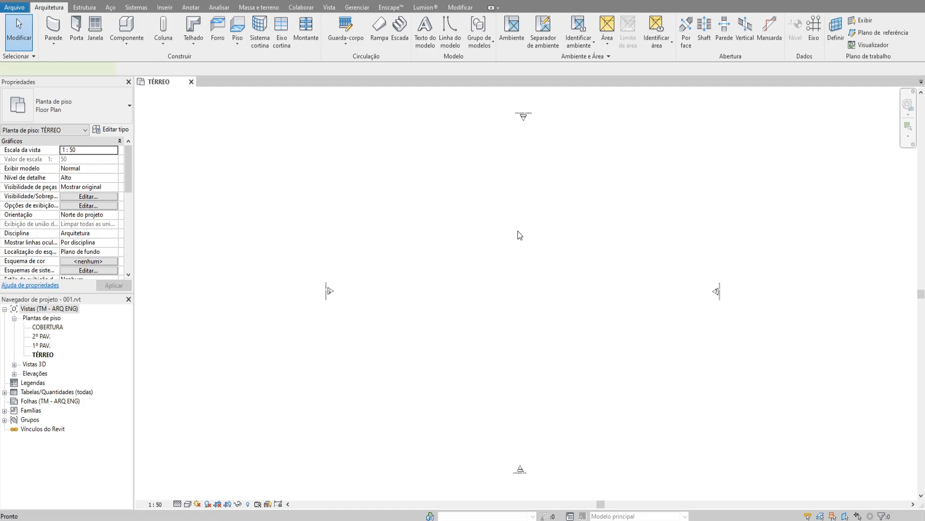
Draw a horizontal 1.50 x 2.10 curtain wall about 16.8 m long in the TÉRREO plan
left_click(54, 26)
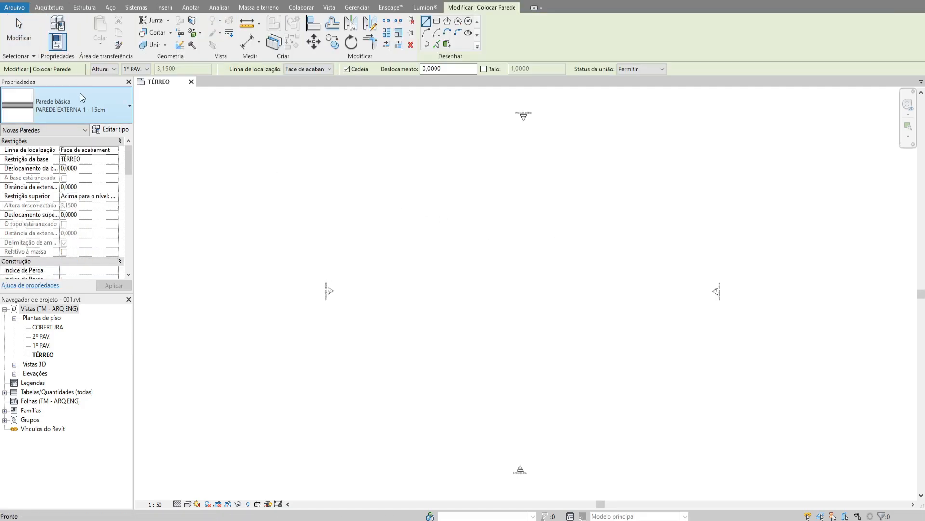
left_click(80, 94)
scroll(87, 177, "down", 5)
scroll(111, 234, "down", 1)
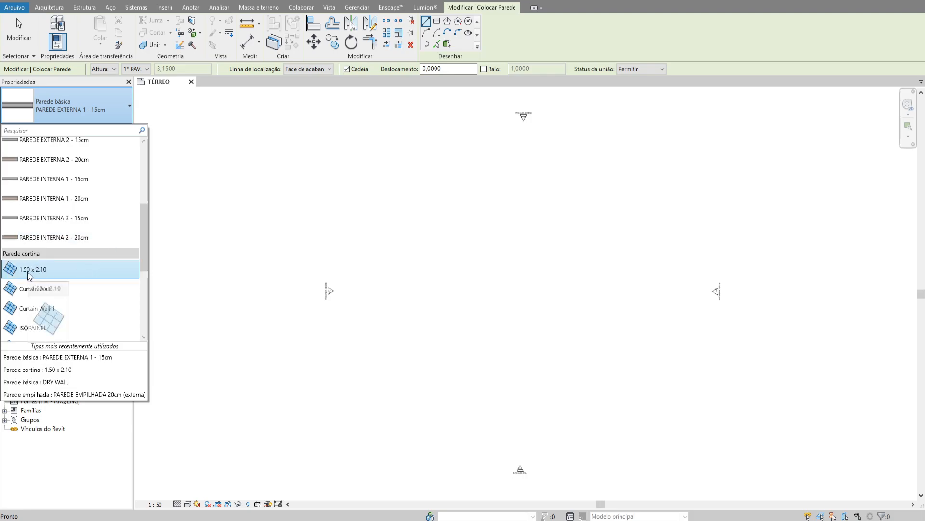
left_click(38, 272)
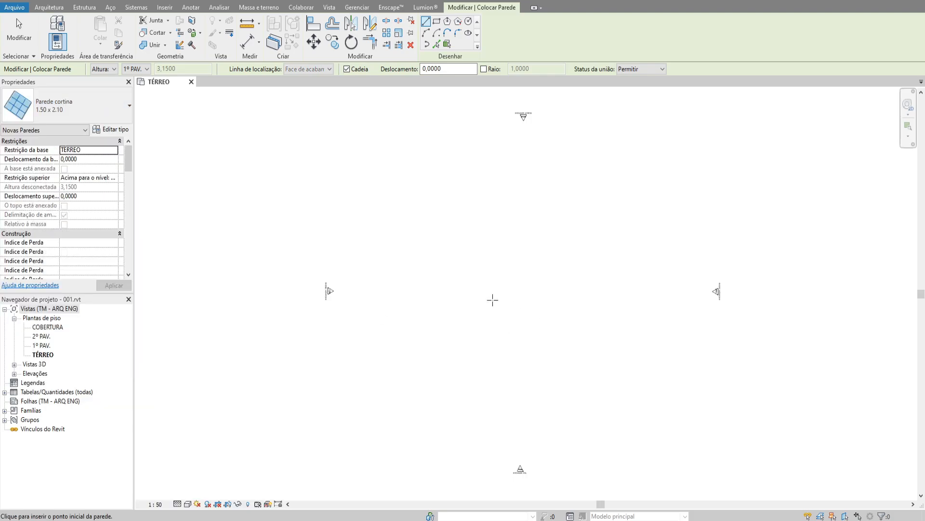
left_click(438, 285)
left_click(594, 285)
key("Escape")
key("Escape")
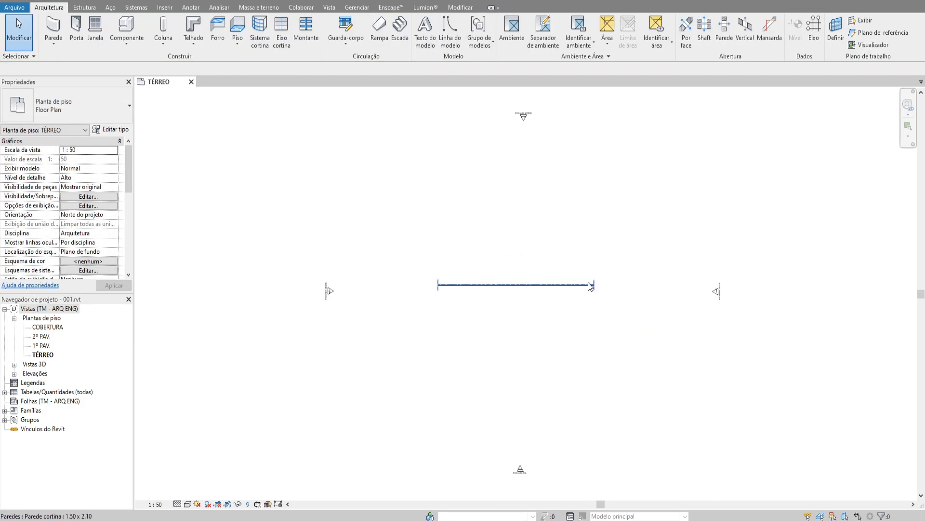
Examine the curtain wall's panels and mullions in the 3D view
key("3")
key("d")
middle_click_drag(611, 273, 570, 241, "shift")
scroll(570, 242, "down", 4)
left_click(852, 98)
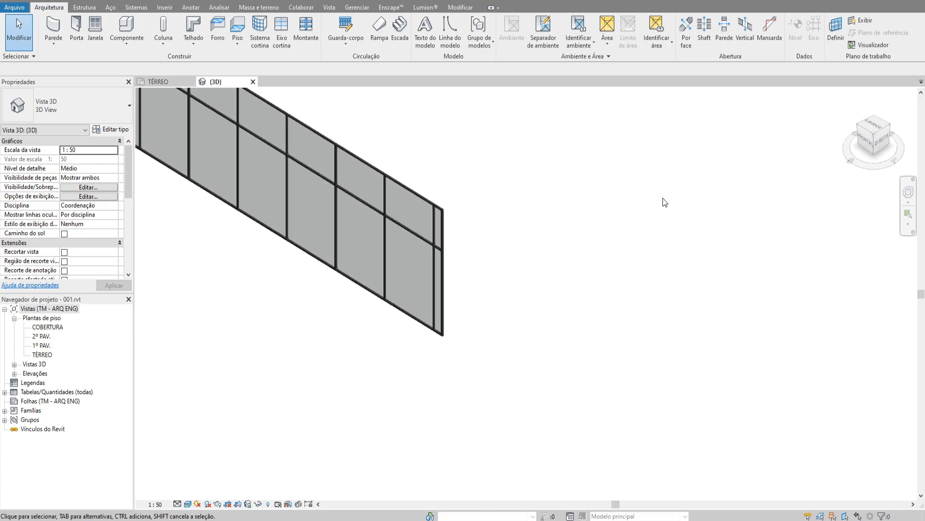
middle_click_drag(618, 285, 444, 309, "shift")
left_click(444, 296)
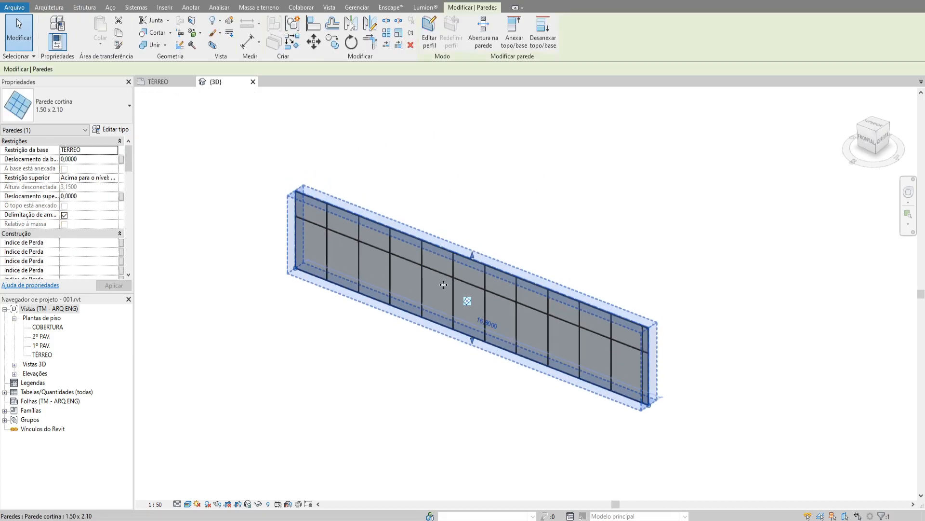
middle_click_drag(448, 291, 538, 253, "shift")
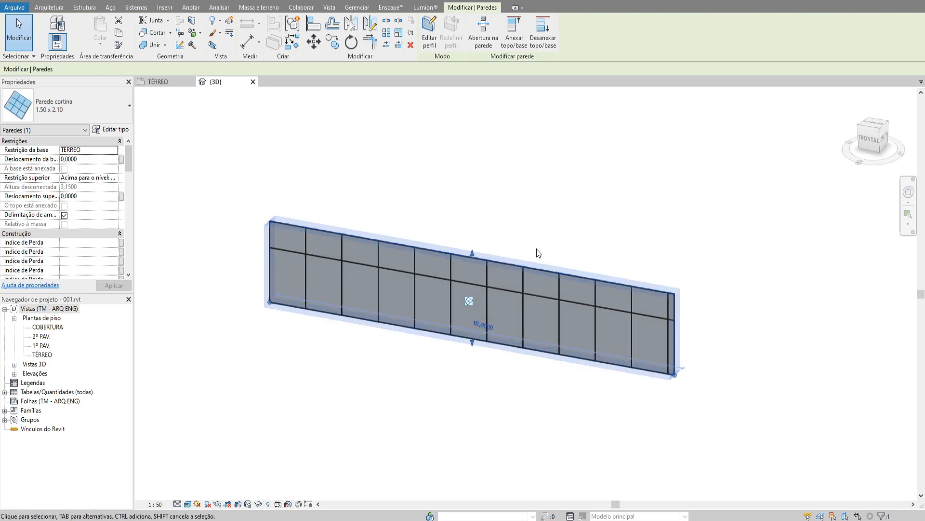
left_click(504, 216)
Delete the curtain wall from the TÉRREO plan
double_click(41, 355)
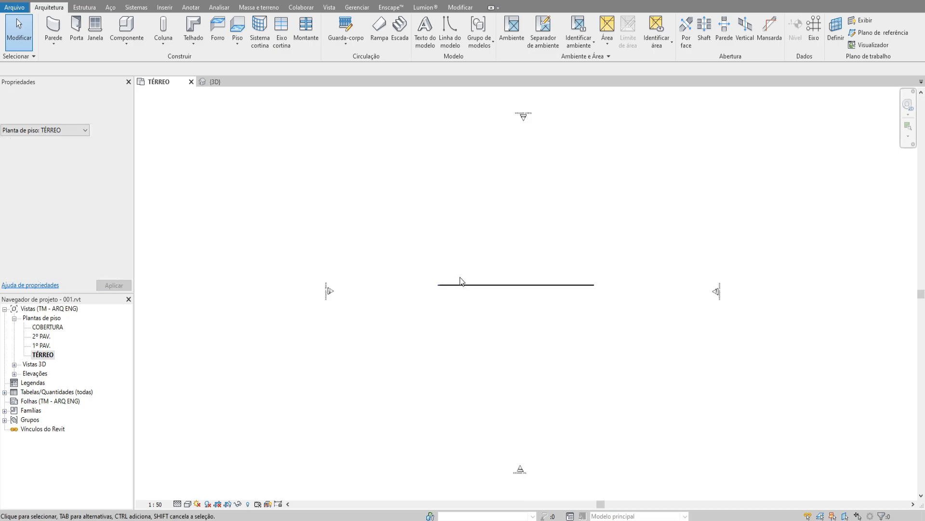
left_click(474, 294)
key("Delete")
middle_click_drag(503, 273, 455, 298)
key("w")
key("a")
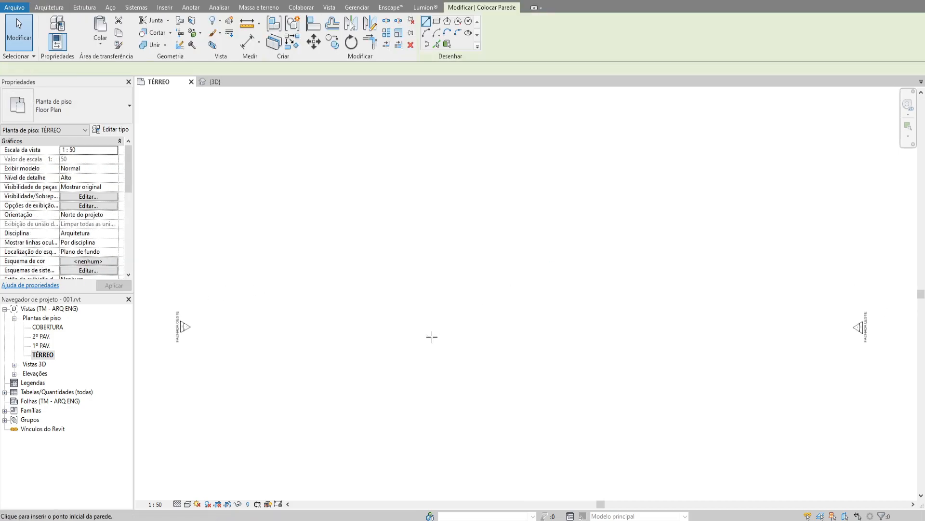
left_click(432, 336)
key("Escape")
key("Escape")
Draw a rectangle of PAREDE EXTERNA 1 - 15cm walls about 6.2 m by 11 m in the TÉRREO plan
key("w")
key("a")
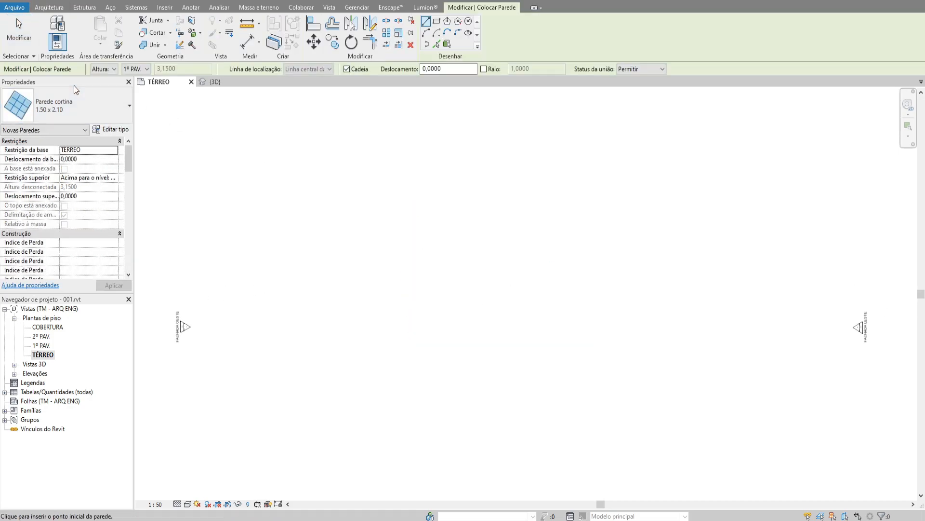
left_click(77, 106)
scroll(85, 196, "up", 2)
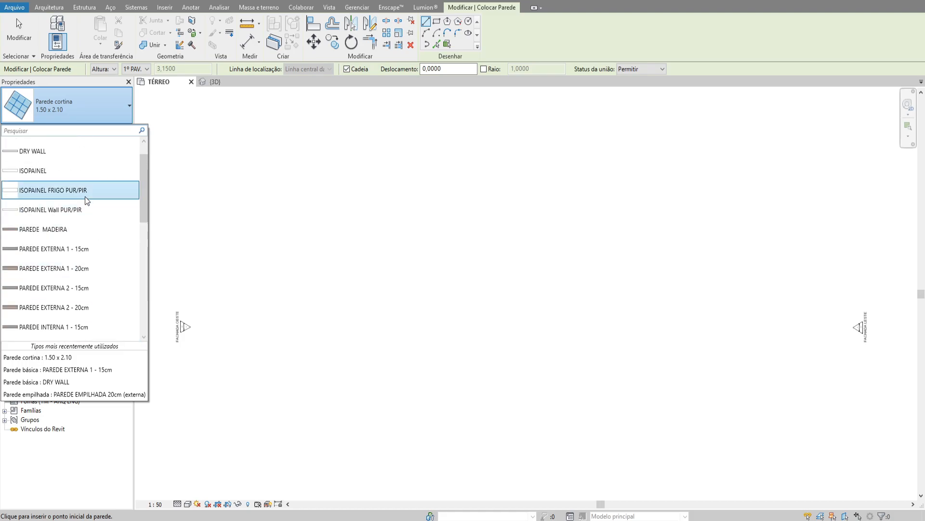
left_click(87, 247)
left_click(437, 22)
scroll(467, 320, "down", 3)
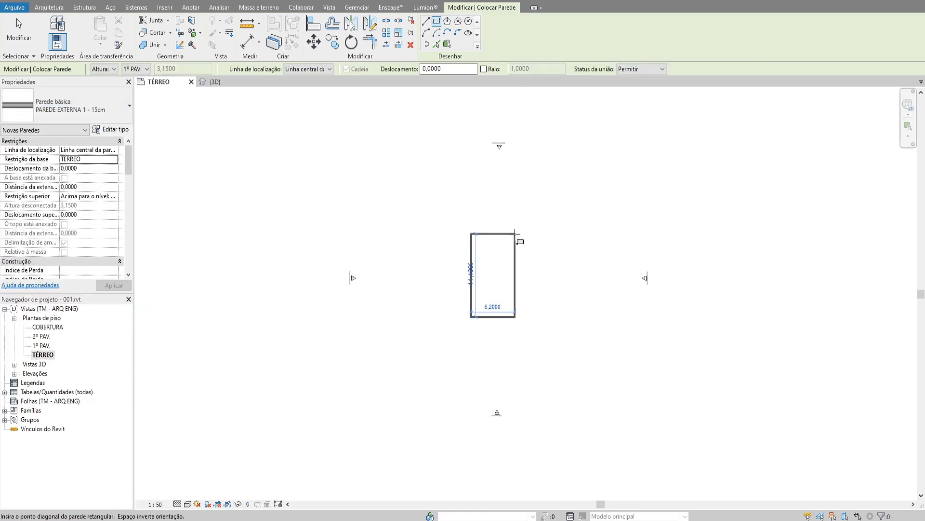
left_click(516, 233)
key("Escape")
key("Escape")
Split the front wall of the rectangle at two points in the 3D view
key("ctrl+Tab")
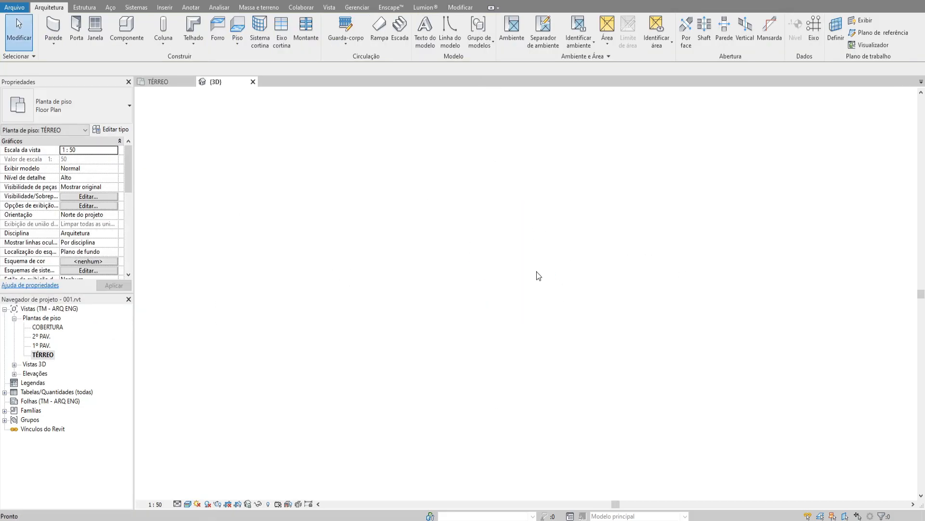
left_click(438, 344)
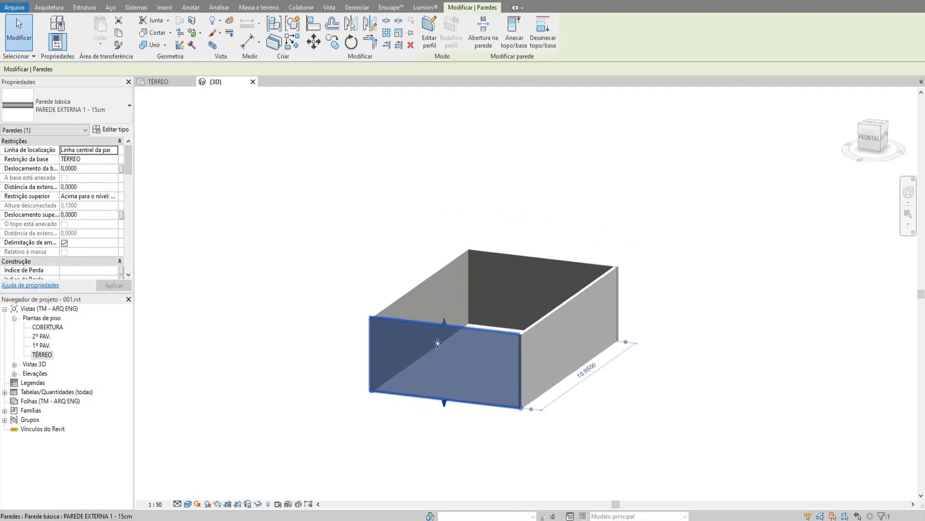
key("Escape")
scroll(400, 346, "up", 3)
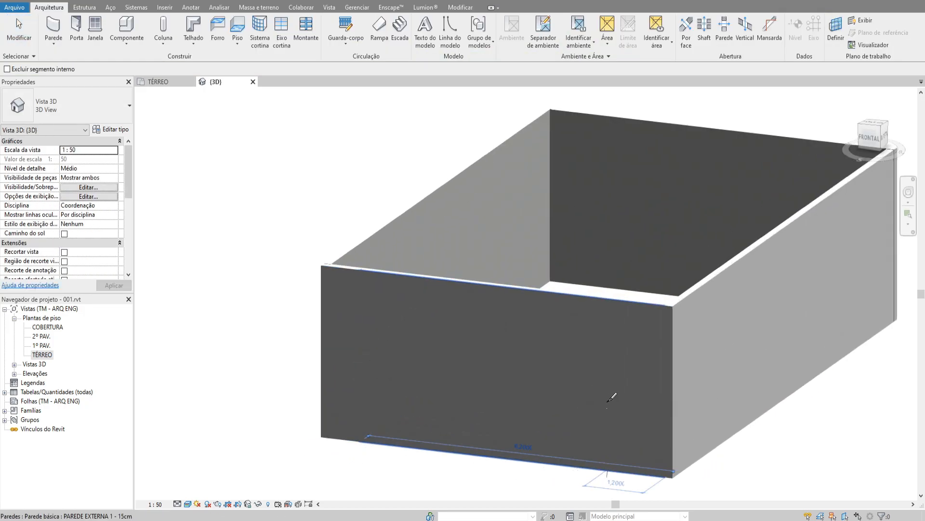
key("Escape")
left_click(543, 349)
middle_click_drag(542, 349, 522, 304, "shift")
key("Escape")
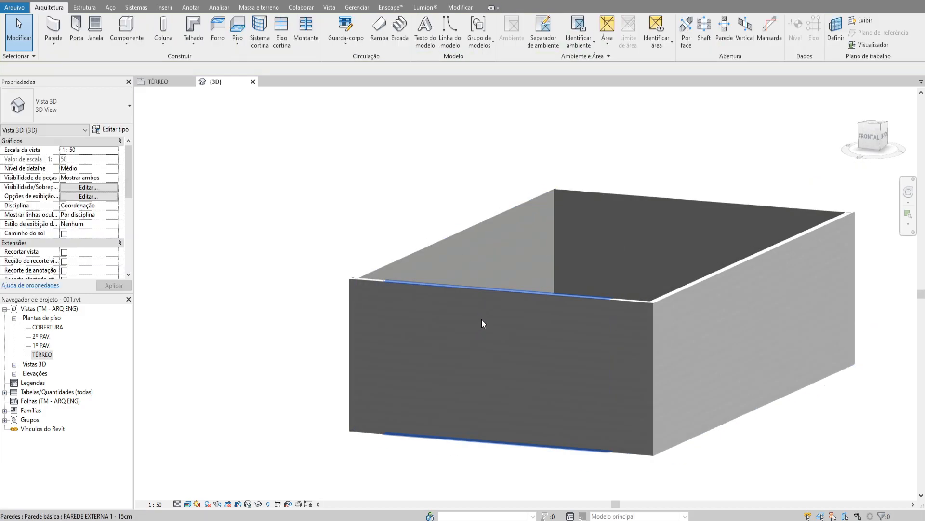
Split the long side wall adjoining the front wall at two points along its length
middle_click_drag(328, 99, 481, 208, "shift")
left_click(634, 291)
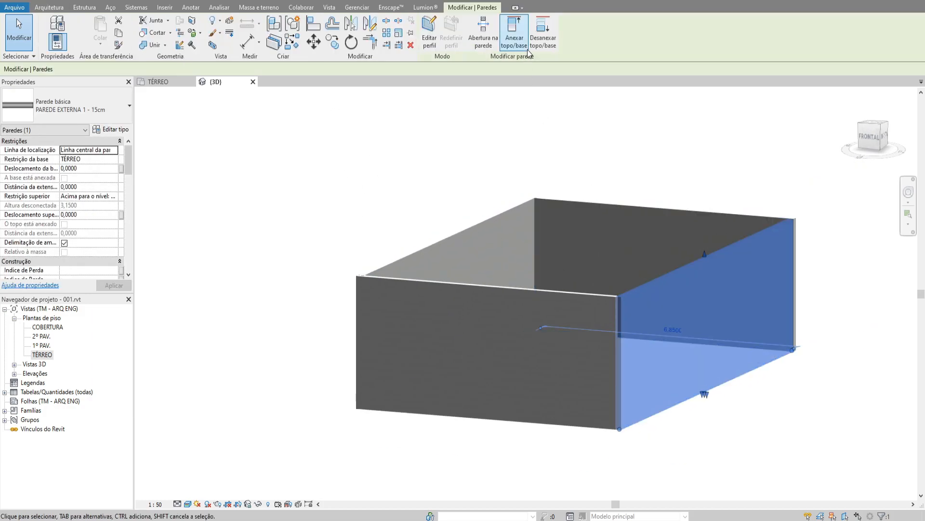
left_click(388, 24)
left_click(657, 302)
left_click(742, 272)
key("Escape")
Delete the middle segment of the split side wall and undo the deletion
left_click(706, 295)
key("Delete")
key("ctrl+z")
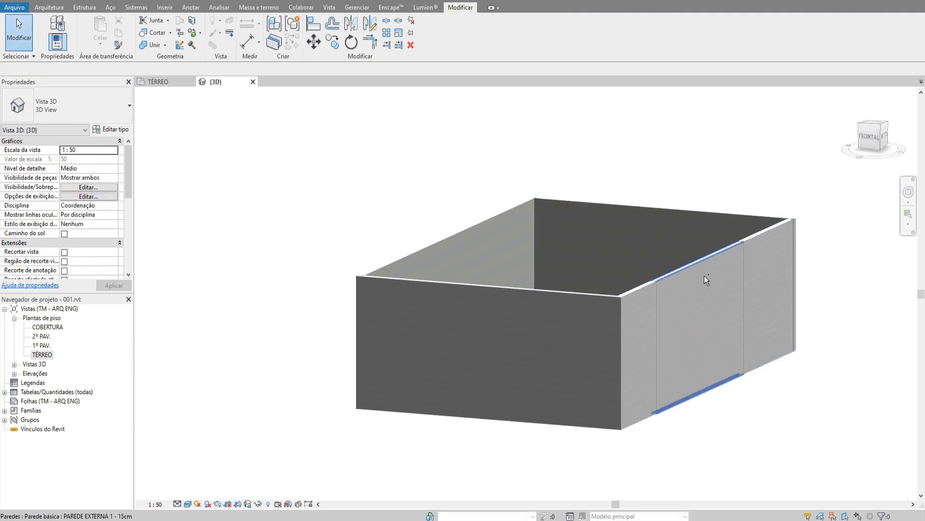
Change the middle segment of the split front wall to the 1.50 x 2.10 curtain wall type
left_click(511, 303)
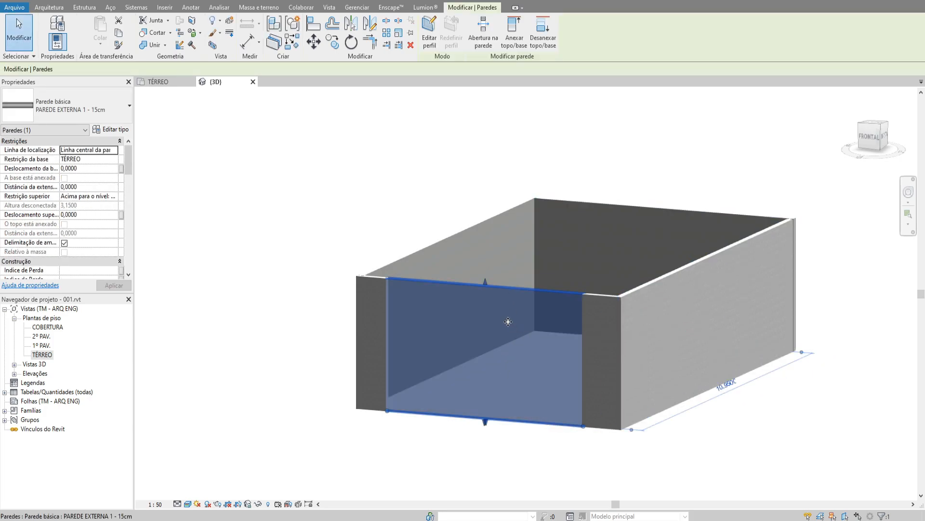
middle_click_drag(508, 322, 397, 291, "shift")
left_click(84, 128)
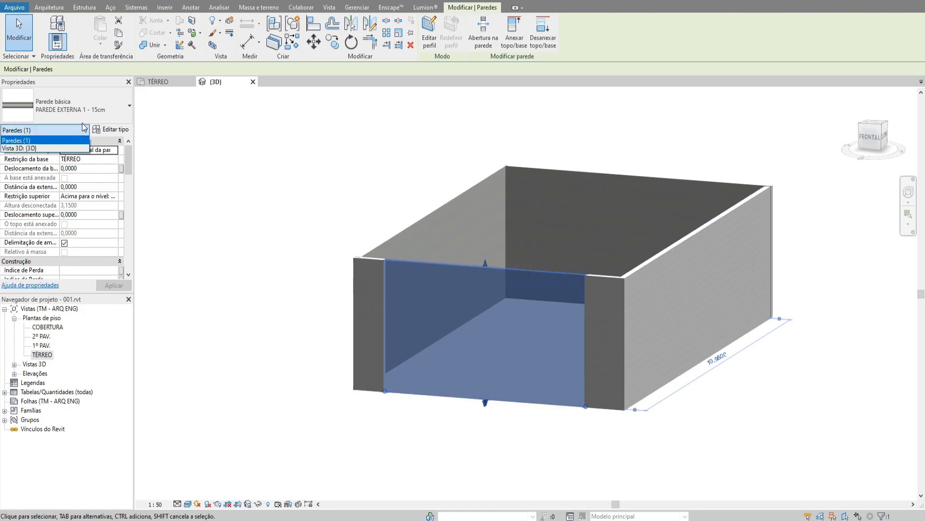
left_click(90, 100)
left_click(97, 106)
scroll(93, 202, "down", 4)
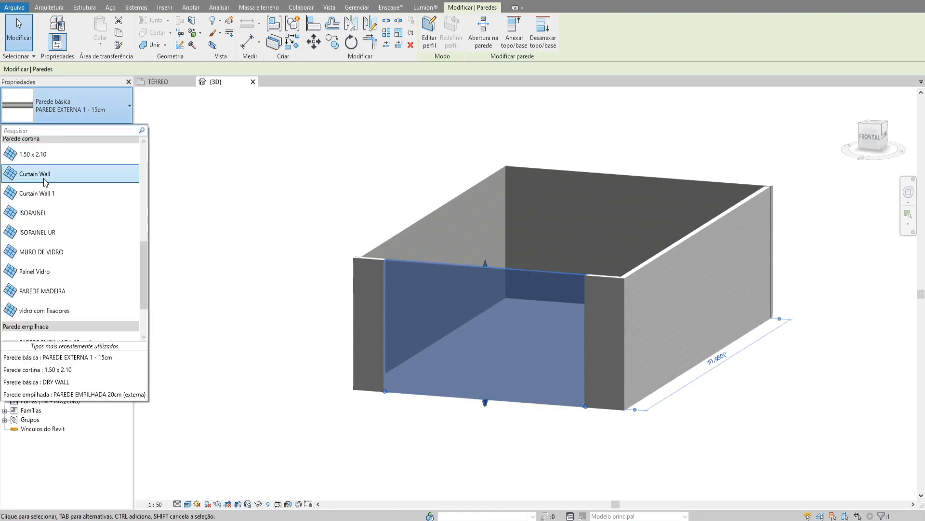
left_click(33, 154)
key("Escape")
Set the vertical grid spacing of the 1.50 x 2.10 curtain wall type to 1,0000 and apply it
middle_click_drag(580, 253, 619, 296, "shift")
scroll(524, 341, "up", 3)
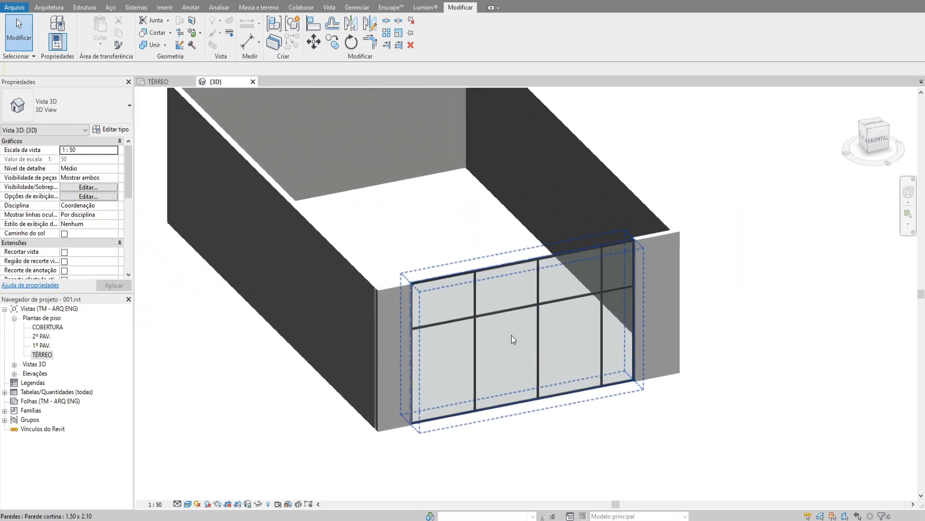
left_click(513, 339)
left_click(110, 130)
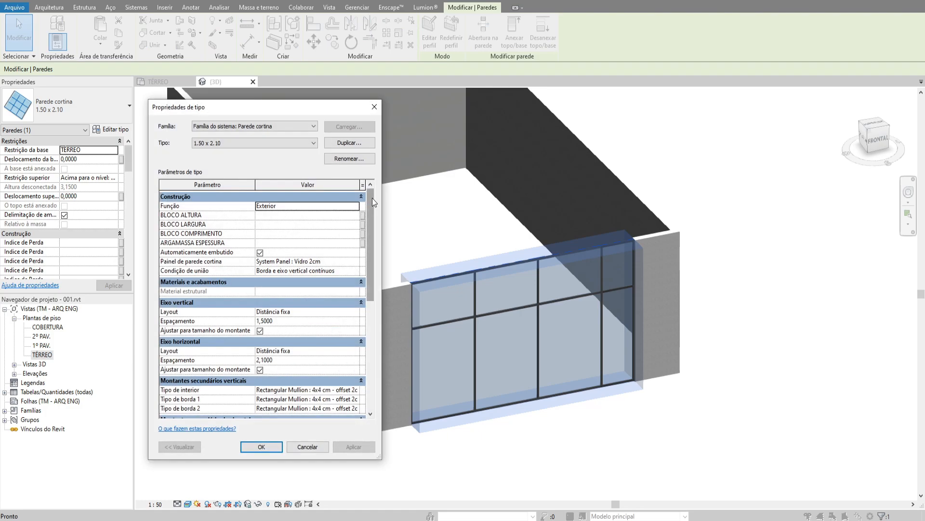
scroll(327, 287, "down", 1)
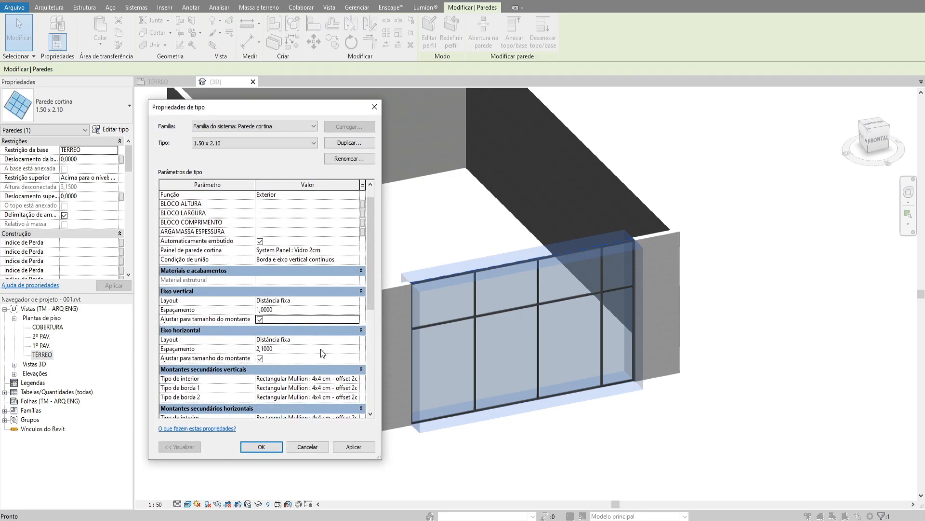
left_click(355, 446)
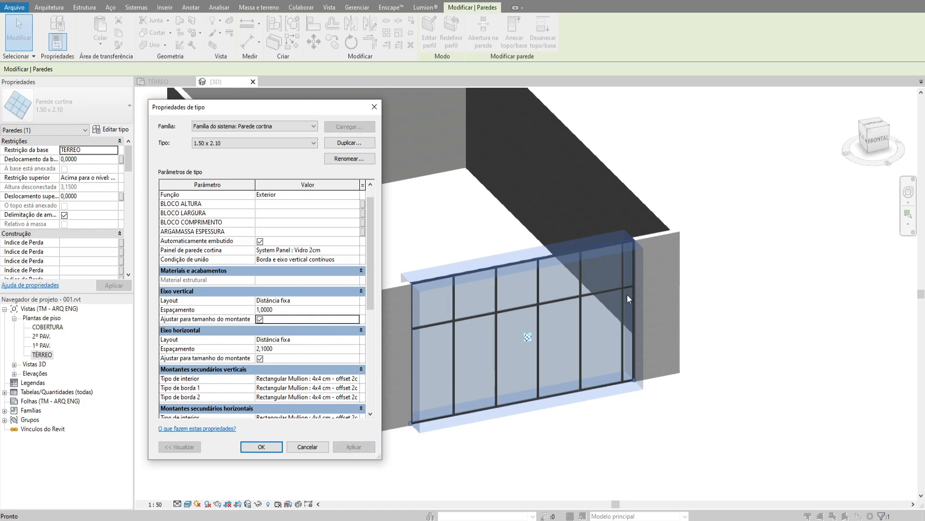
Try the Espaçamento máximo layout on the vertical grid, then apply Espaçamento mínimo instead
left_click(343, 300)
left_click(355, 301)
left_click(299, 332)
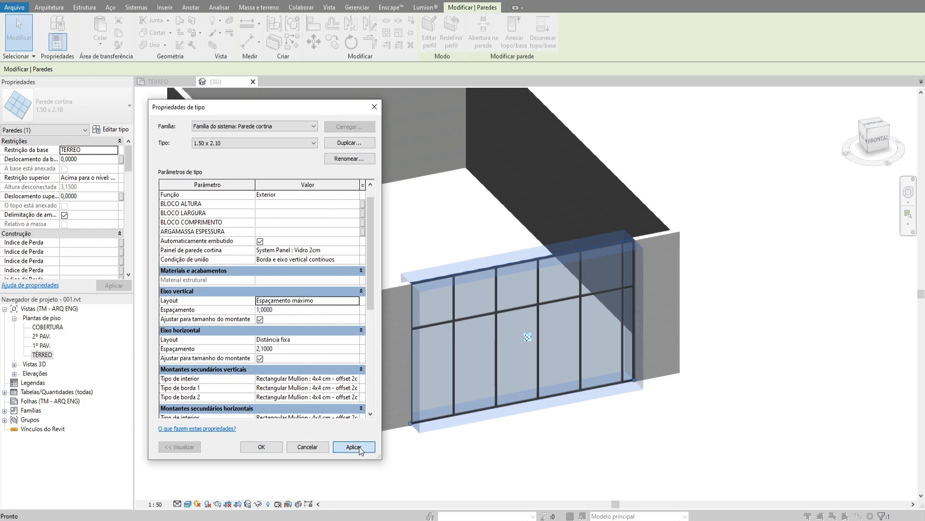
left_click(354, 446)
left_click(356, 300)
left_click(309, 342)
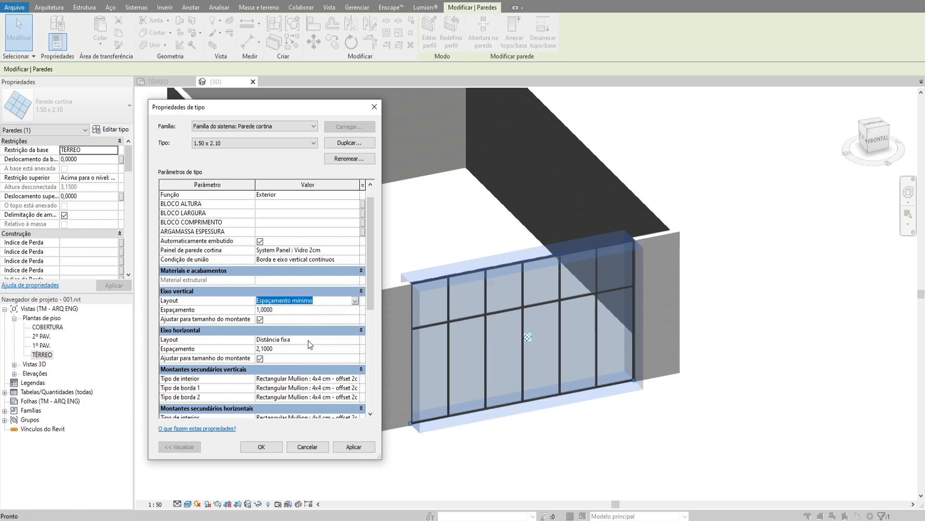
left_click(354, 446)
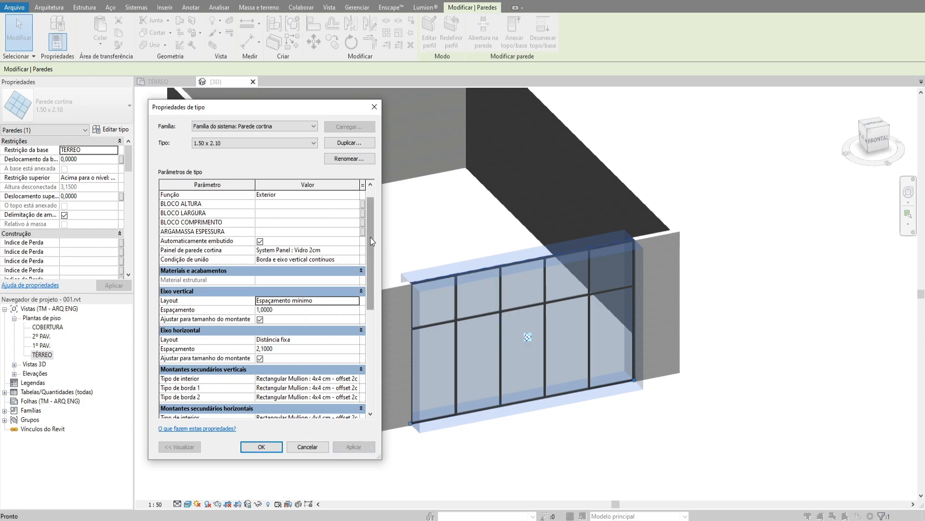
Try a horizontal grid spacing of 2, then the Espaçamento máximo and Espaçamento mínimo layouts for the horizontal grid
scroll(339, 322, "down", 1)
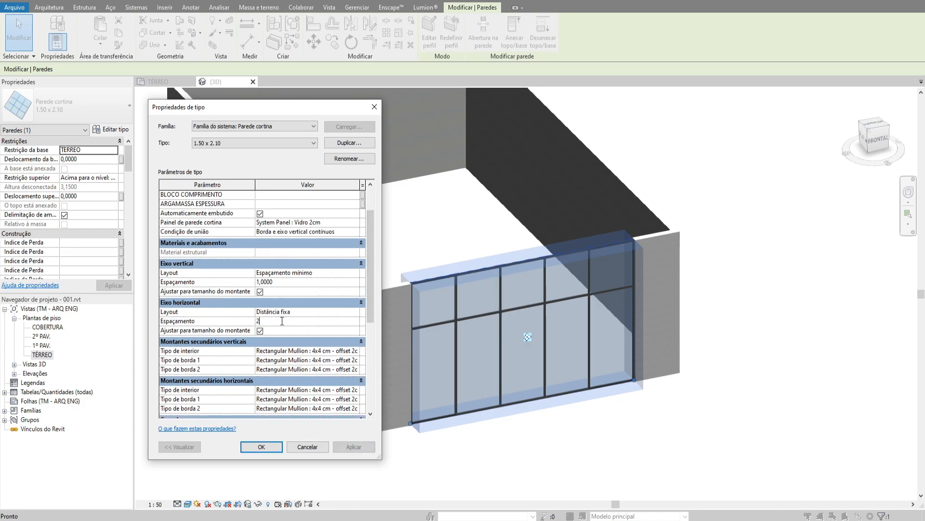
left_click(353, 446)
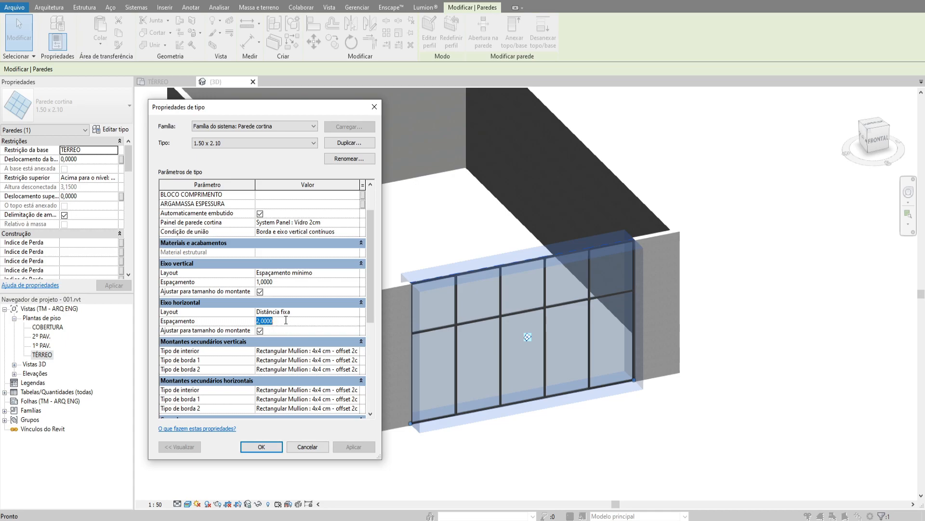
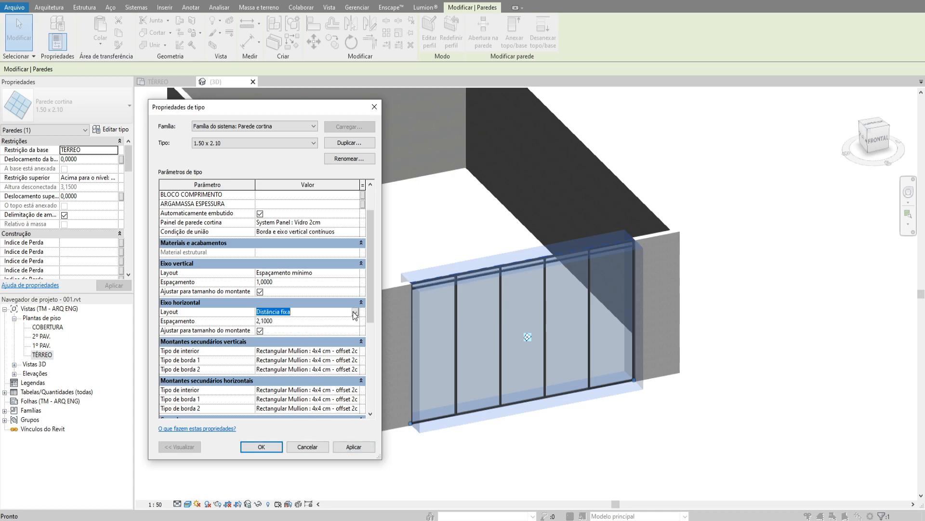
left_click(354, 311)
left_click(298, 343)
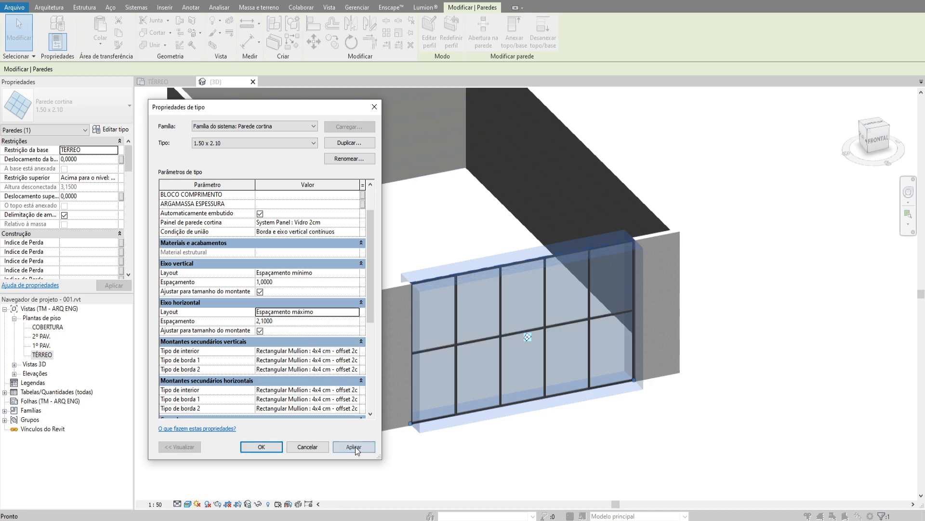
left_click(355, 312)
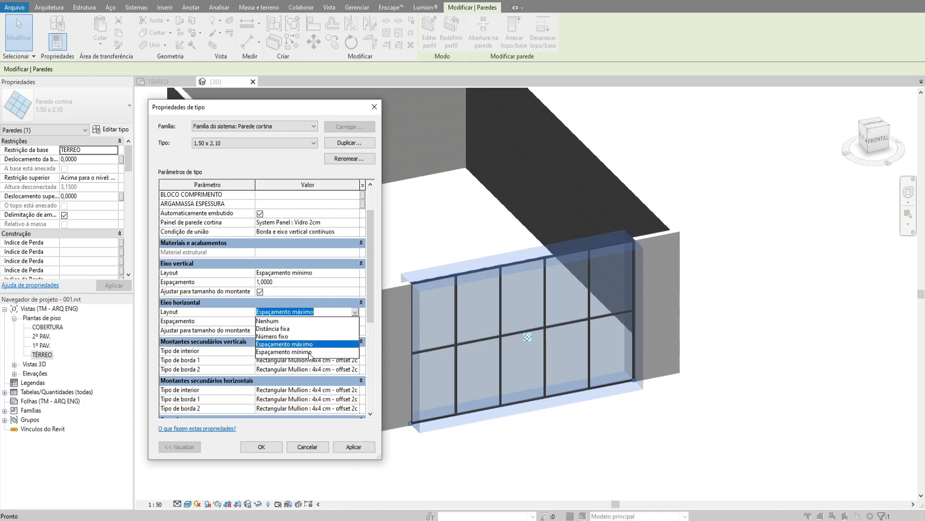
left_click(308, 352)
left_click(357, 313)
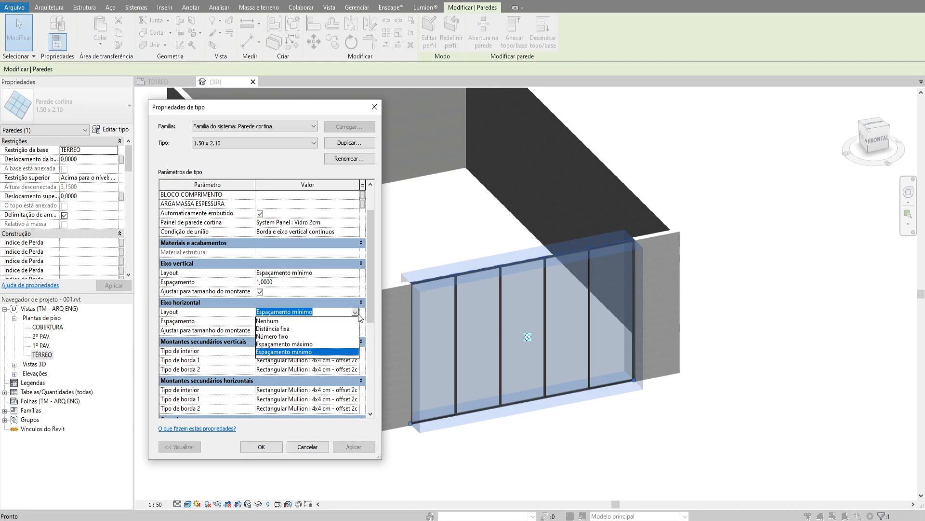
left_click(303, 344)
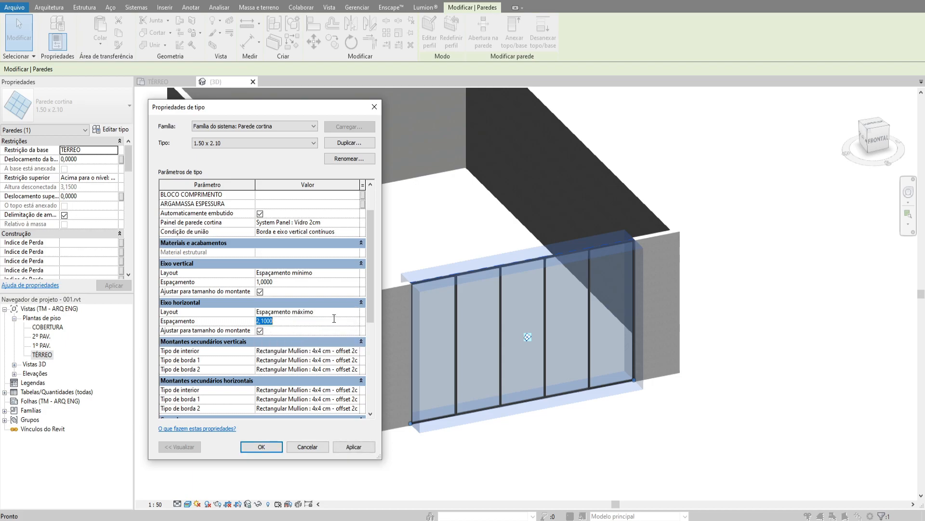
Set the horizontal grid layout back to Distância fixa and accept the curtain wall type changes
left_click(355, 313)
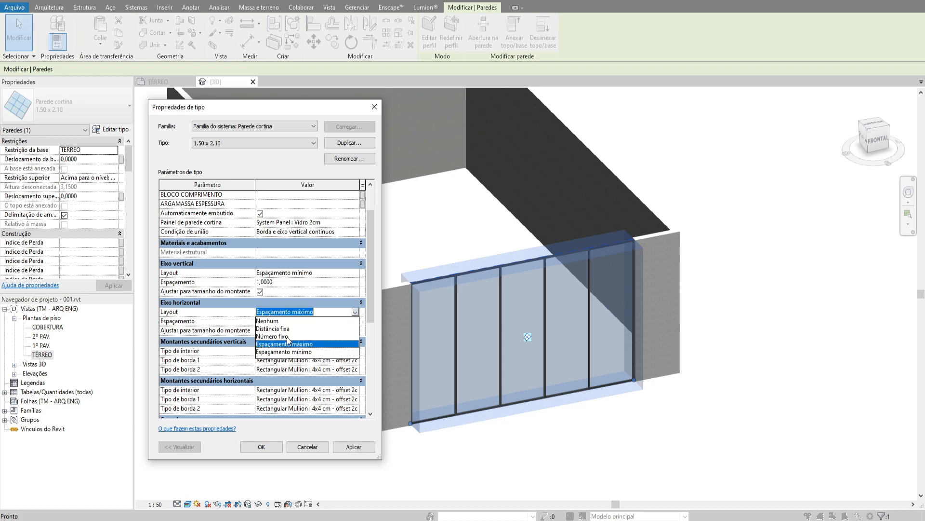
left_click(278, 329)
left_click(355, 446)
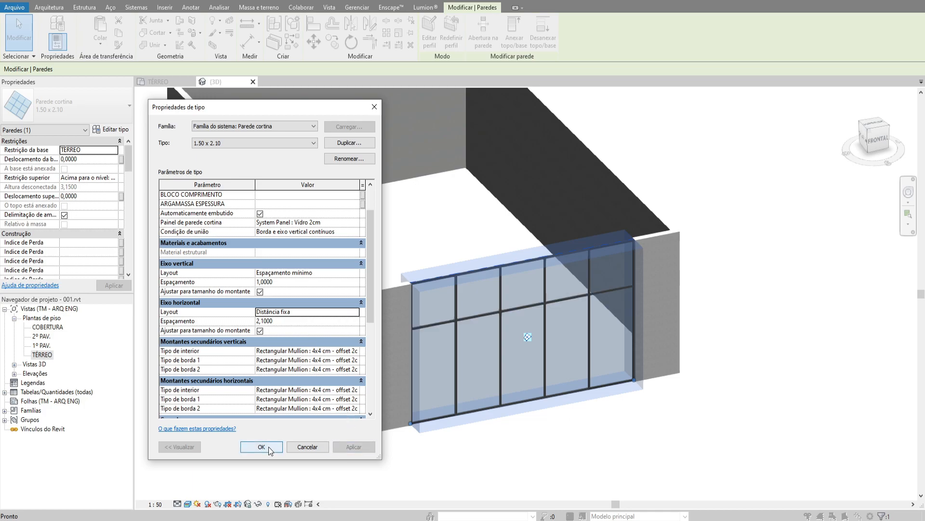
left_click(261, 446)
key("Escape")
Examine the front curtain wall in the 3D view and in the TÉRREO floor plan, ending back in 3D
scroll(528, 364, "up", 3)
middle_click_drag(527, 363, 562, 321, "shift")
scroll(519, 353, "down", 4)
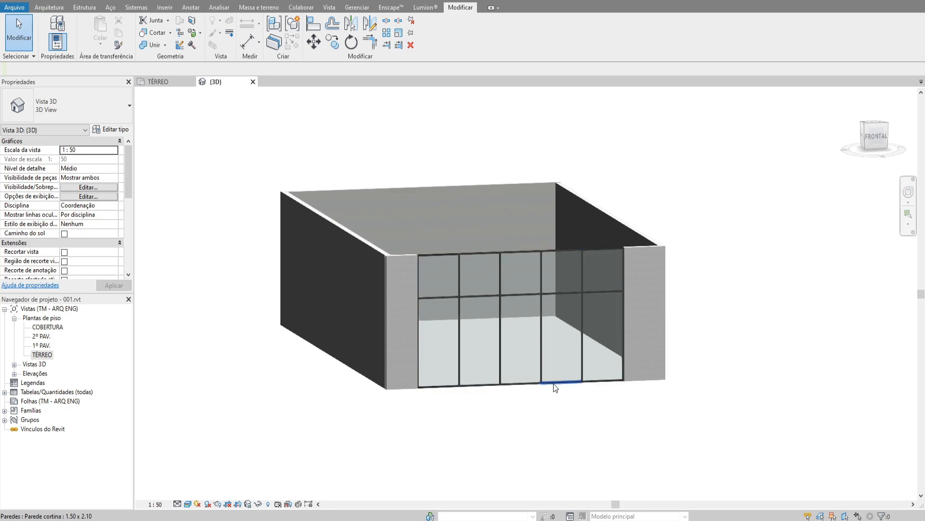
mouse_move(565, 383)
middle_mouse_down("shift")
mouse_move(591, 413)
mouse_move(543, 359)
mouse_move(564, 382)
middle_mouse_up("shift")
scroll(564, 382, "up", 2)
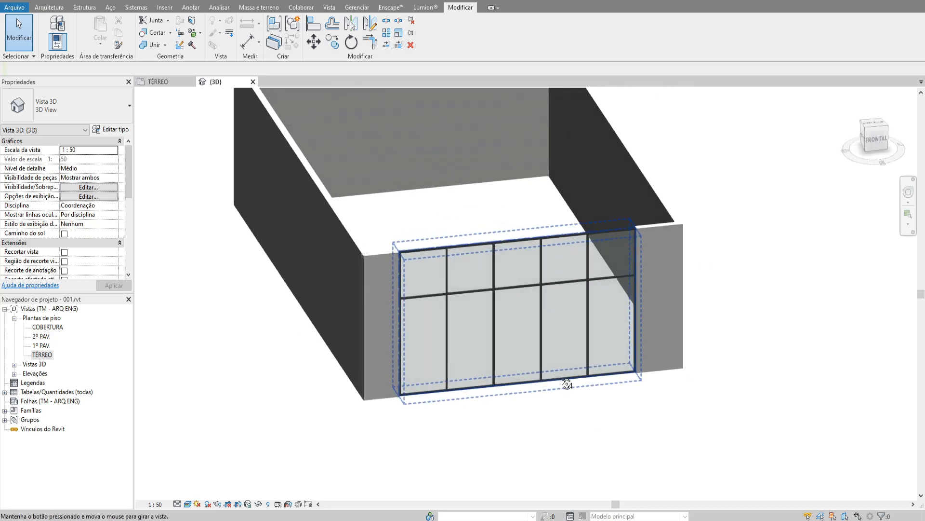
scroll(516, 322, "up", 2)
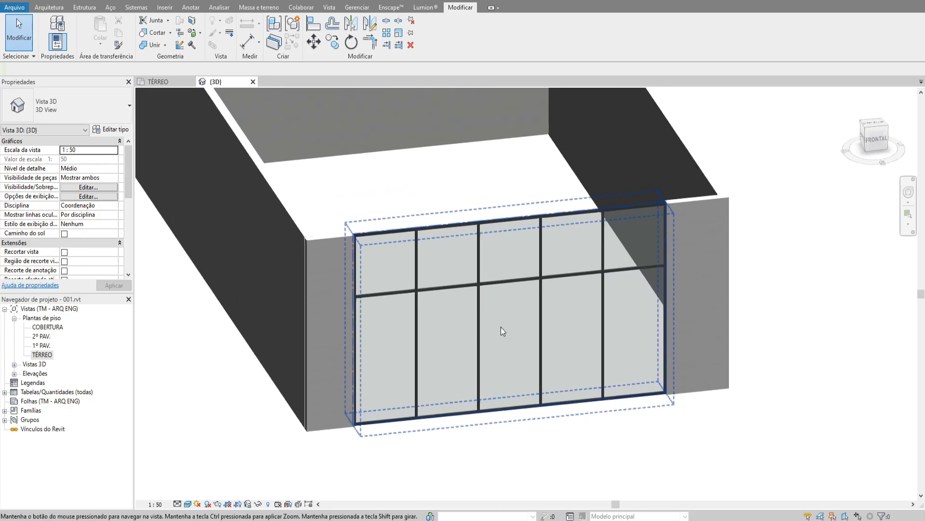
left_click(44, 355)
double_click(43, 355)
scroll(455, 326, "up", 6)
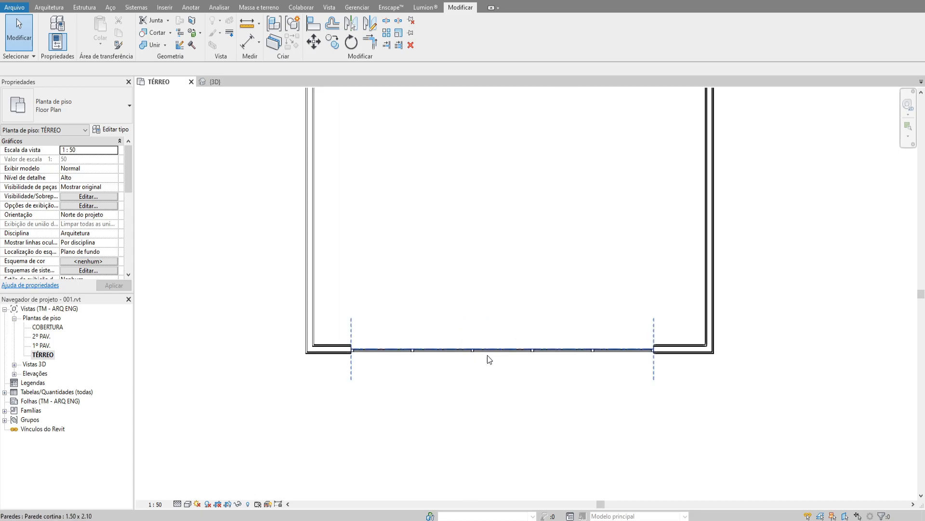
left_click(505, 351)
key("ctrl+Tab")
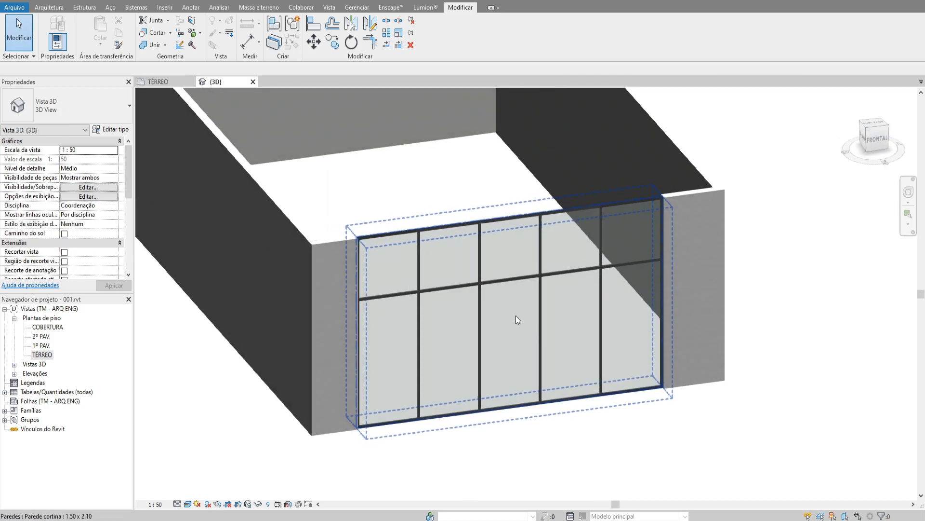
Unpin the middle panel in the lower row of the front curtain wall
key("Tab")
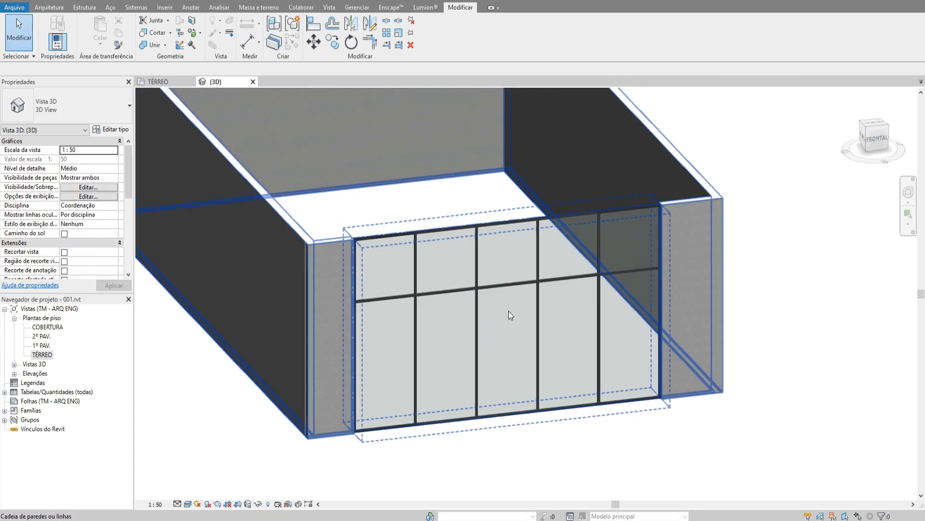
left_click(508, 311)
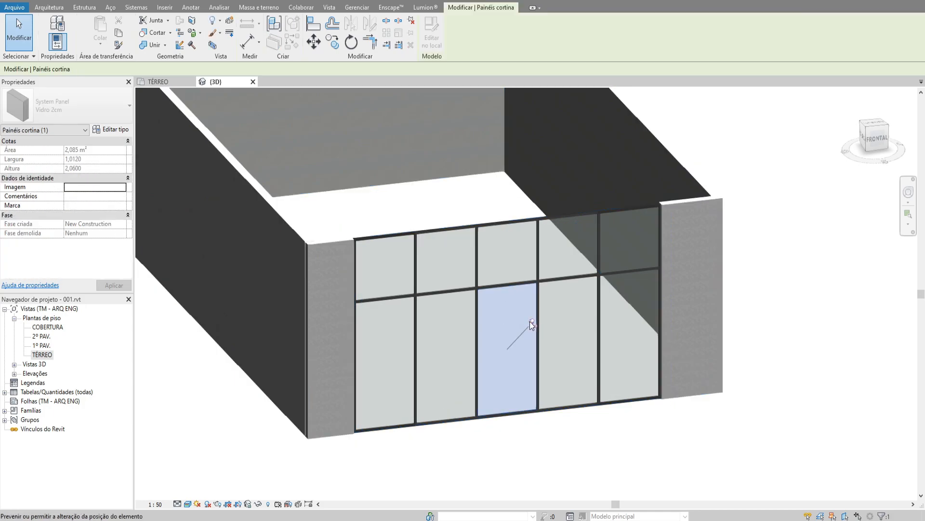
left_click(532, 322)
key("Escape")
Change the unpinned lower middle glass panel to the basic wall type DRY WALL
key("Tab")
key("Tab")
key("Tab")
left_click(508, 297)
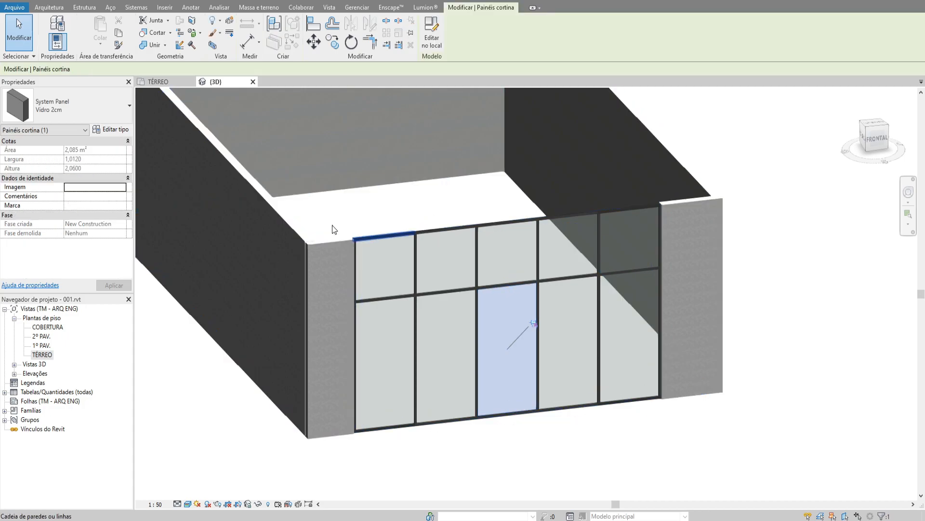
left_click(56, 108)
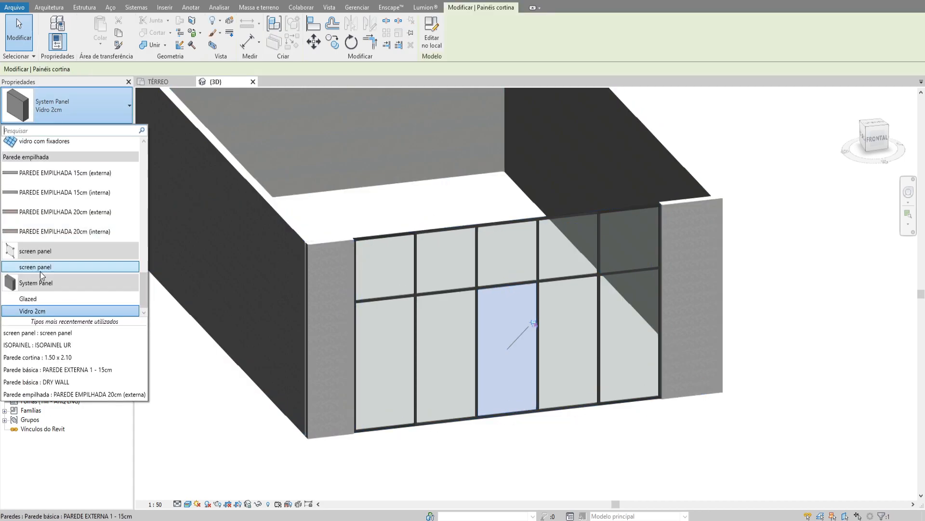
scroll(47, 225, "up", 8)
scroll(47, 225, "up", 8)
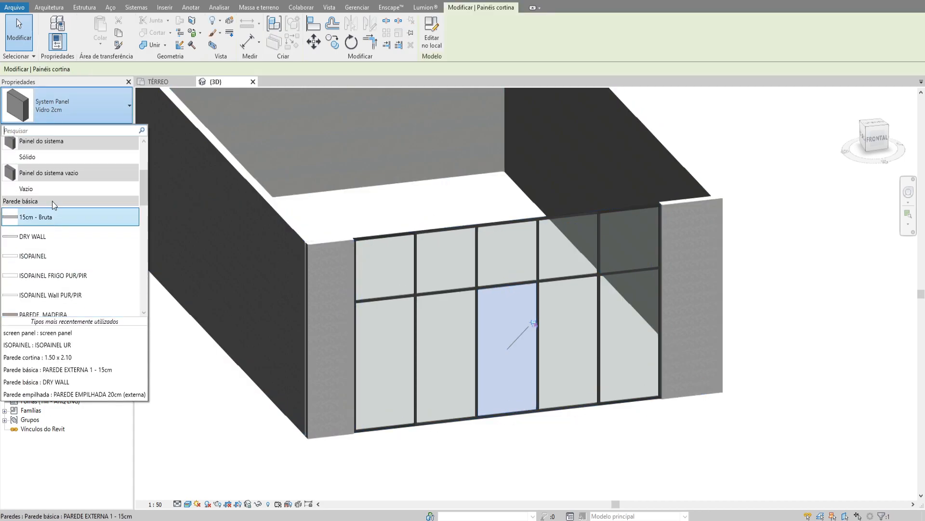
scroll(53, 212, "down", 3)
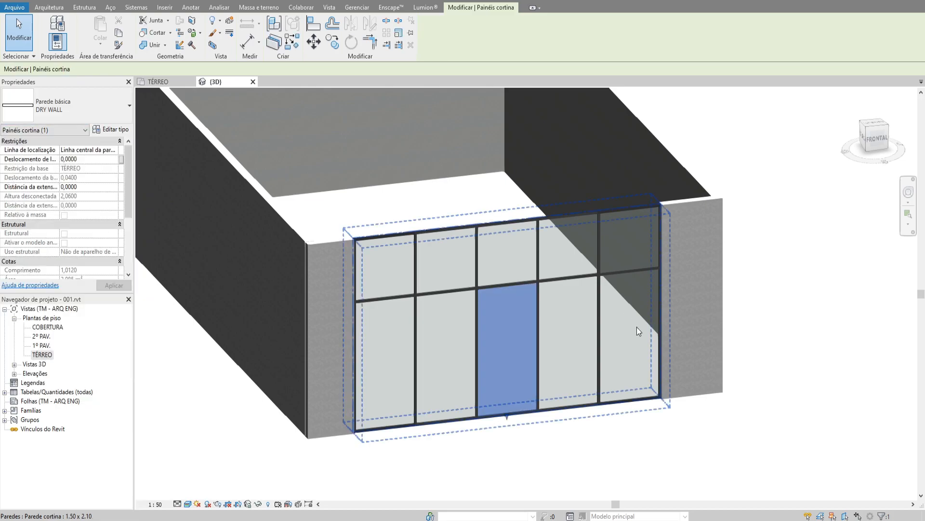
key("Escape")
Place a PORTA PADRÃO 1 80X210 door in the DRY WALL panel of the curtain wall
middle_click_drag(606, 408, 517, 383, "shift")
key("d")
key("r")
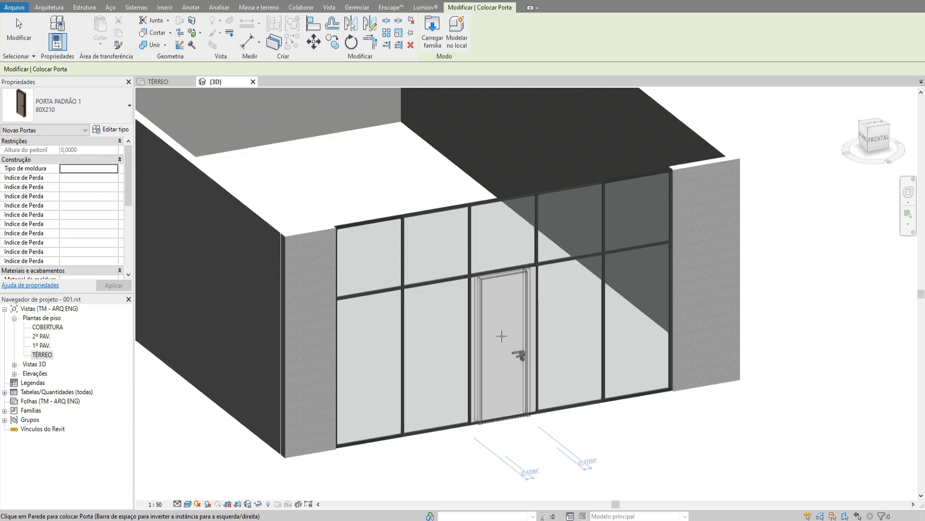
left_click(502, 336)
key("Escape")
Delete both TINTA LÁTEX substrate layers from the assembly of the DRY WALL panel around the door
middle_click_drag(511, 337, 697, 322, "shift")
scroll(519, 289, "up", 1)
middle_click_drag(518, 289, 556, 290, "shift")
scroll(555, 287, "up", 3)
middle_click_drag(667, 301, 660, 271, "shift")
left_click(668, 258)
key("Tab")
left_click(669, 258)
scroll(668, 259, "down", 2)
middle_click_drag(668, 258, 646, 258)
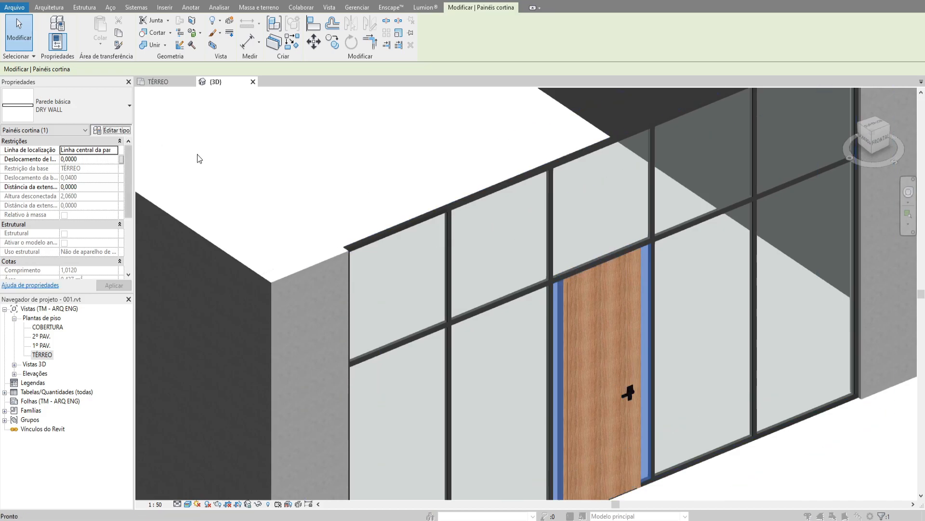
left_click(111, 130)
left_click(282, 216)
left_click(284, 222)
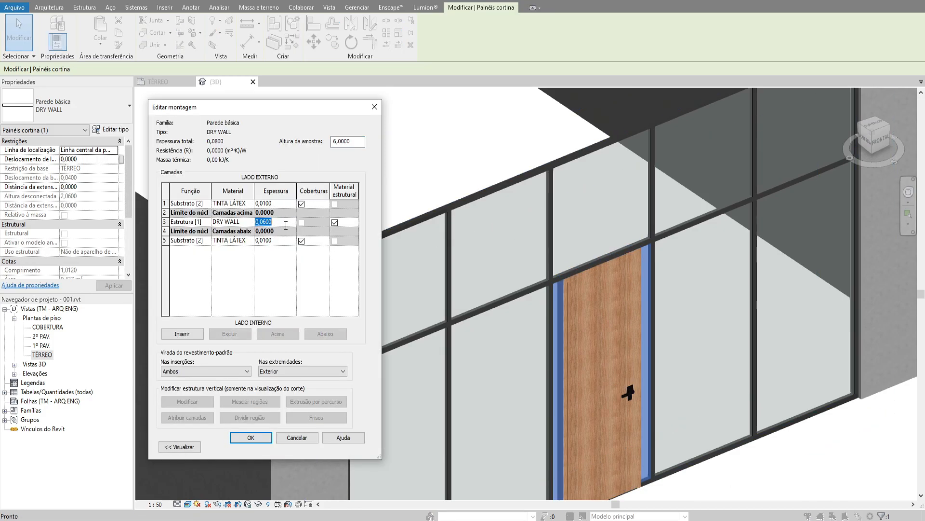
left_click(230, 332)
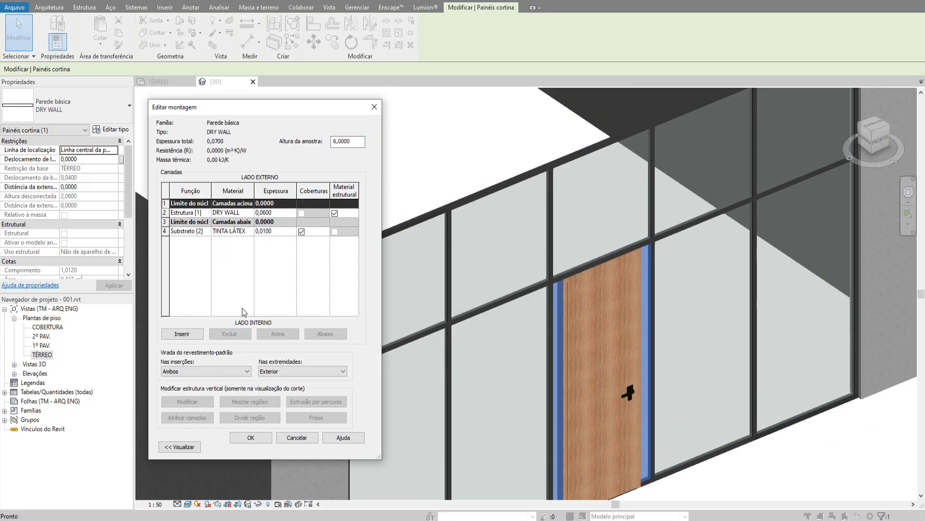
left_click(225, 335)
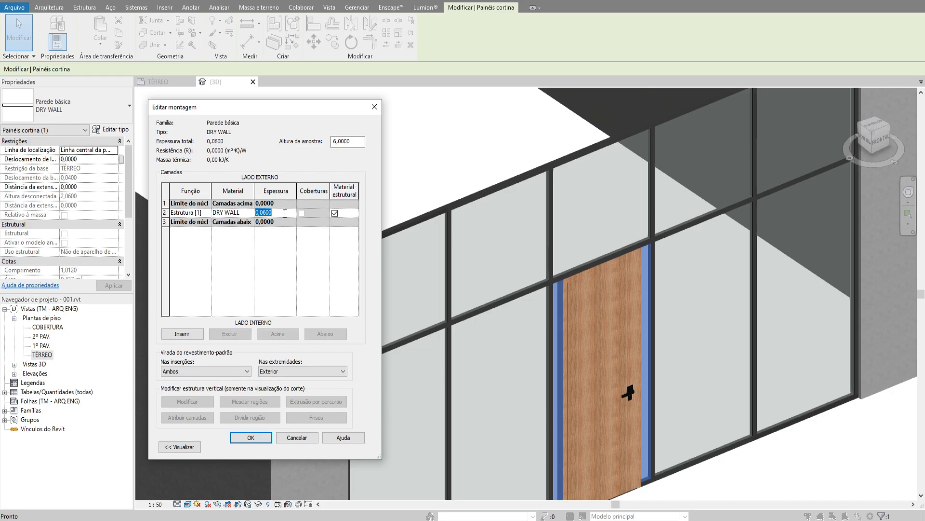
Accept the edited DRY WALL assembly and close the wall's type properties
left_click(250, 436)
left_click(248, 440)
middle_click_drag(511, 250, 601, 273, "shift")
Change the door in the curtain wall's lower middle panel to the type PIVOTANTE VIDRO TEMP 1000 x 2100 mm
left_click(604, 263)
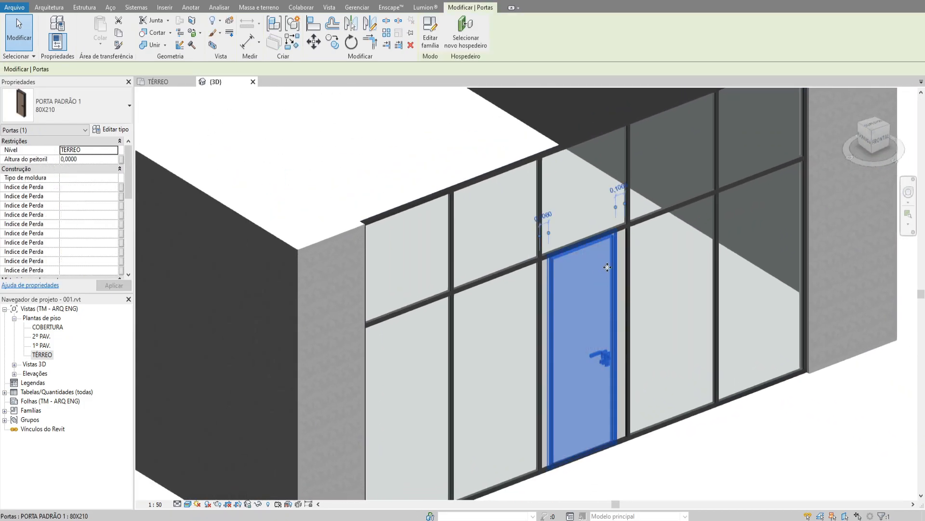
left_click(62, 106)
scroll(103, 245, "down", 3)
scroll(97, 254, "up", 10)
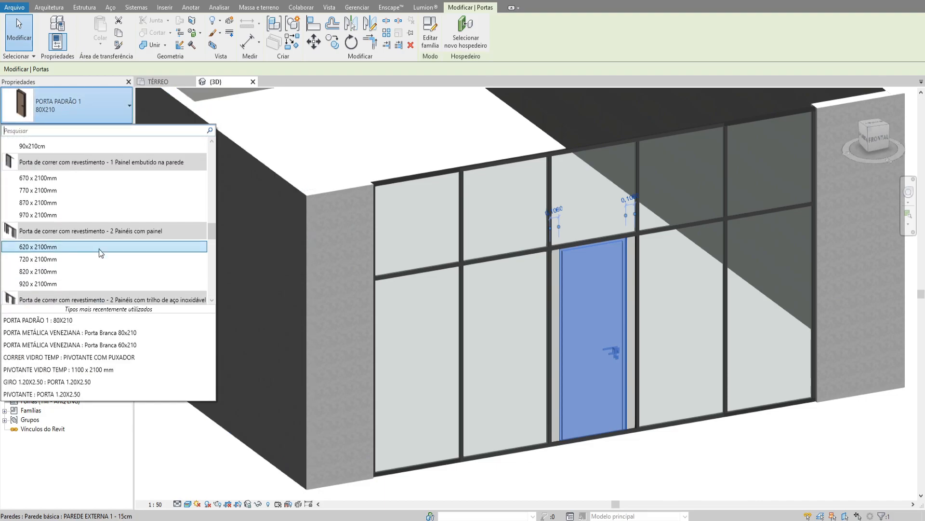
scroll(99, 249, "up", 5)
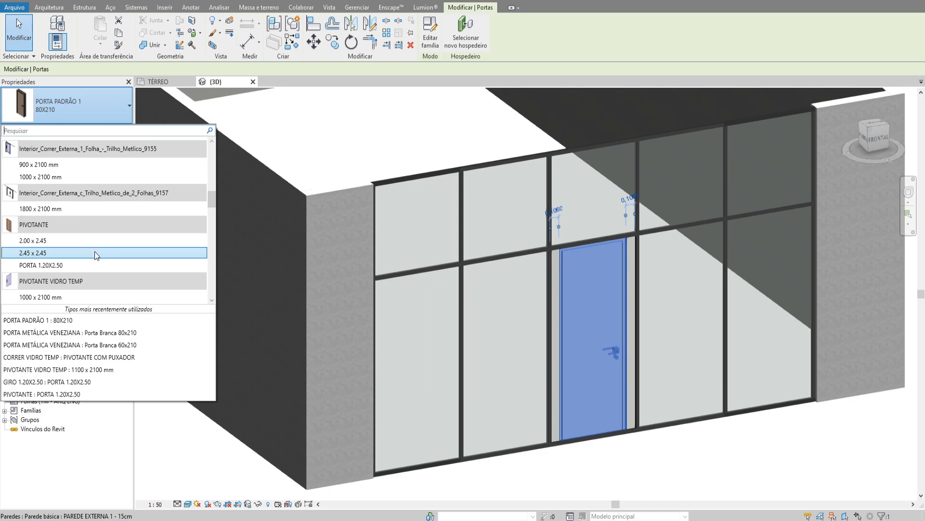
scroll(95, 251, "down", 1)
left_click(49, 250)
middle_click_drag(684, 360, 600, 324, "shift")
scroll(626, 316, "up", 1)
key("Escape")
Apply the Espaçamento máximo layout to the vertical grid of the 1.50 x 2.10 curtain wall type
left_click(549, 150)
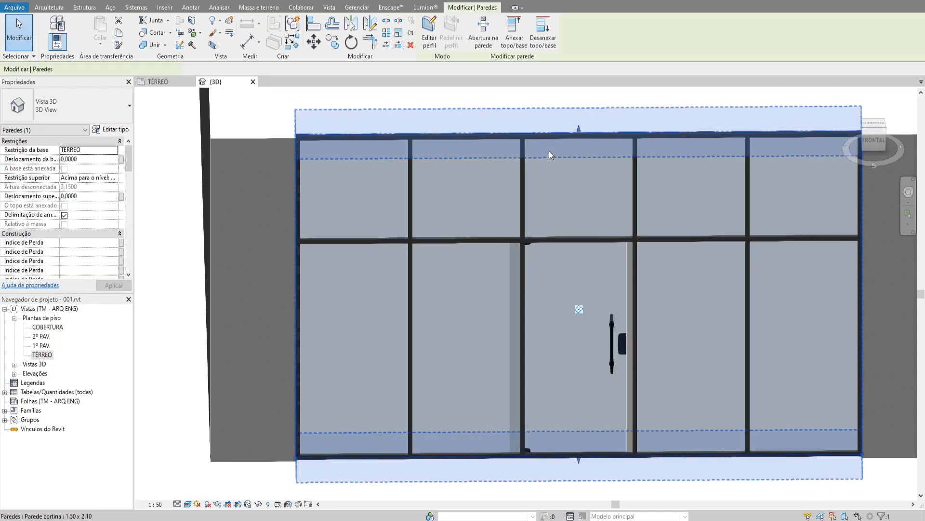
left_click(110, 130)
left_click_drag(371, 243, 372, 257)
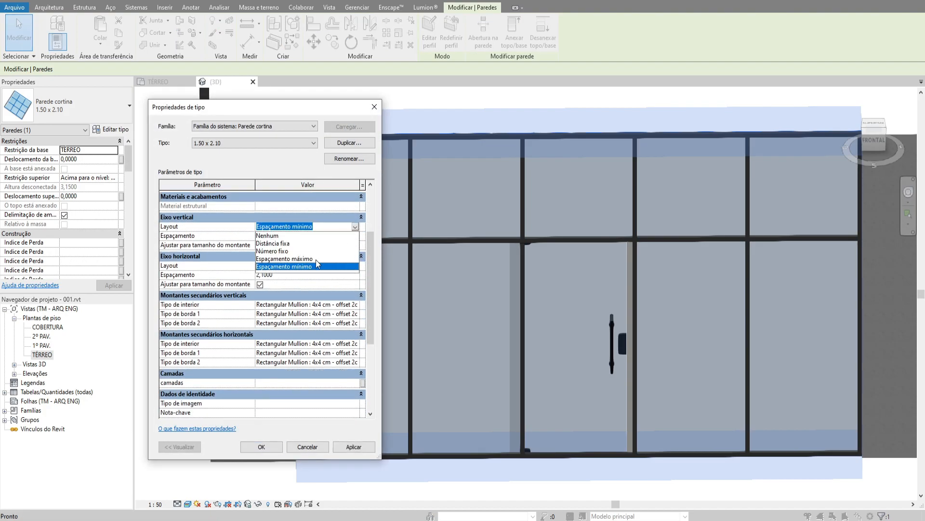
left_click(310, 259)
left_click(291, 236)
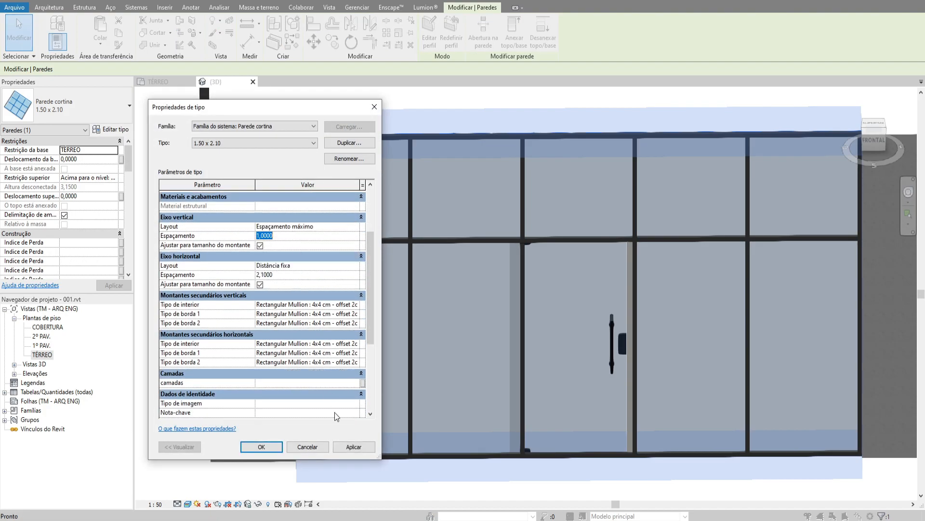
left_click(347, 447)
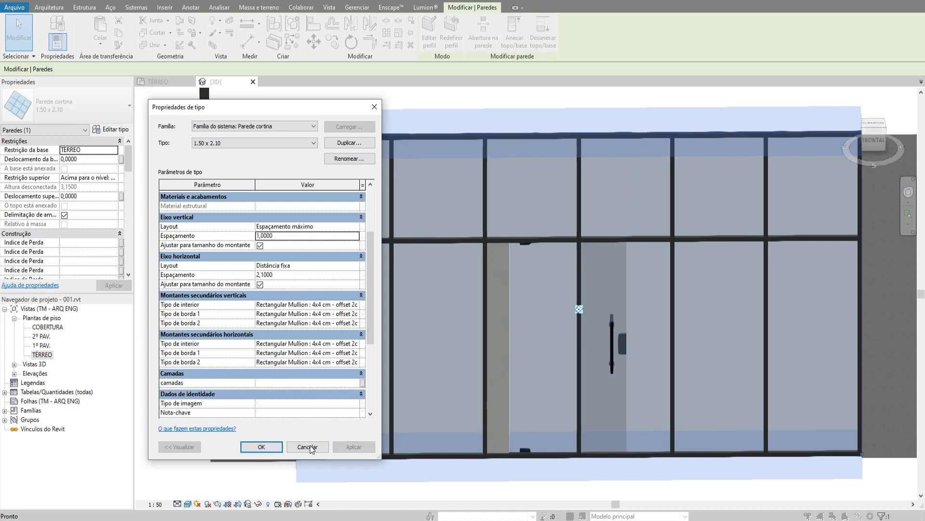
Set the curtain wall type's vertical grid layout to Distância fixa, keeping the 1,0000 spacing, and accept the type properties
left_click(355, 227)
left_click(281, 244)
left_click(298, 237)
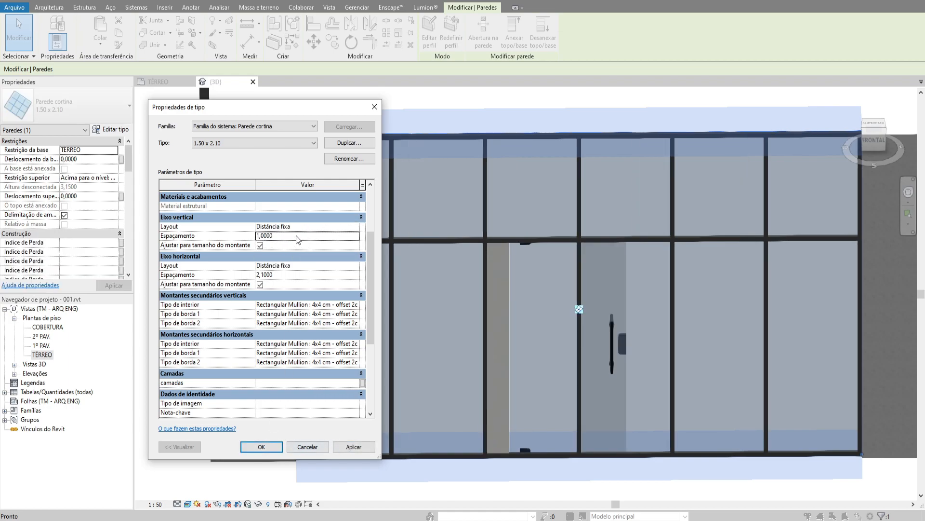
left_click(262, 446)
Set Vão_Largura to 1 in the type properties of the glass pivot door
middle_click_drag(497, 339, 574, 363, "shift")
left_click(551, 307)
left_click(118, 130)
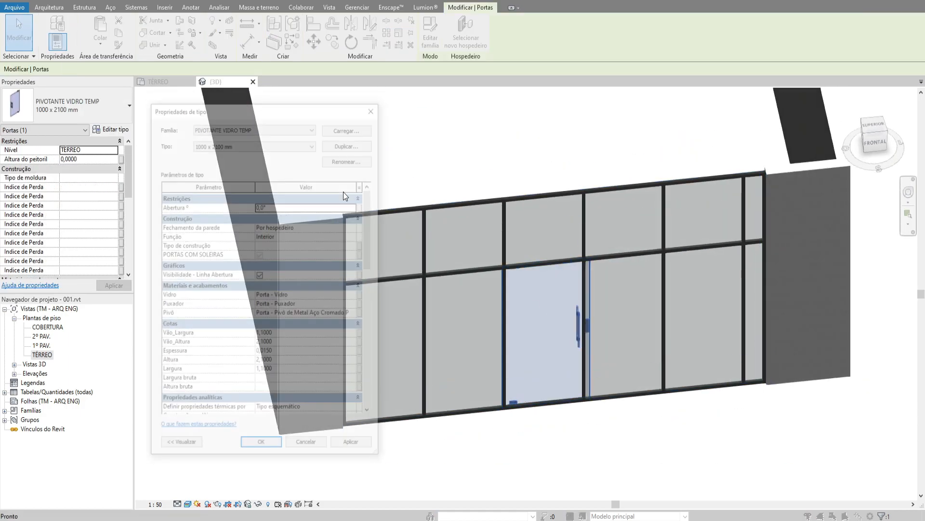
scroll(373, 197, "down", 1)
left_click(294, 303)
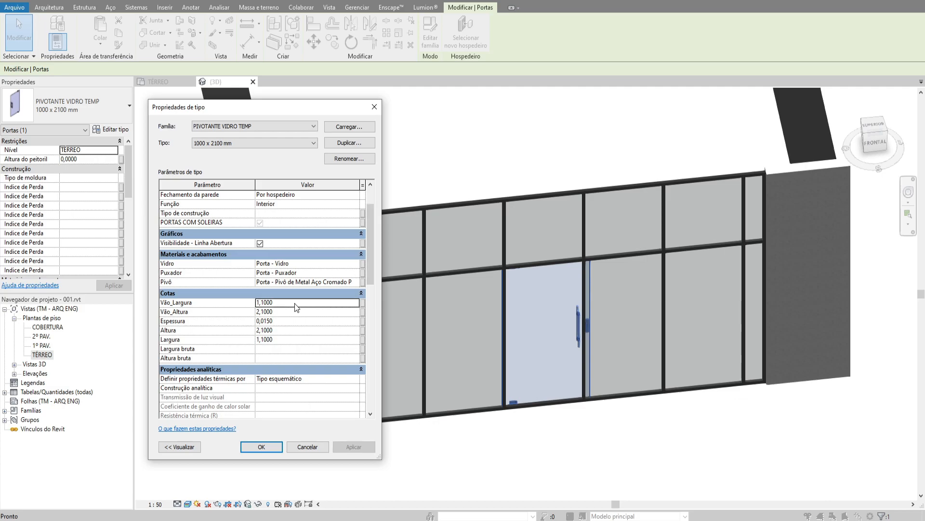
type("1")
left_click(262, 446)
Check the glass pivot door's type properties and edit its temporary offset dimension from the adjacent mullion
middle_click_drag(261, 446, 504, 429, "shift")
scroll(549, 365, "up", 2)
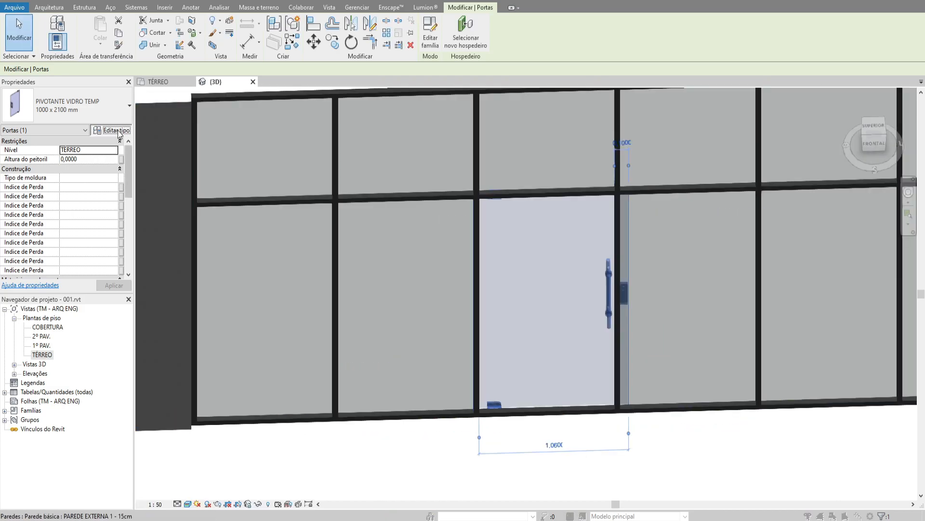
left_click(111, 129)
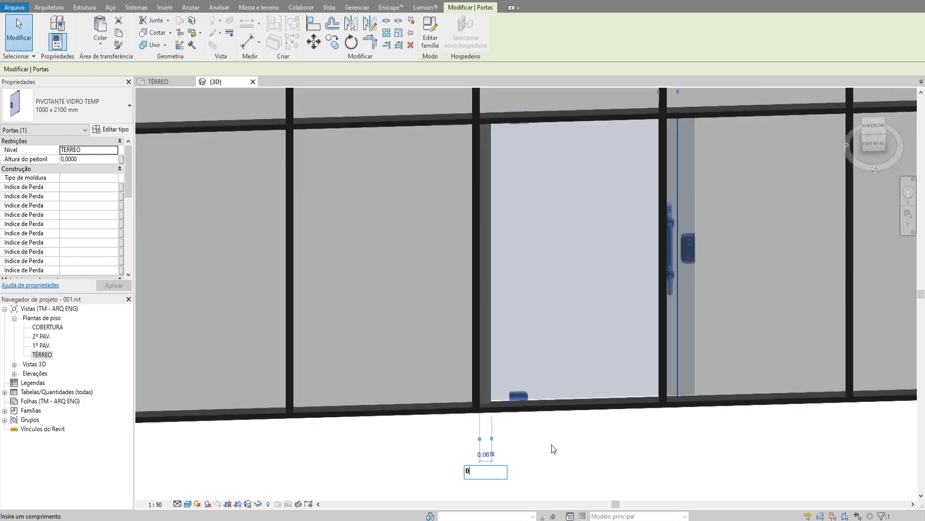
key("Return")
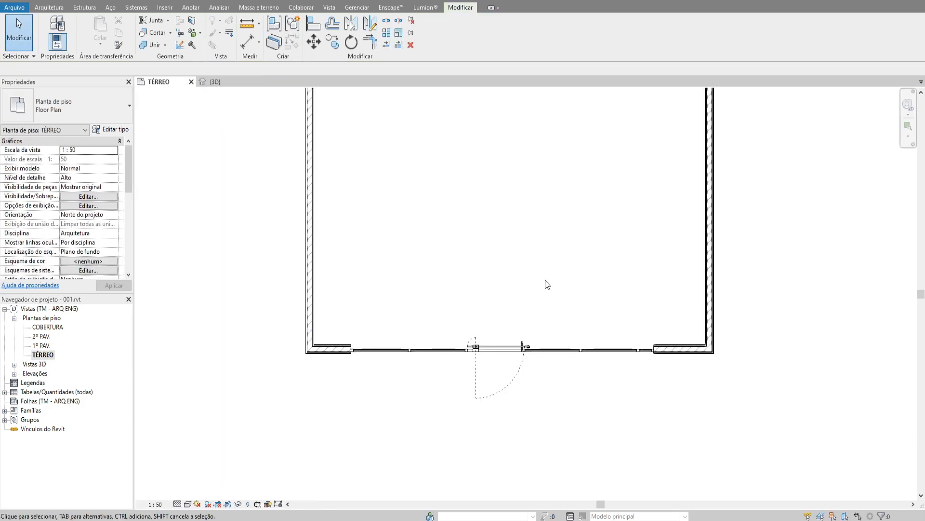
Replace the glass pivot door with an Interior_Correr_Externa_1_Folha_-_Trilho_Metlico sliding door type
scroll(523, 354, "up", 5)
left_click(403, 313)
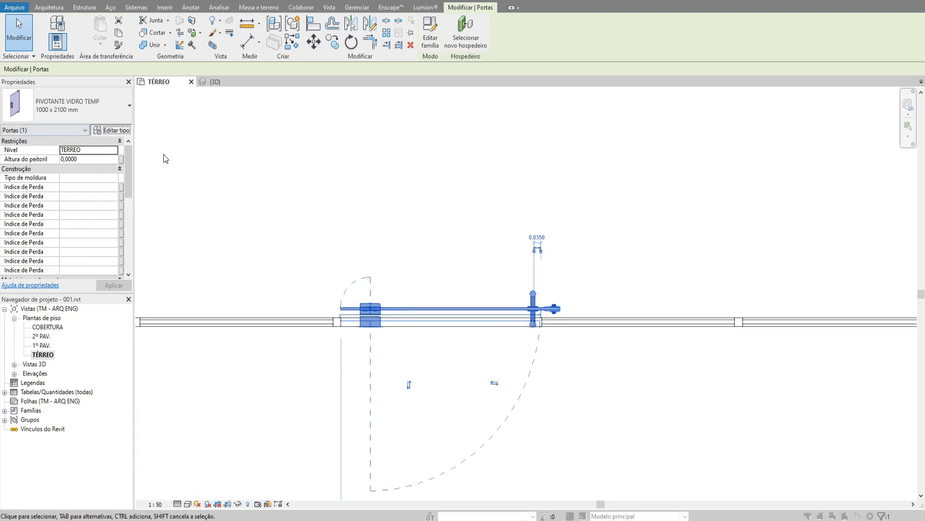
left_click(215, 82)
left_click(67, 106)
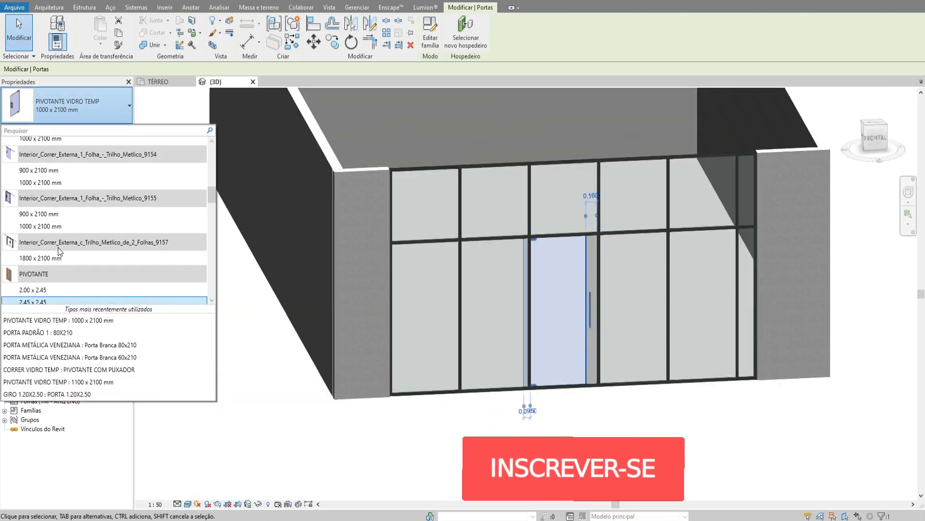
scroll(58, 247, "up", 3)
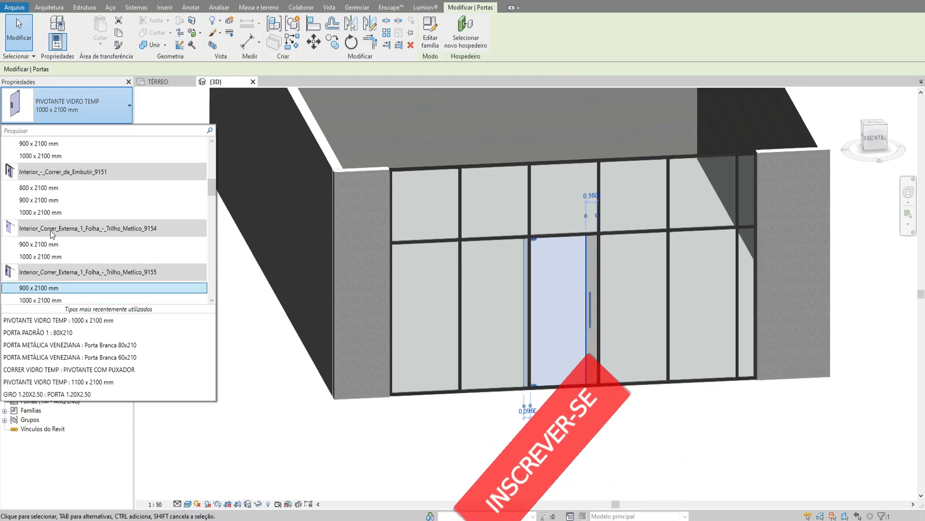
scroll(62, 265, "down", 1)
left_click(42, 238)
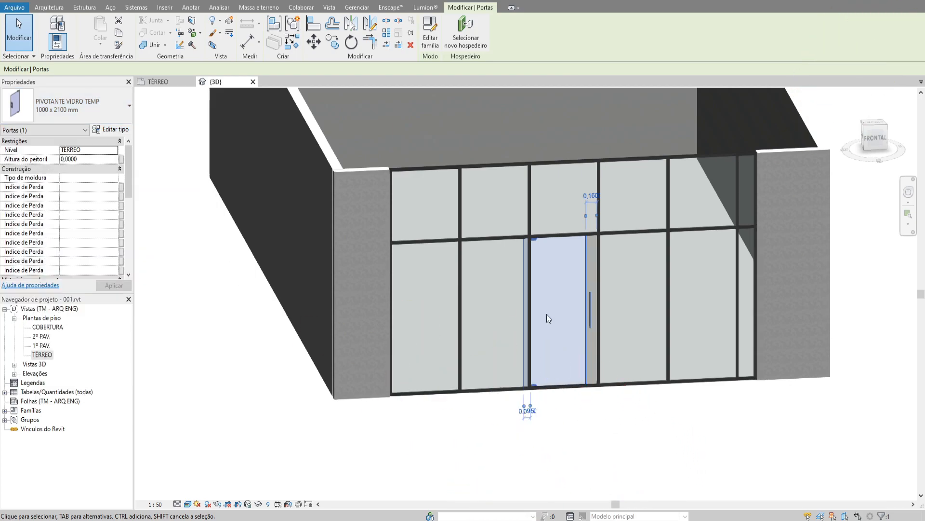
scroll(653, 362, "up", 1)
middle_click_drag(661, 356, 653, 362, "shift")
key("Escape")
middle_click_drag(618, 291, 633, 424, "shift")
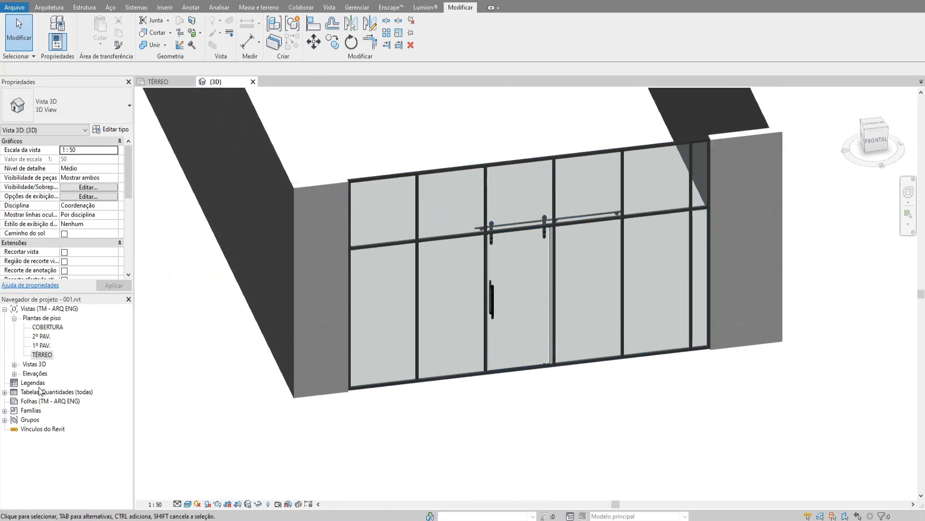
Place a room inside the enclosed building on the TÉRREO floor plan
key("ctrl+Tab")
scroll(447, 350, "down", 4)
middle_click_drag(453, 379, 464, 426)
scroll(459, 315, "down", 1)
middle_click_drag(461, 318, 482, 397)
key("r")
key("m")
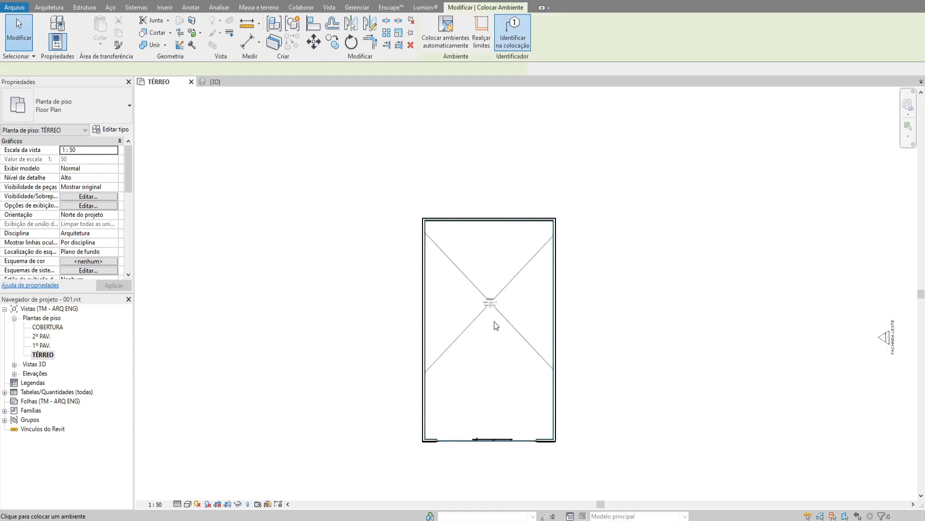
scroll(485, 321, "up", 1)
left_click(485, 320)
key("Escape")
middle_click_drag(486, 323, 502, 288)
scroll(503, 288, "down", 1)
left_click(505, 287)
key("Escape")
Examine the 1.50 x 2.10 curtain wall in 3D and review the parameters in its type properties
key("ctrl+Tab")
scroll(607, 350, "down", 2)
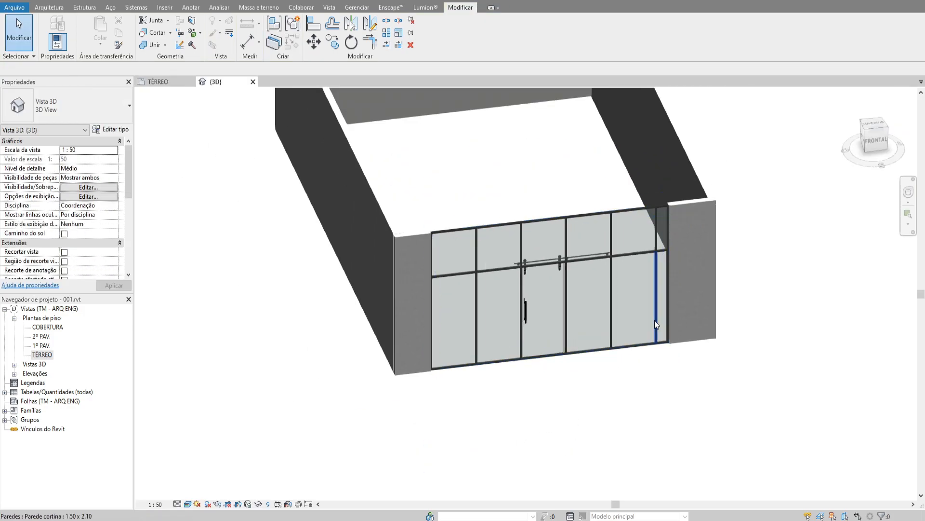
middle_click_drag(645, 322, 551, 323, "shift")
left_click(519, 272)
middle_click_drag(519, 273, 453, 262, "shift")
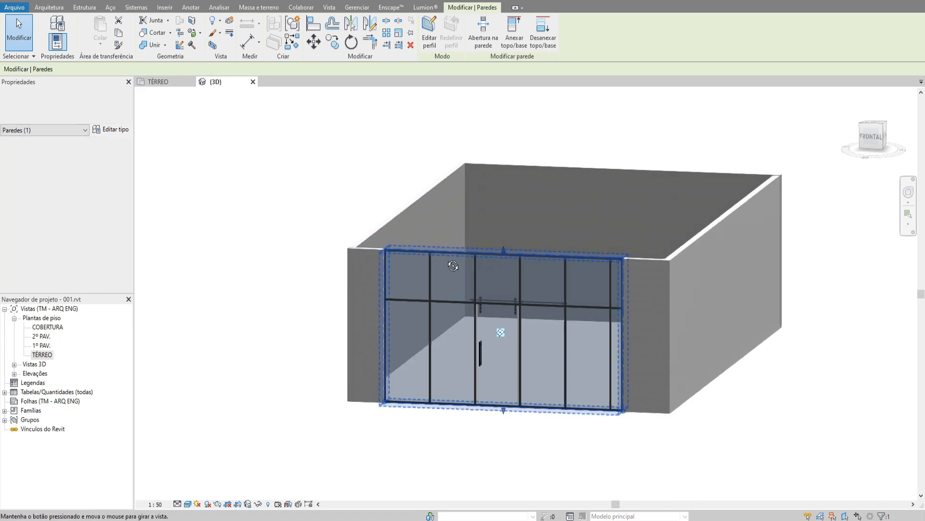
left_click(111, 130)
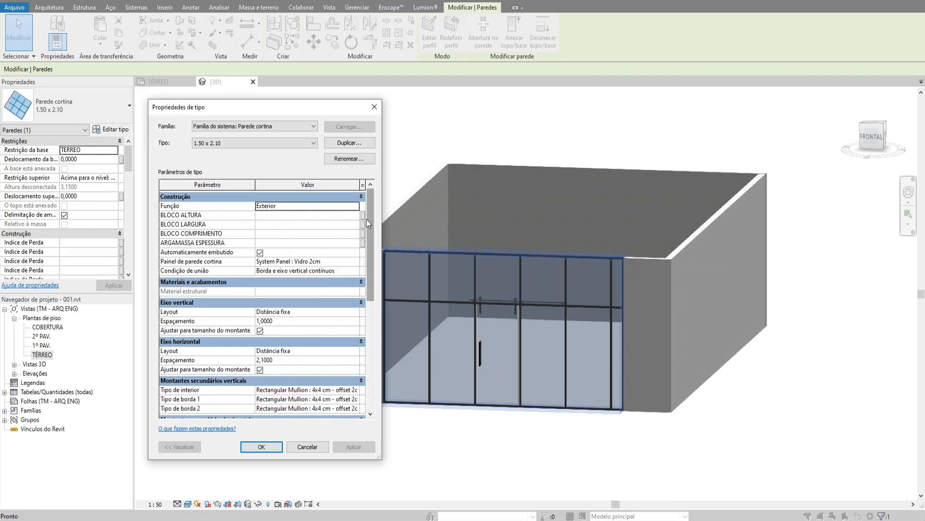
left_click_drag(368, 208, 376, 299)
key("Escape")
left_click(449, 283)
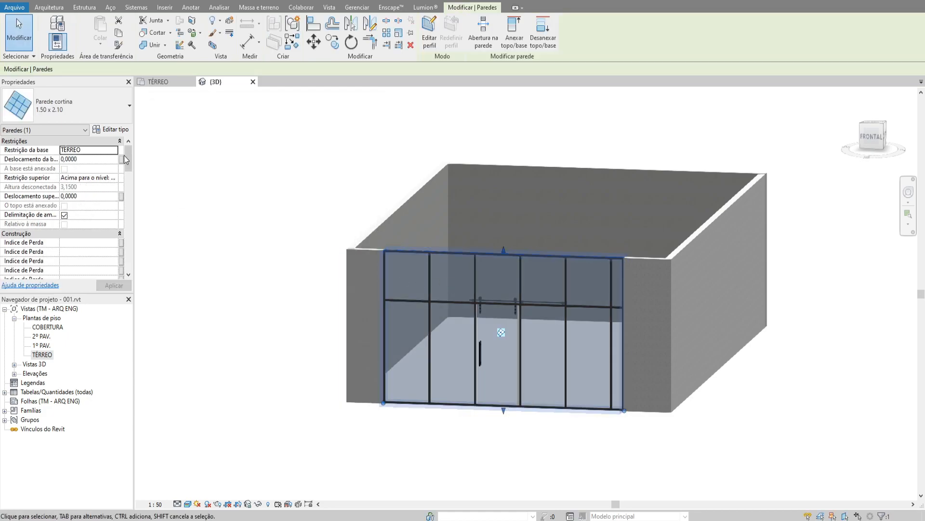
left_click(111, 129)
left_click_drag(367, 233, 368, 279)
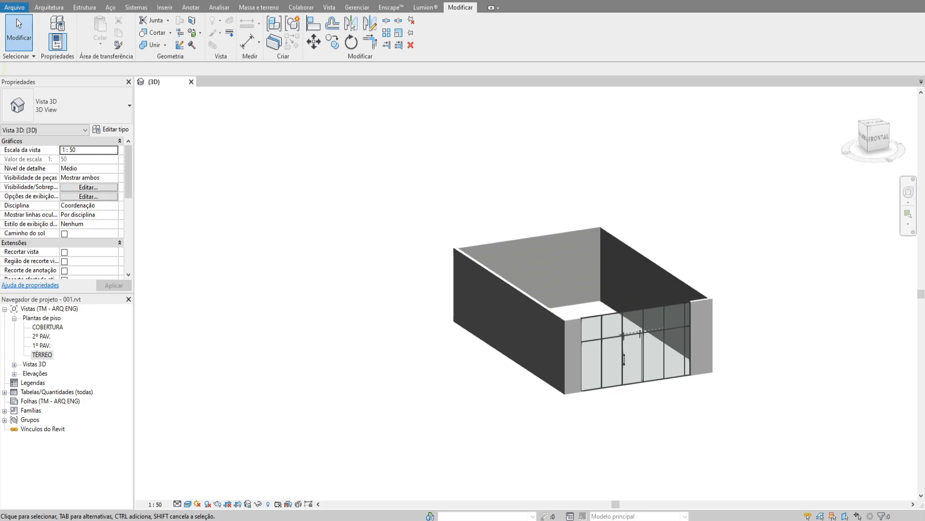
Draw a freestanding PAREDE EMPILHADA 15cm (externa) stacked wall beside the building in the 3D view
middle_click_drag(372, 295, 343, 313, "shift")
key("a")
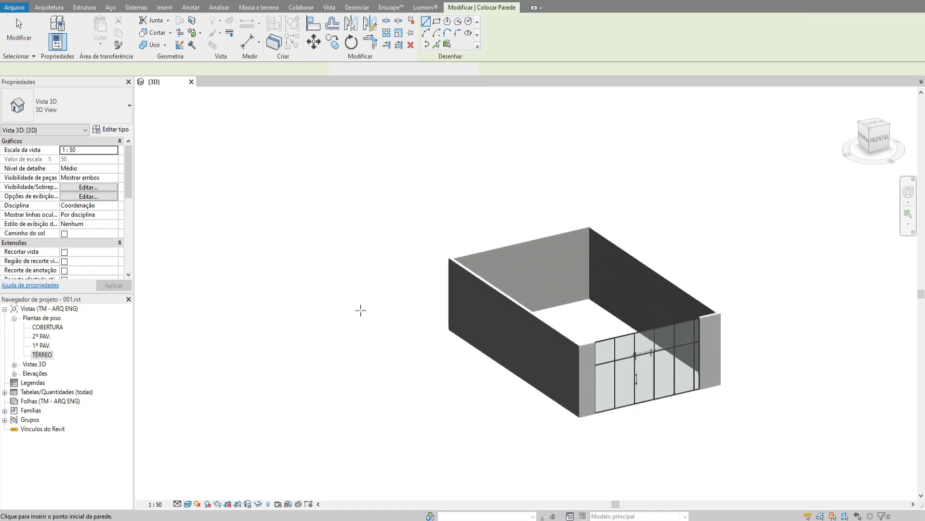
left_click(350, 337)
left_click(420, 405)
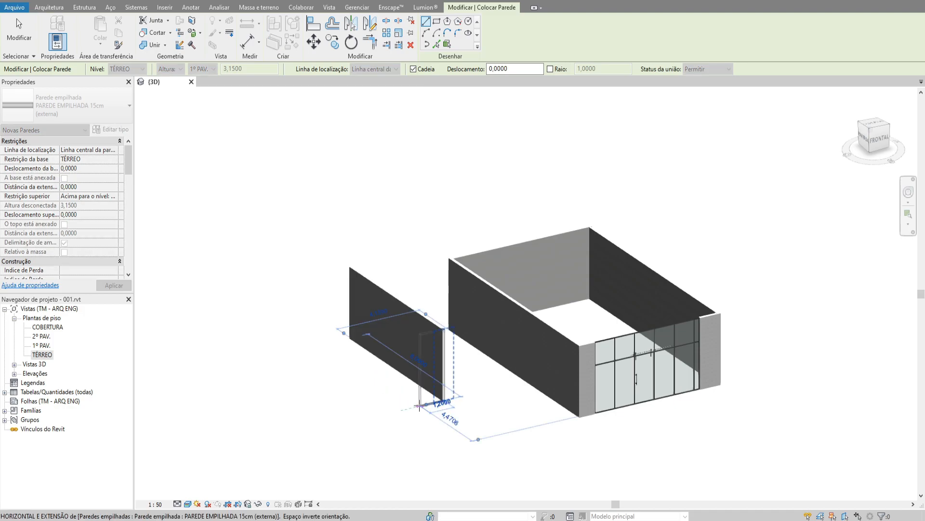
key("Escape")
key("Escape")
Change the freestanding stacked wall to the type PAREDE EMPILHADA 15cm (interna)
left_click(380, 303)
left_click(43, 114)
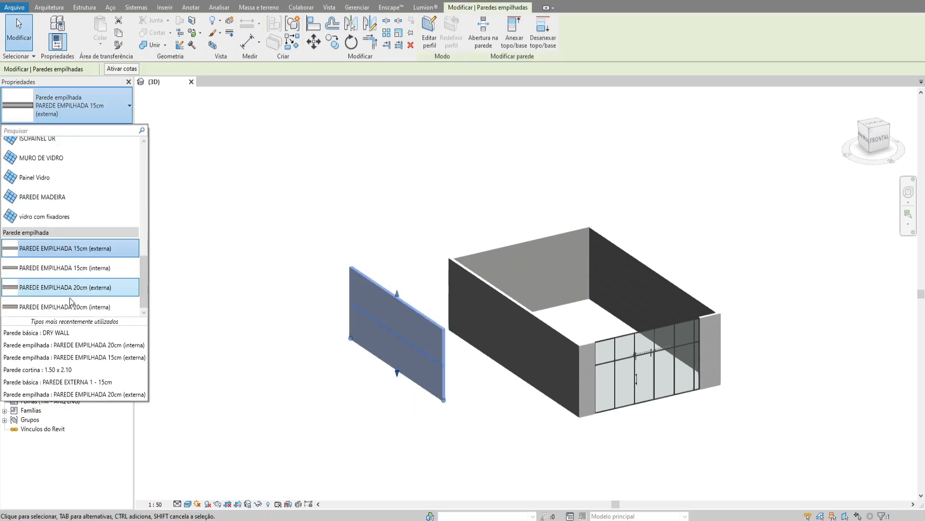
left_click(146, 279)
left_click(399, 250)
middle_click_drag(451, 221, 475, 236, "shift")
left_click(435, 249)
middle_click_drag(475, 237, 426, 279)
left_click(422, 258)
left_click(462, 305)
middle_click_drag(462, 305, 449, 308, "shift")
left_click(396, 349)
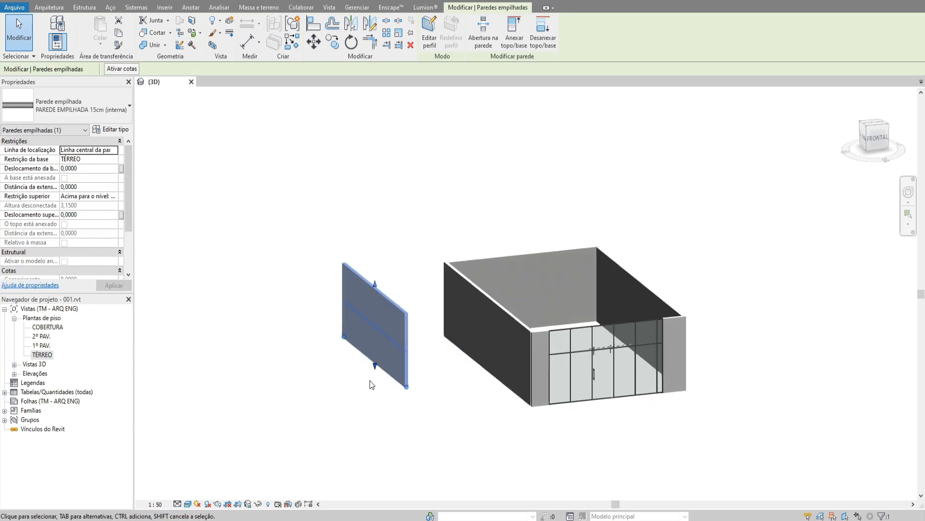
Delete the freestanding stacked wall and switch the 3D view to a lighter visual style with visible edges
middle_click_drag(437, 388, 410, 387)
middle_click_drag(393, 330, 372, 303, "shift")
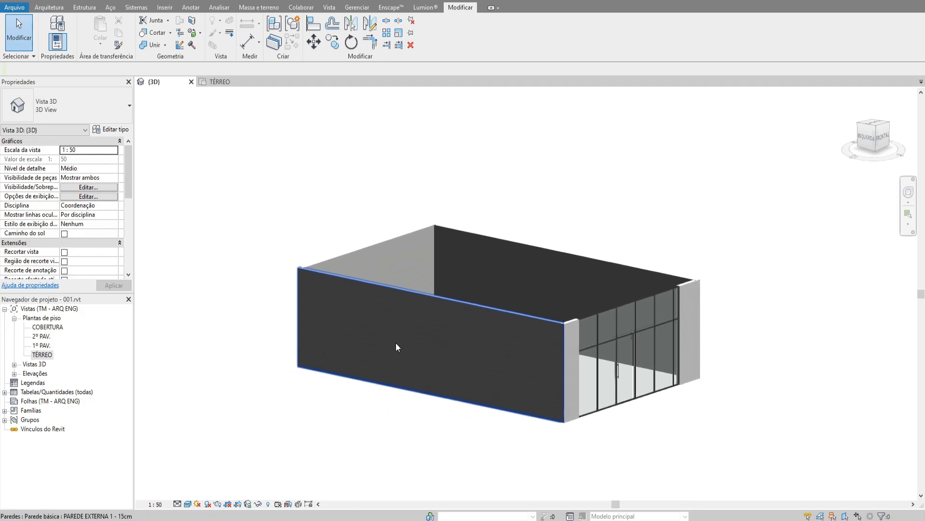
left_click(188, 503)
left_click(233, 471)
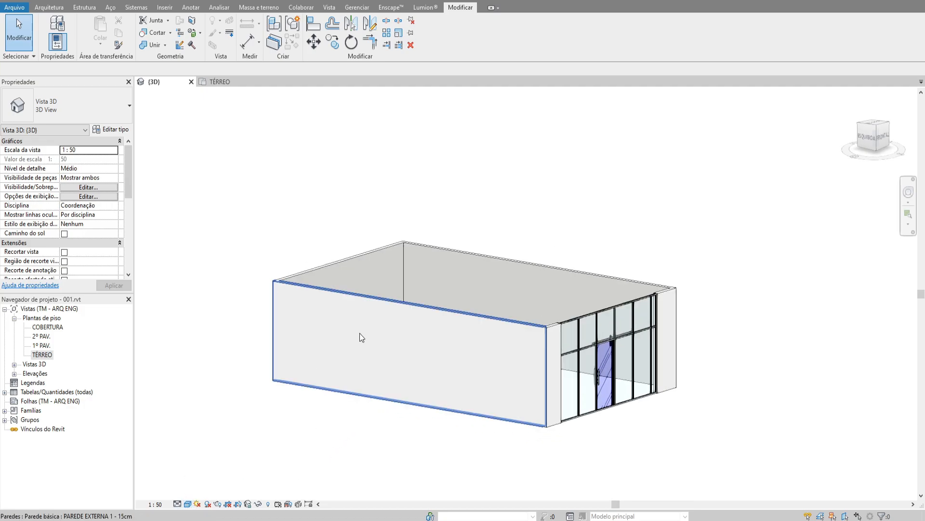
Edit the profile of the building's long side wall and sketch a rectangular opening about 2.70 m high rising from its base line
left_click(358, 321)
double_click(369, 318)
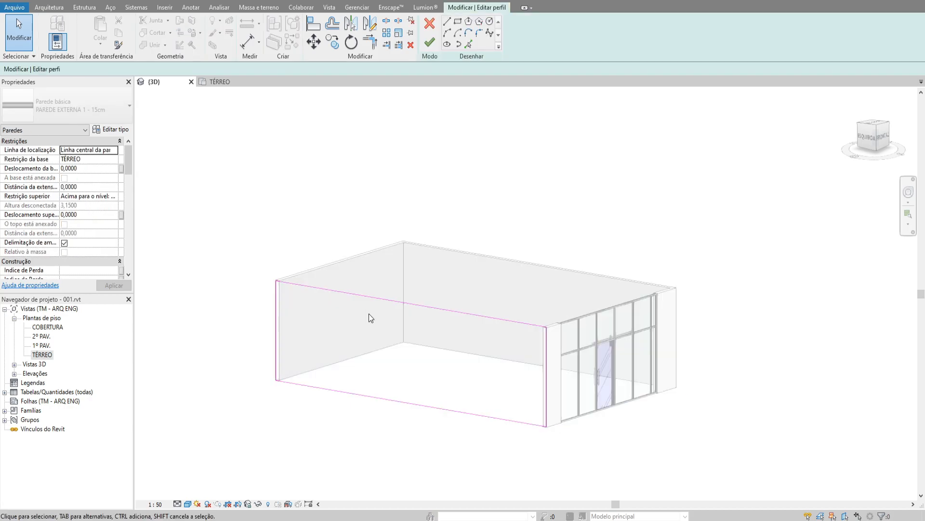
middle_click_drag(430, 311, 433, 250, "shift")
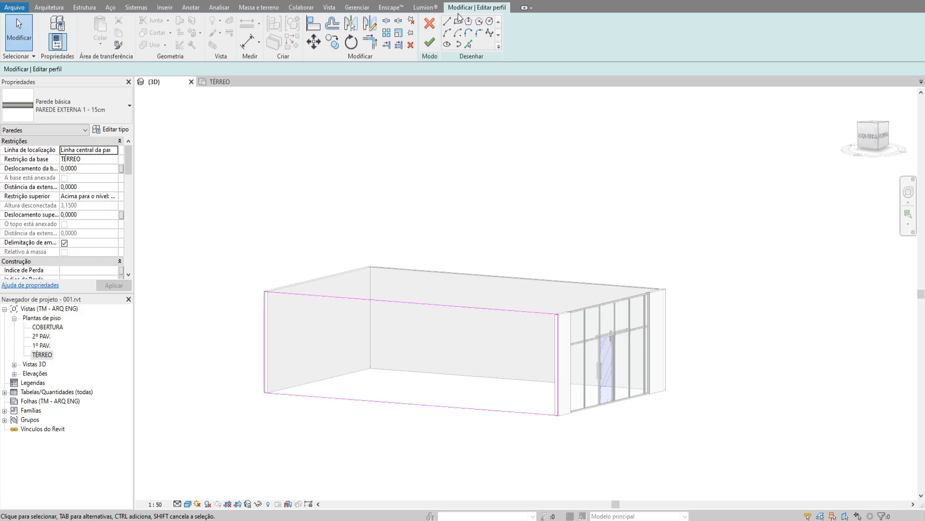
left_click(505, 410)
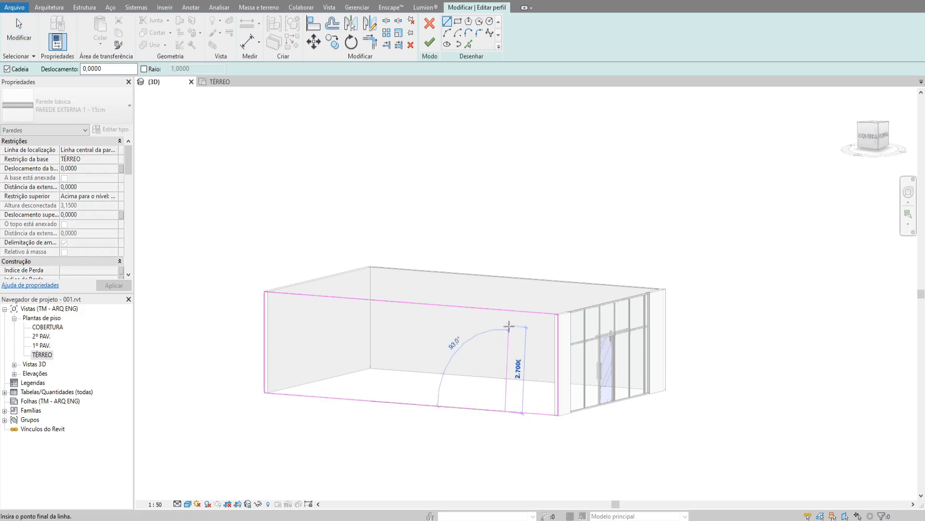
left_click(442, 420)
key("Escape")
key("Escape")
Trim the side wall profile's base line to the sketched opening and finish the profile edit
left_click(456, 407)
key("Escape")
left_click(441, 398)
left_click(511, 410)
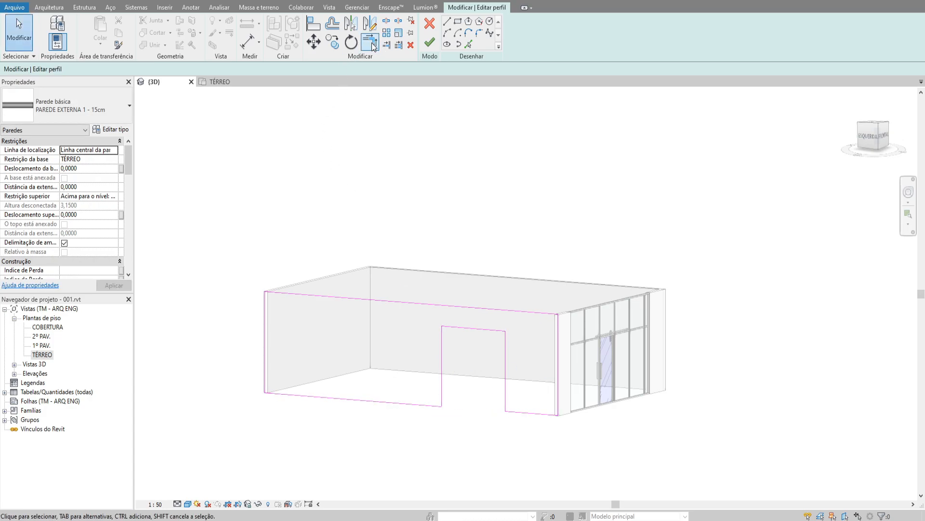
left_click(430, 43)
Make the opening in the long side wall narrower
middle_click_drag(519, 169, 461, 374, "shift")
left_click(436, 366)
left_click_drag(436, 367, 500, 385)
left_click_drag(486, 323, 488, 335)
key("Escape")
scroll(477, 297, "down", 2)
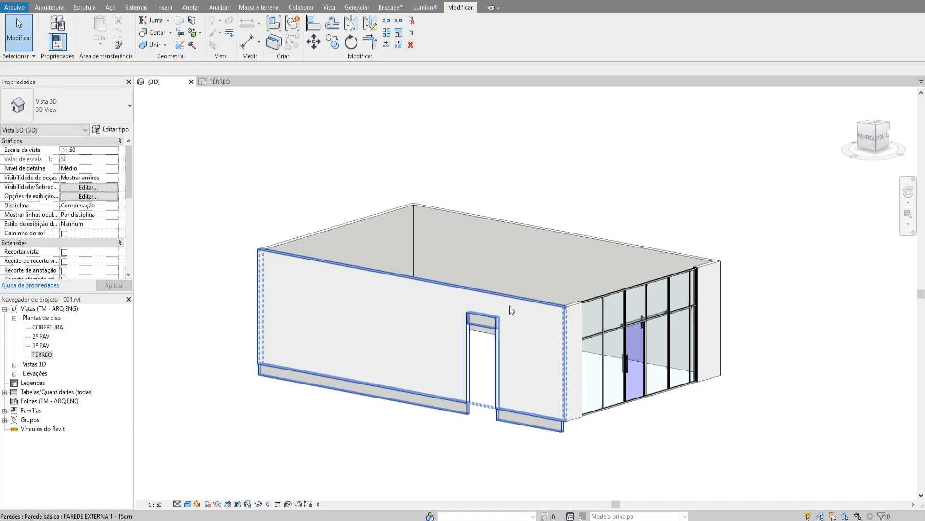
Edit the long side wall's profile and add a circular opening away from the doorway cutout, finishing the edit
left_click(538, 312)
mouse_move(538, 313)
middle_mouse_down("shift")
mouse_move(446, 267)
mouse_move(405, 302)
middle_mouse_up("shift")
double_click(405, 301)
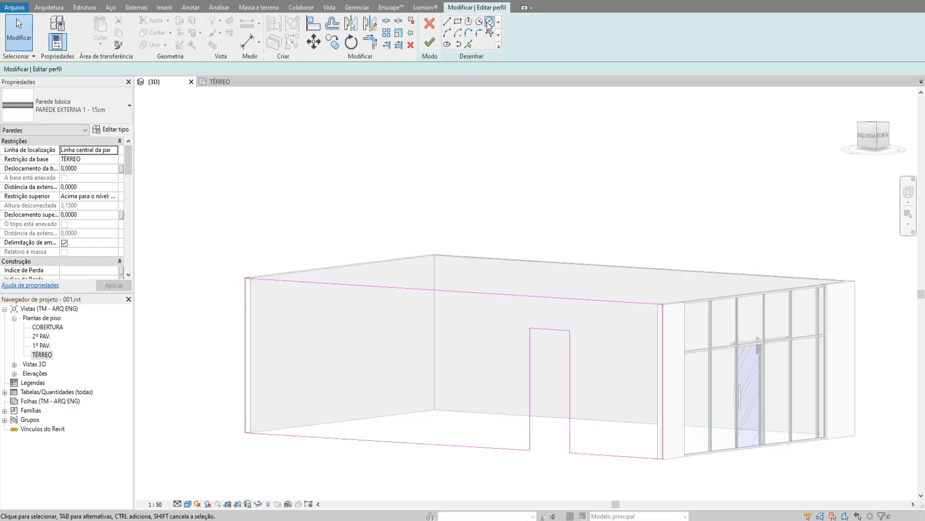
left_click(341, 357)
left_click(368, 384)
key("Escape")
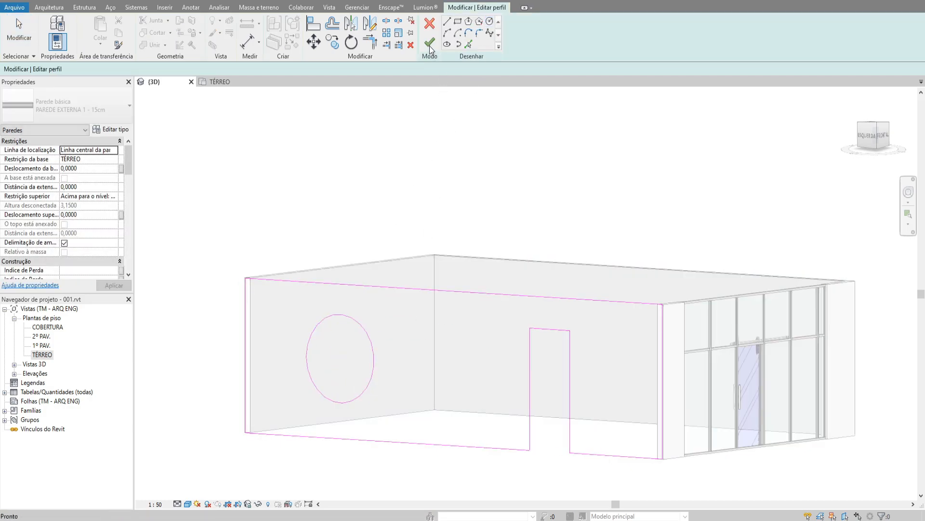
left_click(430, 42)
left_click(475, 133)
Undo the circular and doorway openings in the long side wall's profile
middle_click_drag(471, 201, 464, 345, "shift")
double_click(464, 260)
key("ctrl+z")
key("ctrl+z")
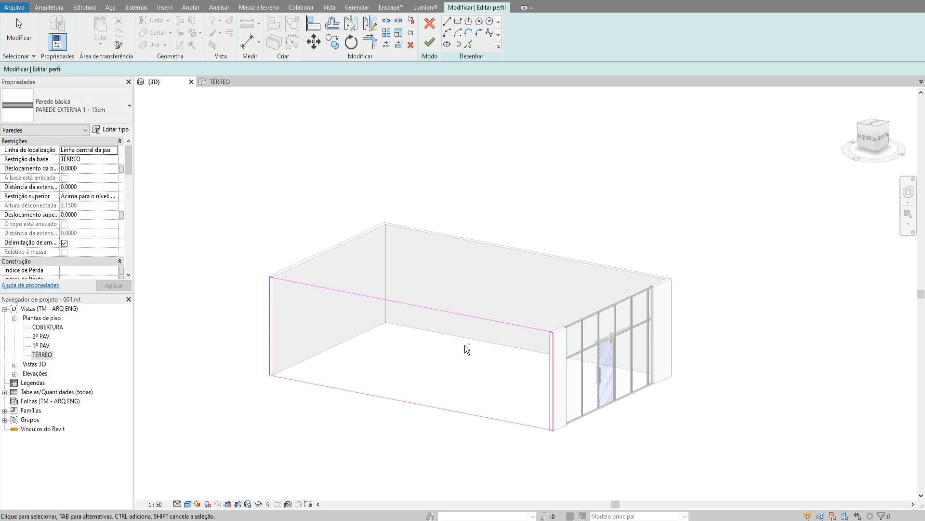
left_click(444, 345)
middle_click_drag(478, 166, 526, 193)
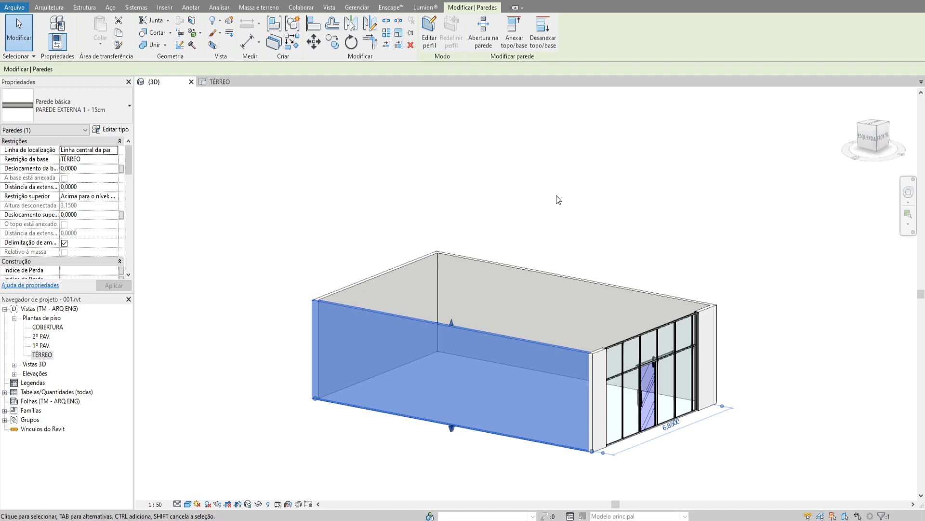
left_click(571, 219)
middle_click_drag(570, 220, 560, 236, "shift")
middle_click_drag(466, 320, 484, 351, "shift")
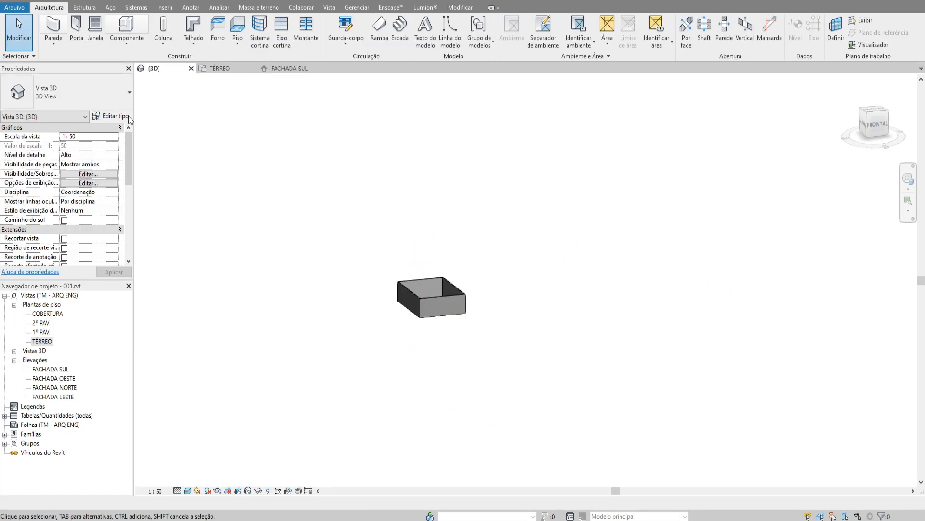
Place a horizontal wall sweep around the outside of all four walls, about 0.80 m above the TÉRREO level
left_click(65, 44)
scroll(432, 279, "up", 5)
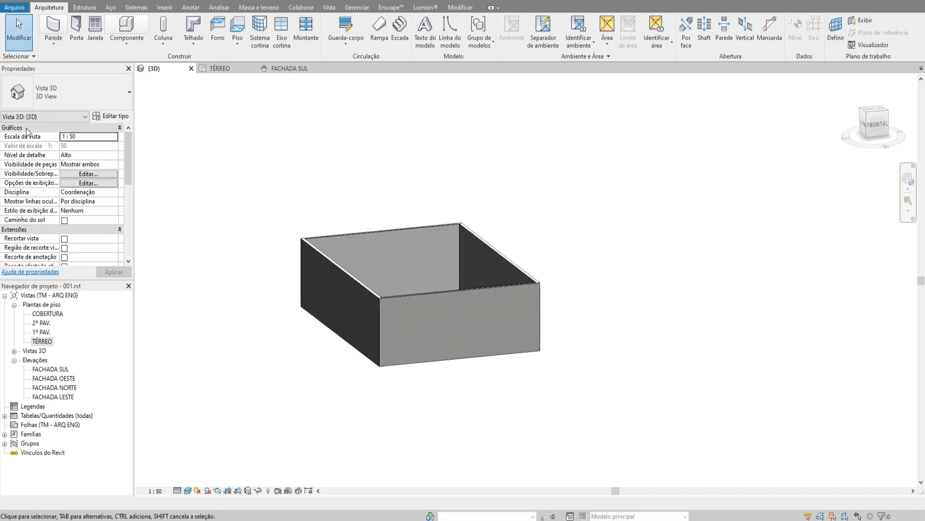
left_click(60, 42)
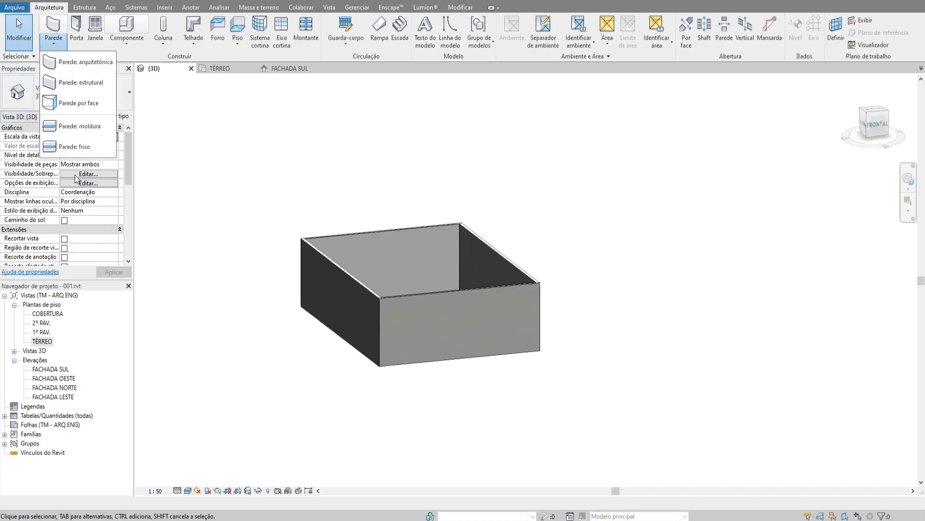
left_click(80, 127)
scroll(453, 338, "up", 1)
left_click(446, 343)
middle_click_drag(447, 343, 383, 346, "shift")
middle_click_drag(285, 332, 407, 340, "shift")
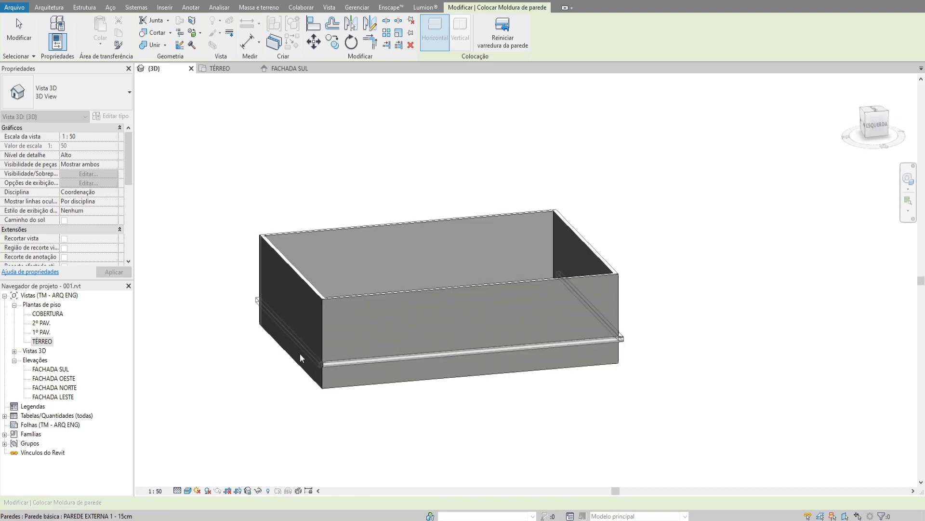
middle_click_drag(261, 340, 480, 118, "shift")
middle_click_drag(498, 71, 375, 123, "shift")
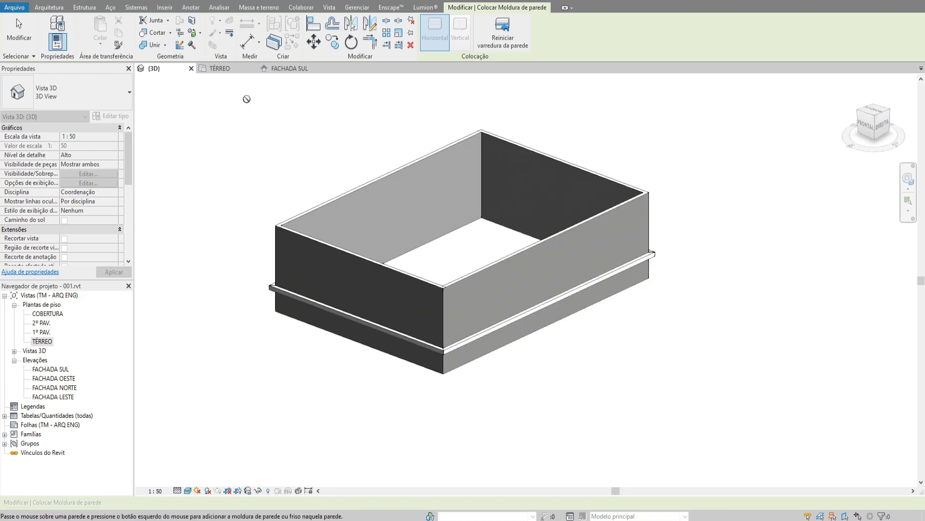
left_click(9, 24)
Examine the placed wall sweep's properties and how it wraps around the walls
left_click(653, 266)
middle_click_drag(653, 265, 428, 243, "shift")
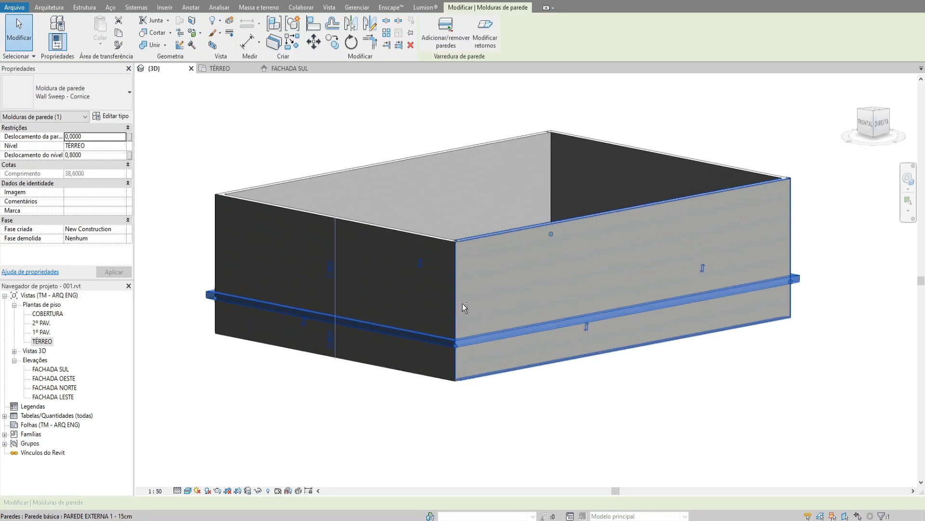
scroll(398, 221, "down", 2)
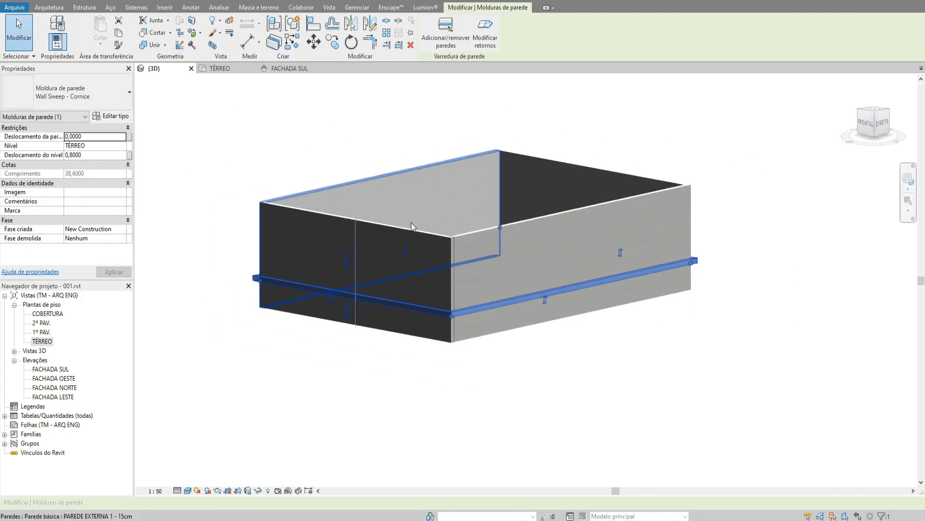
key("Escape")
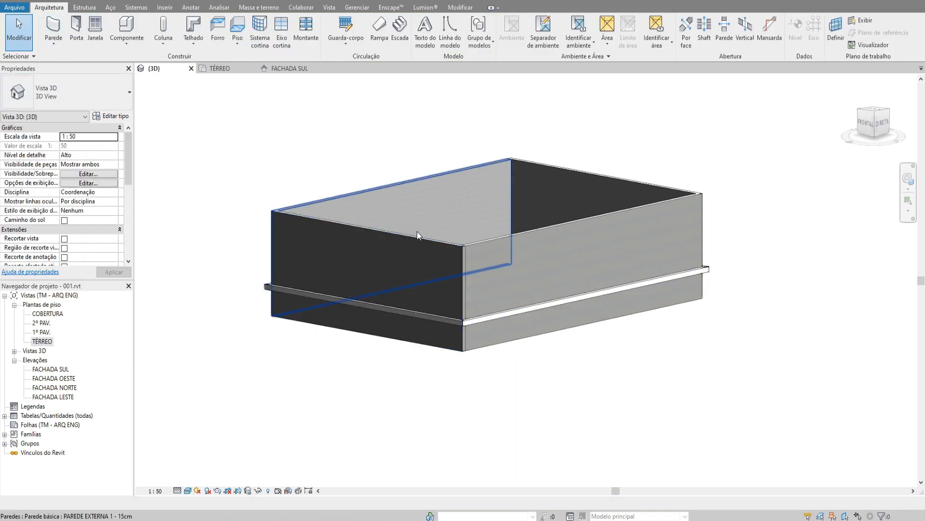
Place a horizontal reveal around the outside of all four walls above the sweep, about 1.50 m above the TÉRREO level
middle_click_drag(417, 231, 455, 262, "shift")
left_click(45, 49)
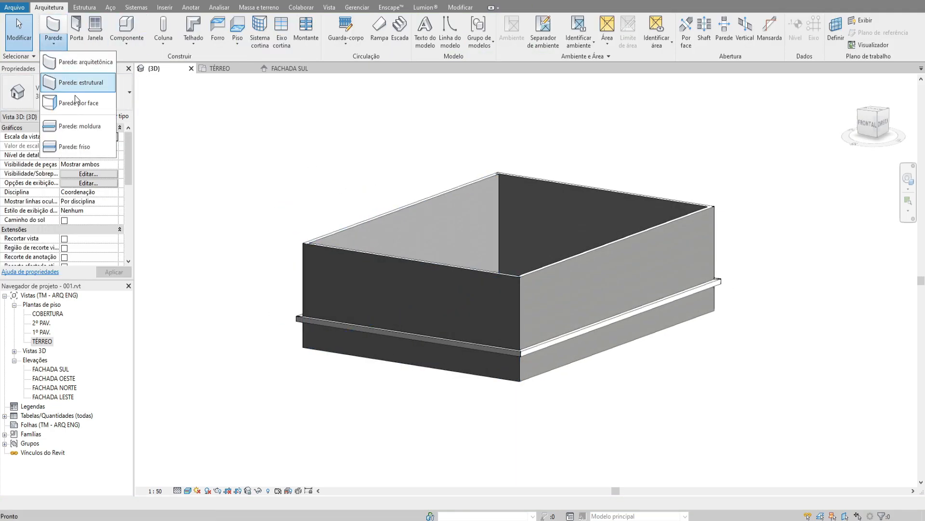
left_click(70, 149)
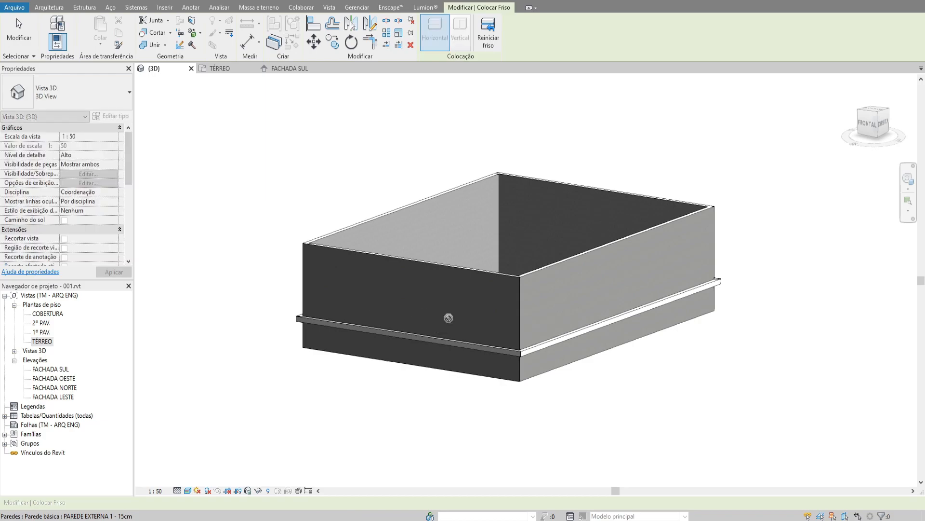
middle_click_drag(554, 314, 574, 317, "shift")
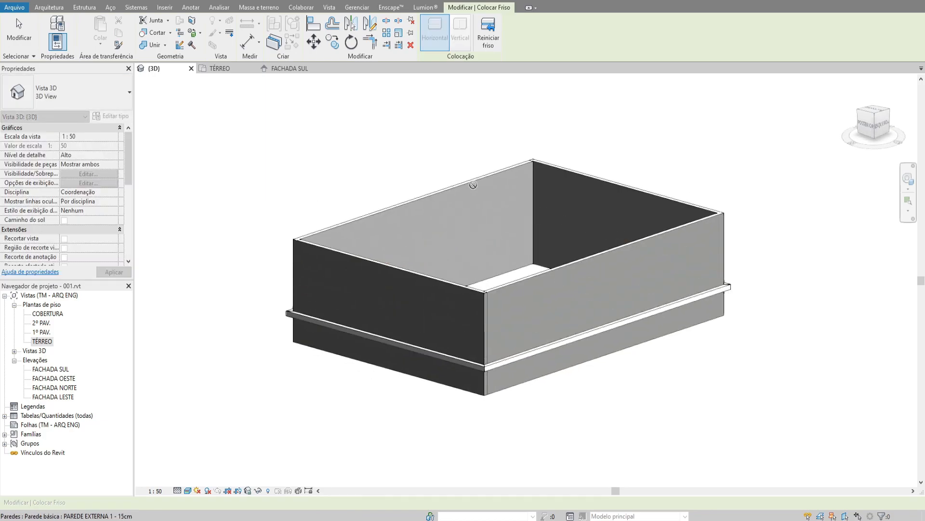
left_click(625, 317)
key("Escape")
key("Escape")
Set the reveal type's profile to Caibro : Caibro (50x60) mm
mouse_move(614, 277)
middle_mouse_down("shift")
mouse_move(704, 269)
mouse_move(640, 256)
mouse_move(483, 288)
mouse_move(487, 310)
mouse_move(694, 305)
mouse_move(624, 289)
middle_mouse_up("shift")
left_click(609, 280)
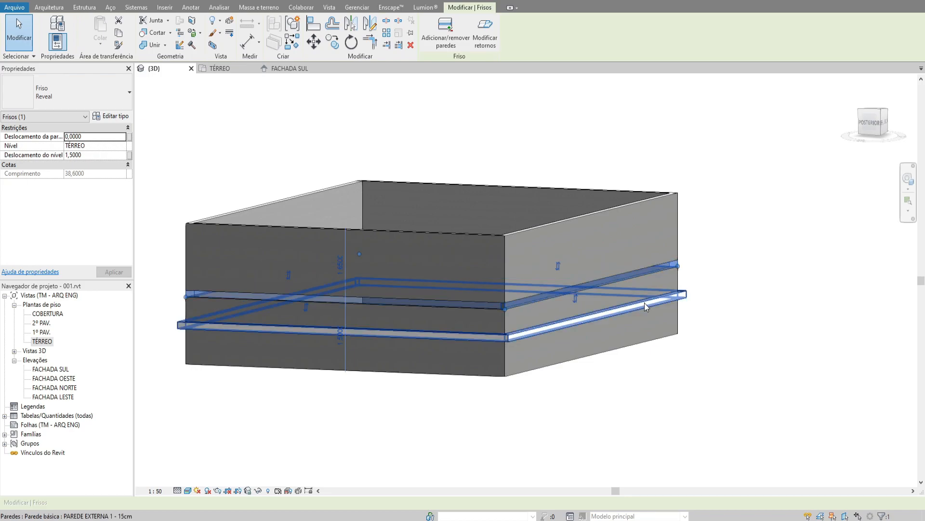
left_click(110, 115)
left_click(284, 174)
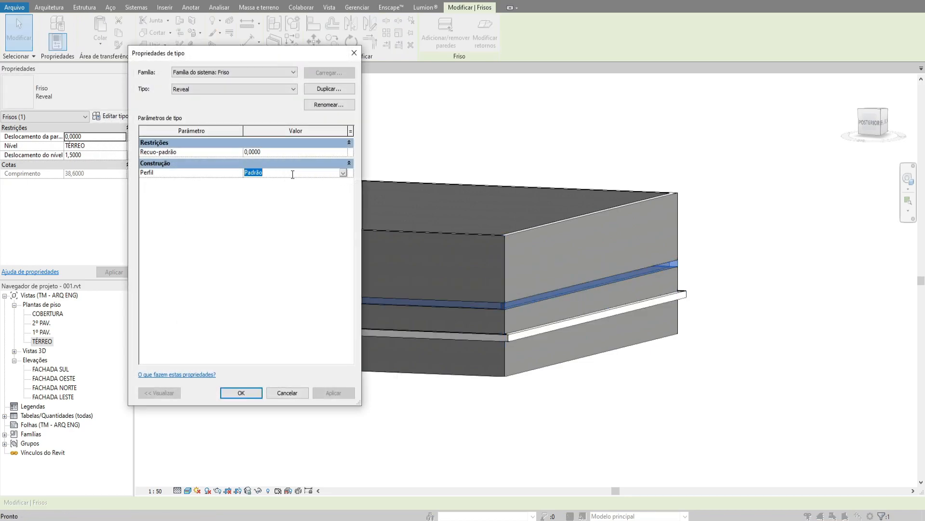
left_click(344, 172)
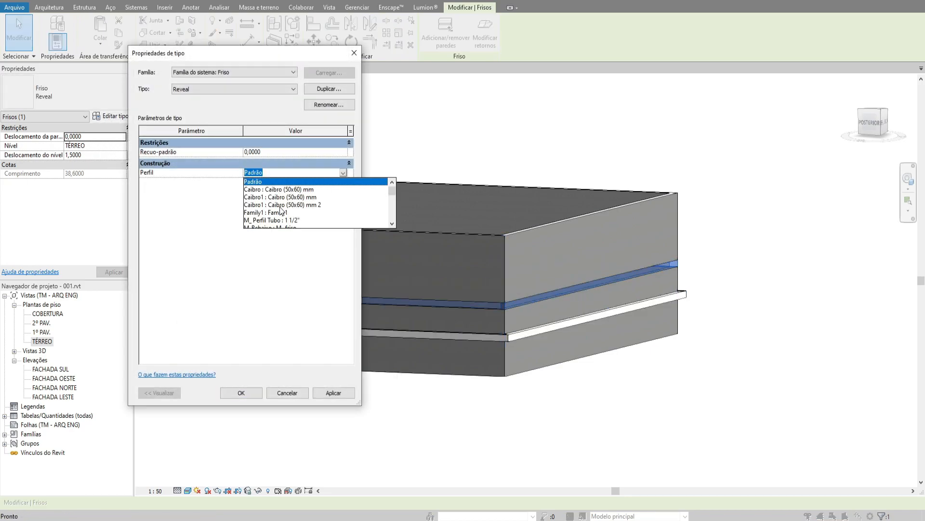
left_click(279, 189)
left_click(334, 394)
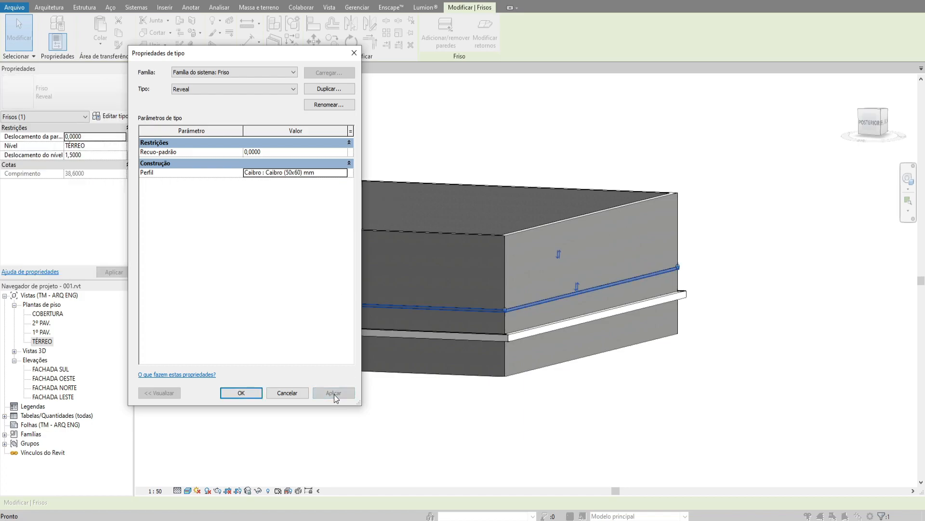
left_click(242, 395)
key("Escape")
Replace the default profile of the Wall Sweep - Cornice type with a smaller one
scroll(669, 242, "up", 2)
middle_click_drag(791, 308, 573, 222, "shift")
scroll(424, 204, "up", 3)
scroll(488, 221, "down", 3)
middle_click_drag(456, 244, 483, 256, "shift")
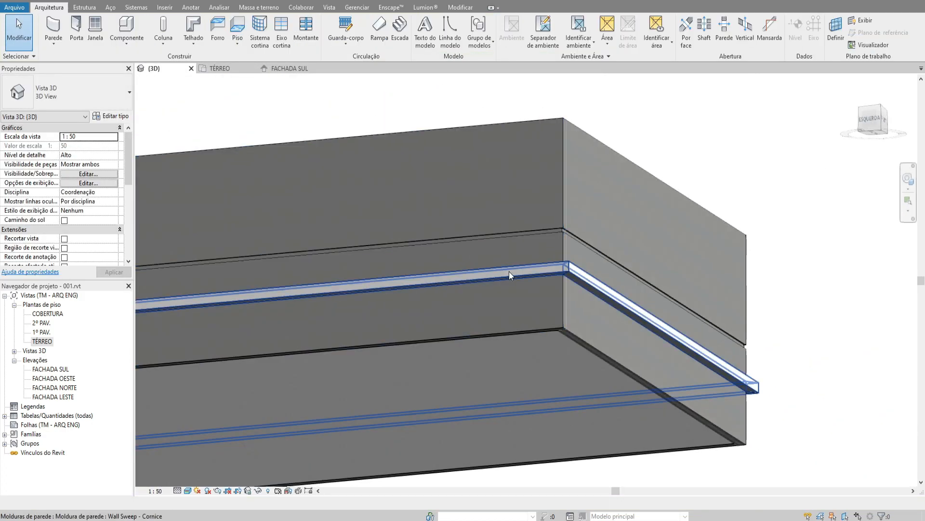
left_click(519, 276)
left_click(111, 115)
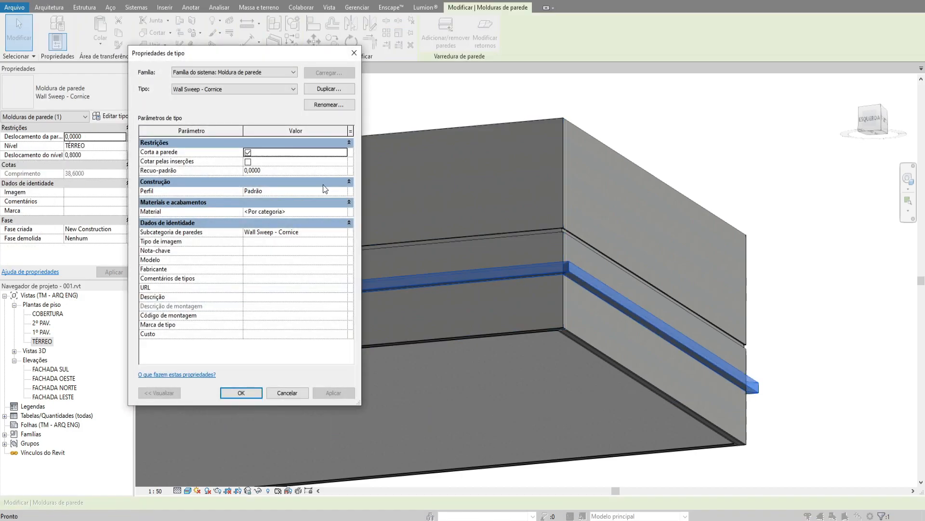
left_click(345, 236)
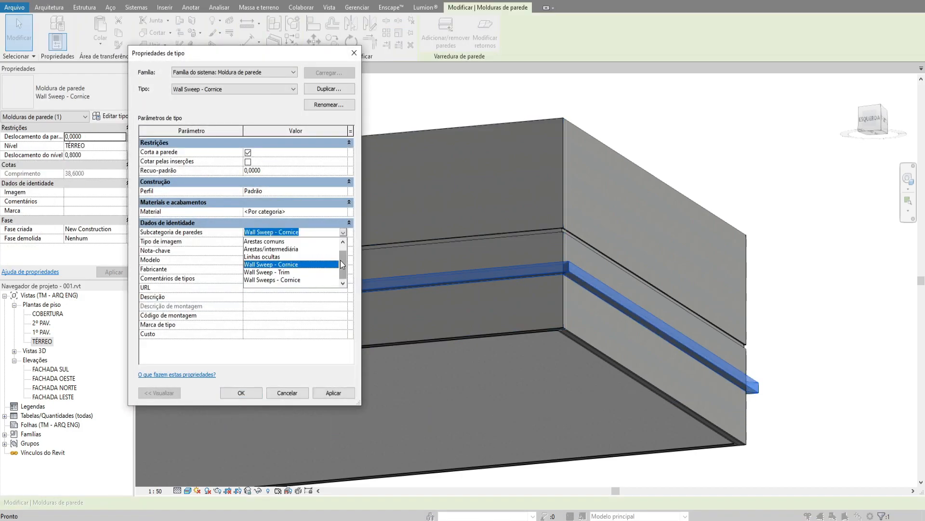
left_click(308, 191)
left_click(348, 193)
left_click(302, 213)
left_click(241, 392)
key("Escape")
Examine the sweep and reveal profiles up close at the wall corner and around the whole building
scroll(710, 297, "up", 5)
middle_click_drag(735, 266, 715, 292, "shift")
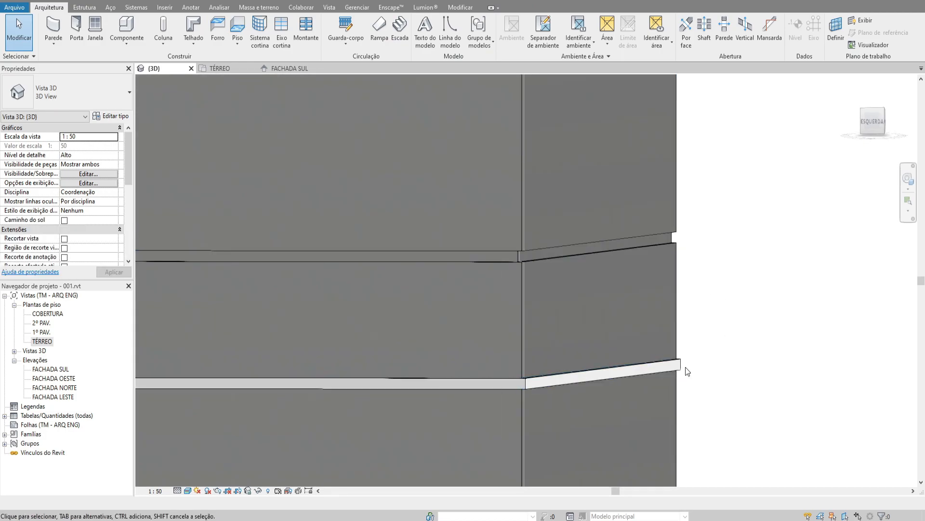
scroll(686, 367, "down", 8)
middle_click_drag(721, 330, 770, 336, "shift")
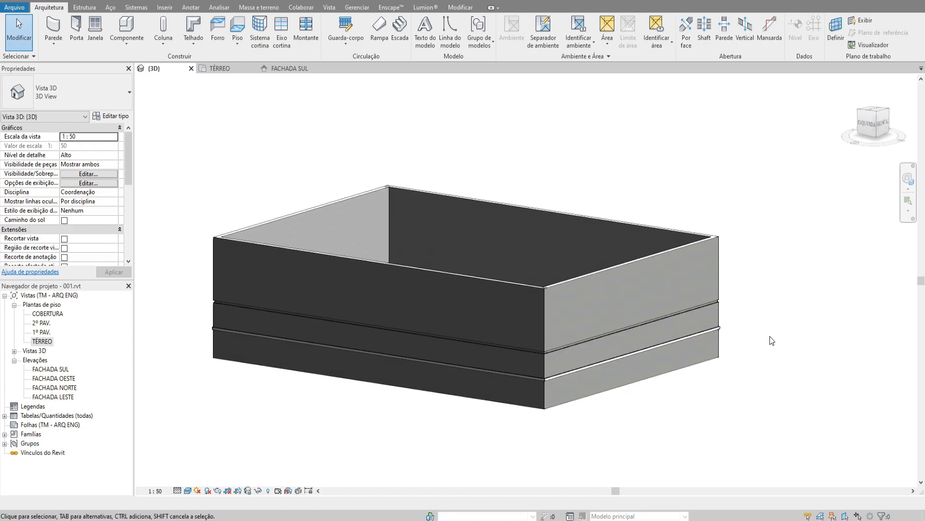
middle_click_drag(624, 388, 631, 397, "shift")
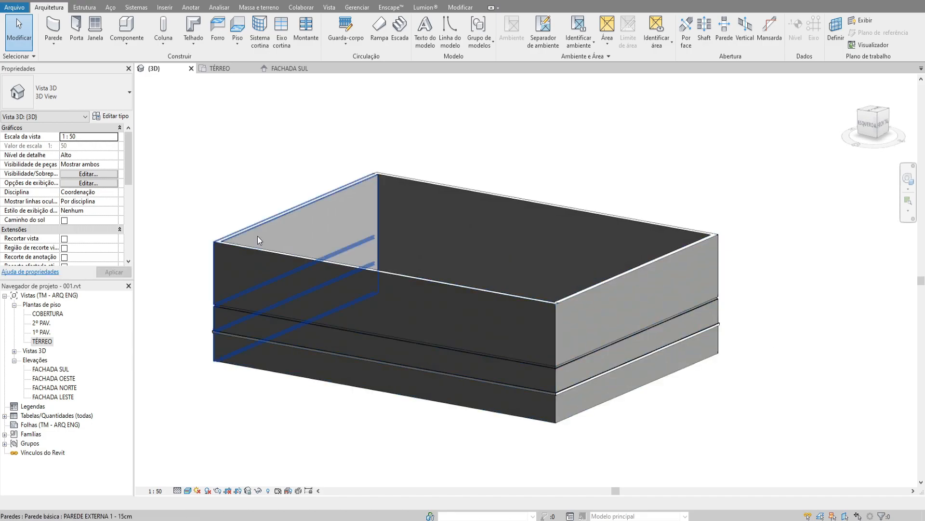
Close the inactive TÉRREO and FACHADA SUL views, keeping only the 3D view open
middle_click_drag(257, 124, 267, 124)
left_click(223, 0)
middle_click_drag(275, 169, 575, 413)
scroll(300, 175, "down", 1)
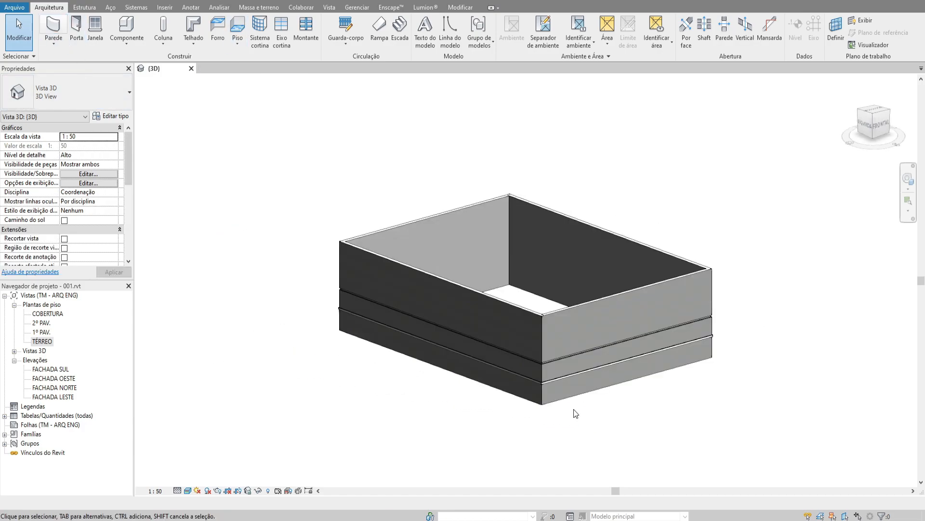
middle_click_drag(630, 429, 597, 400, "shift")
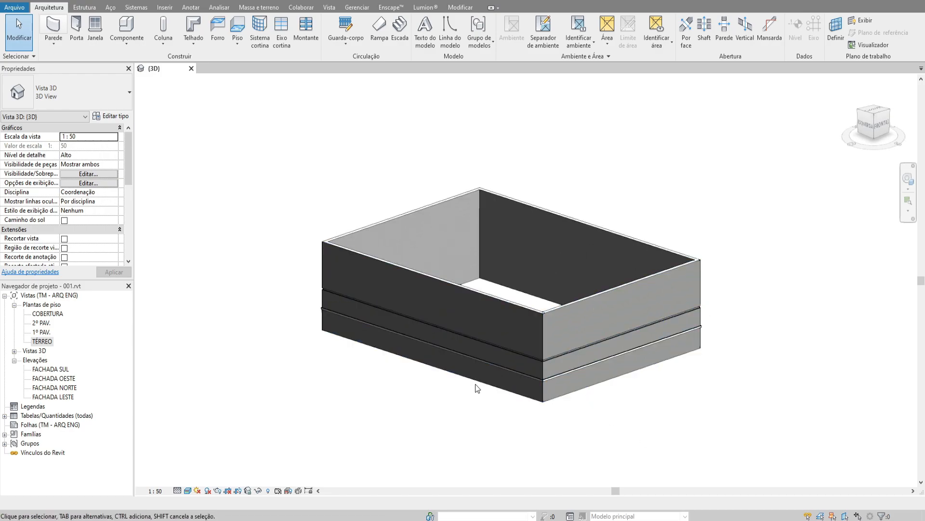
middle_click_drag(410, 394, 419, 394)
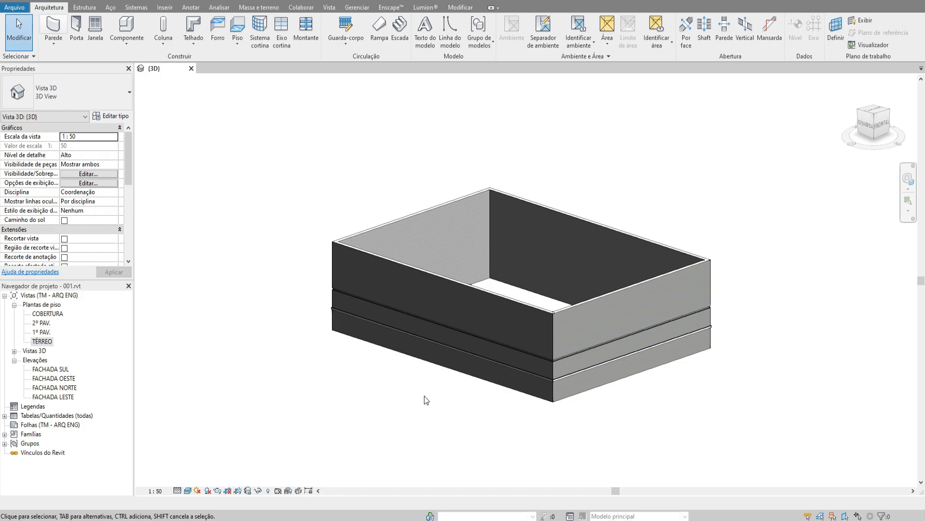
middle_click_drag(427, 400, 680, 410, "shift")
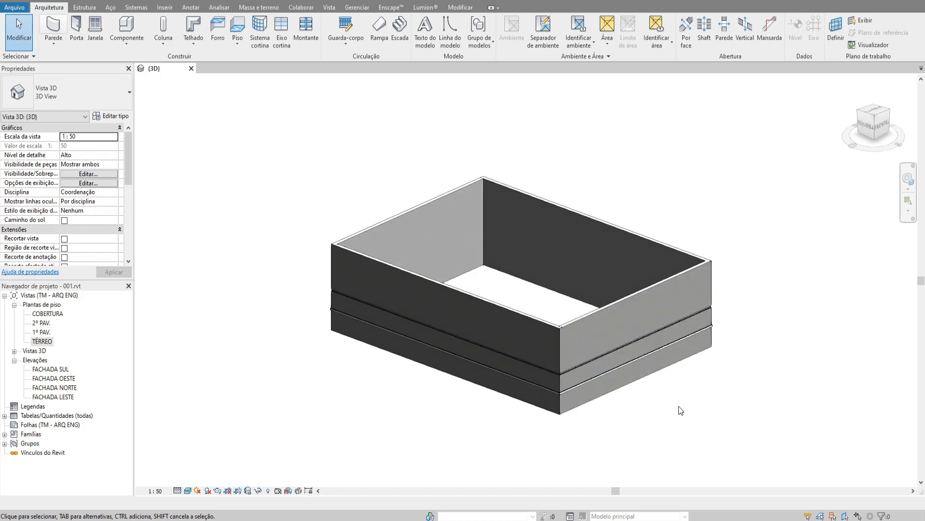
middle_click_drag(713, 413, 691, 406, "shift")
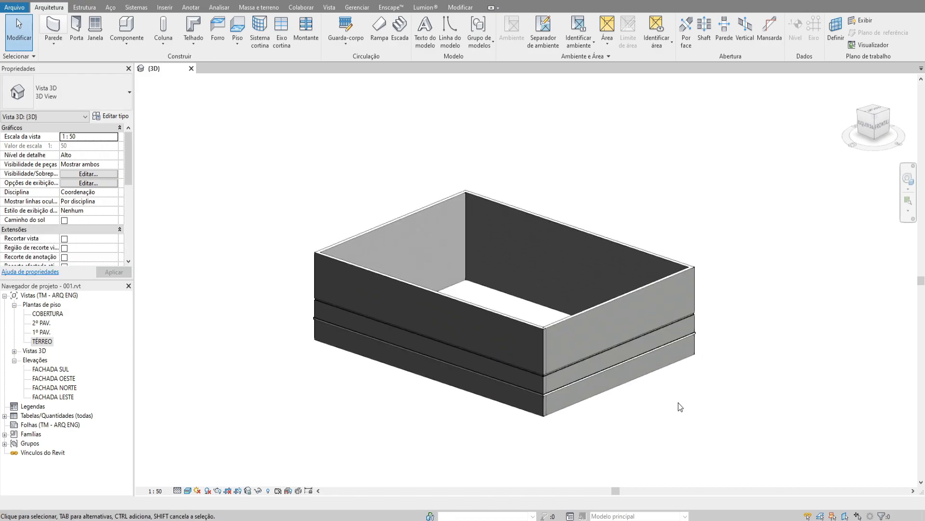
mouse_move(689, 373)
middle_mouse_down()
mouse_move(689, 391)
mouse_move(689, 384)
middle_mouse_up()
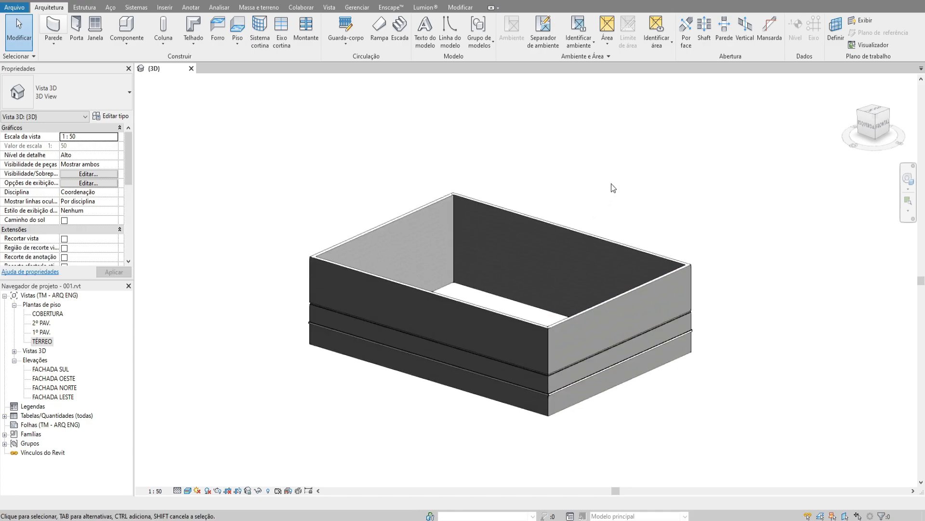
middle_click_drag(615, 183, 593, 179, "shift")
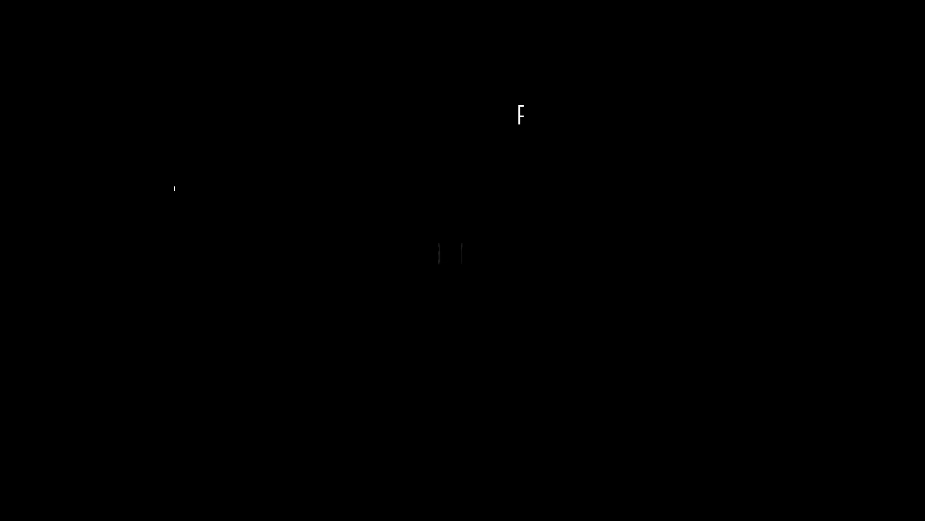